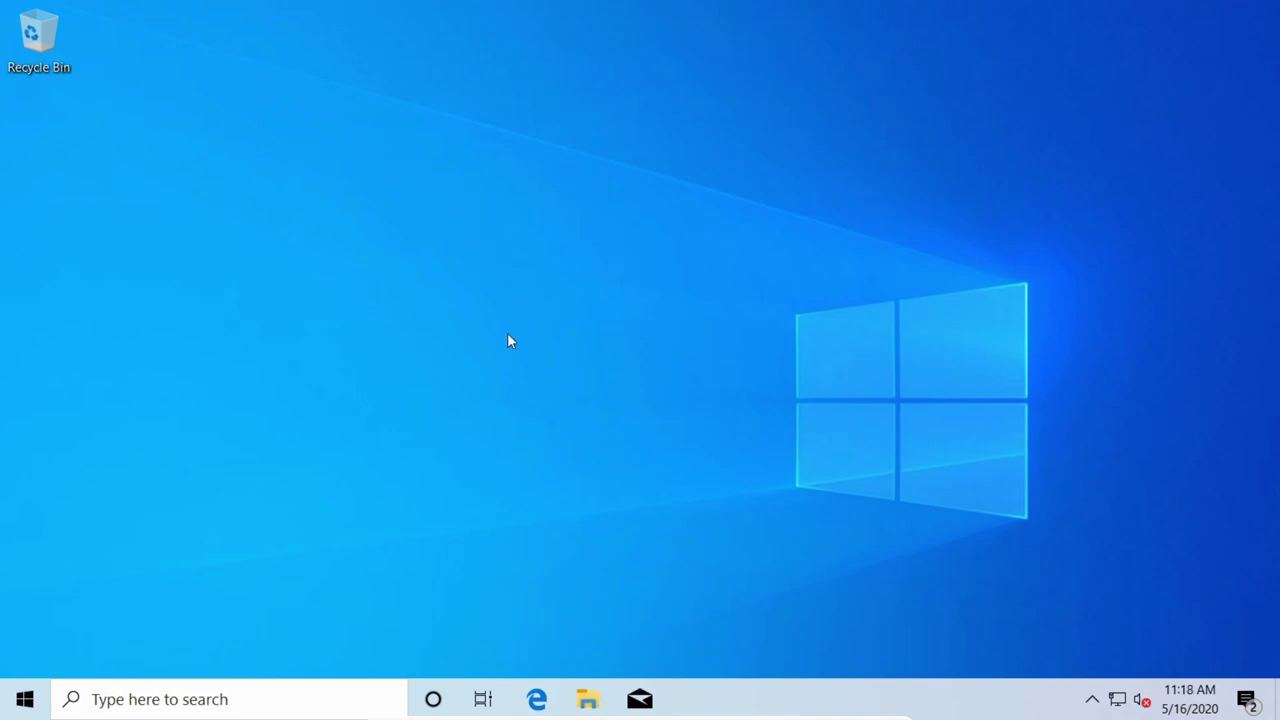
Step: Search Windows for "disk" and open the Create and format hard disk partitions tool
click(25, 698)
text(disk)
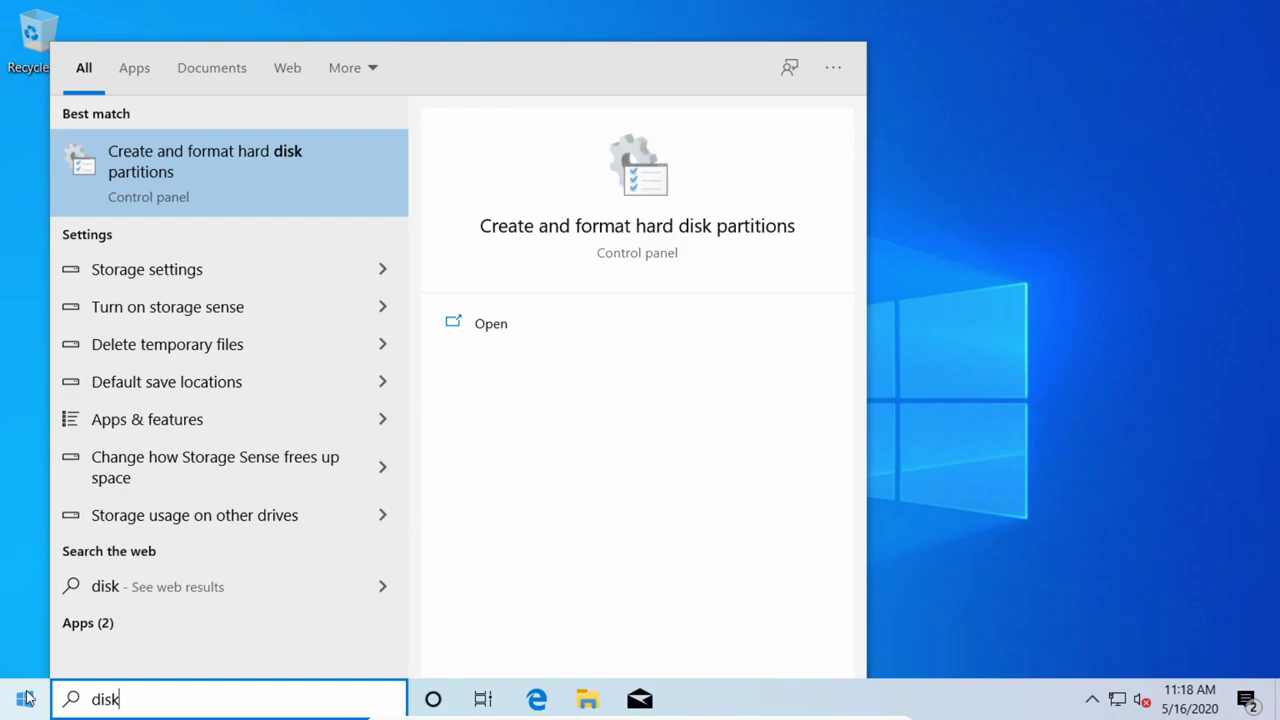
click(269, 175)
drag(420, 86, 553, 76)
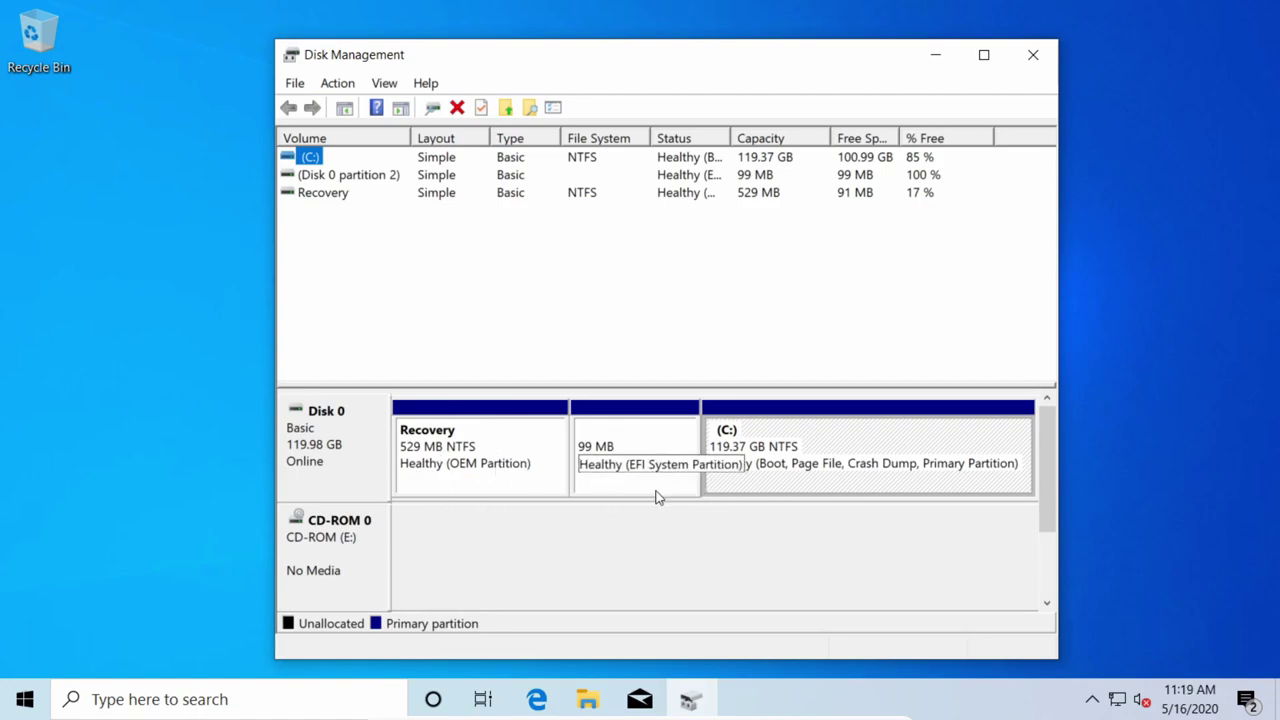
Step: Shrink the C: volume on Disk 0 by 60000 MB to free unallocated space, and close Disk Management
click(785, 474)
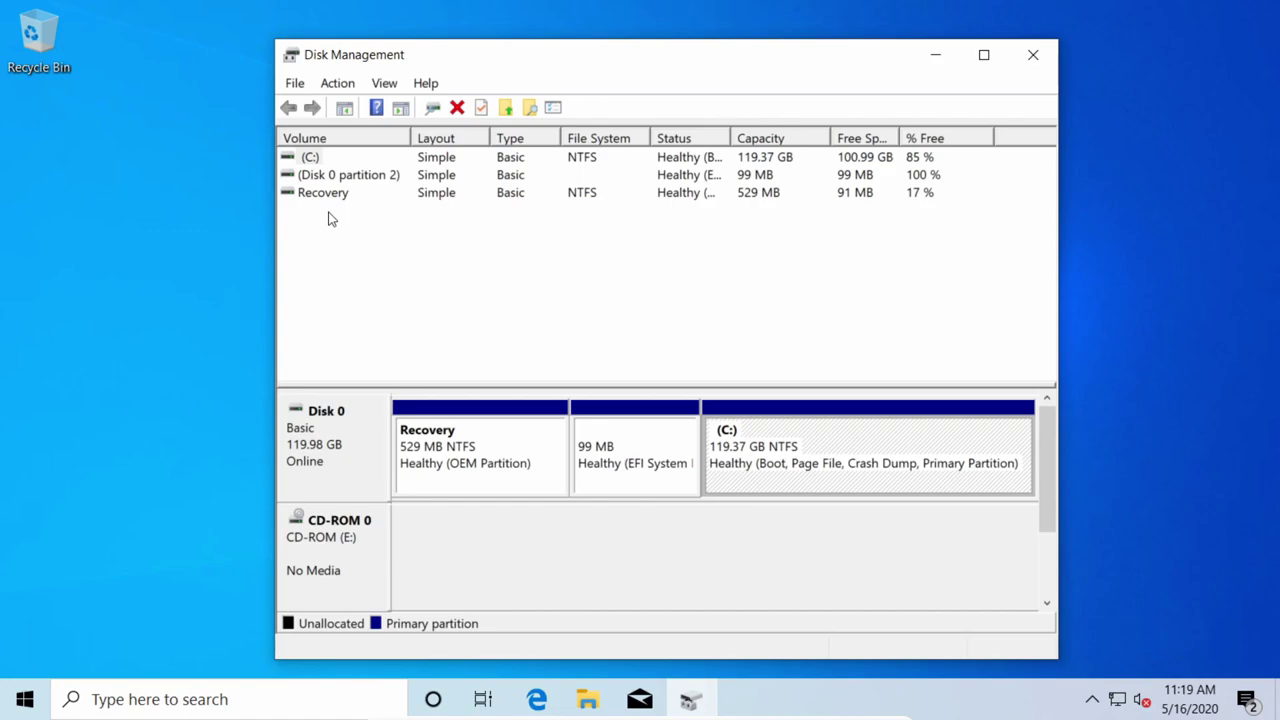
click(305, 158)
click(869, 448)
right_click(869, 443)
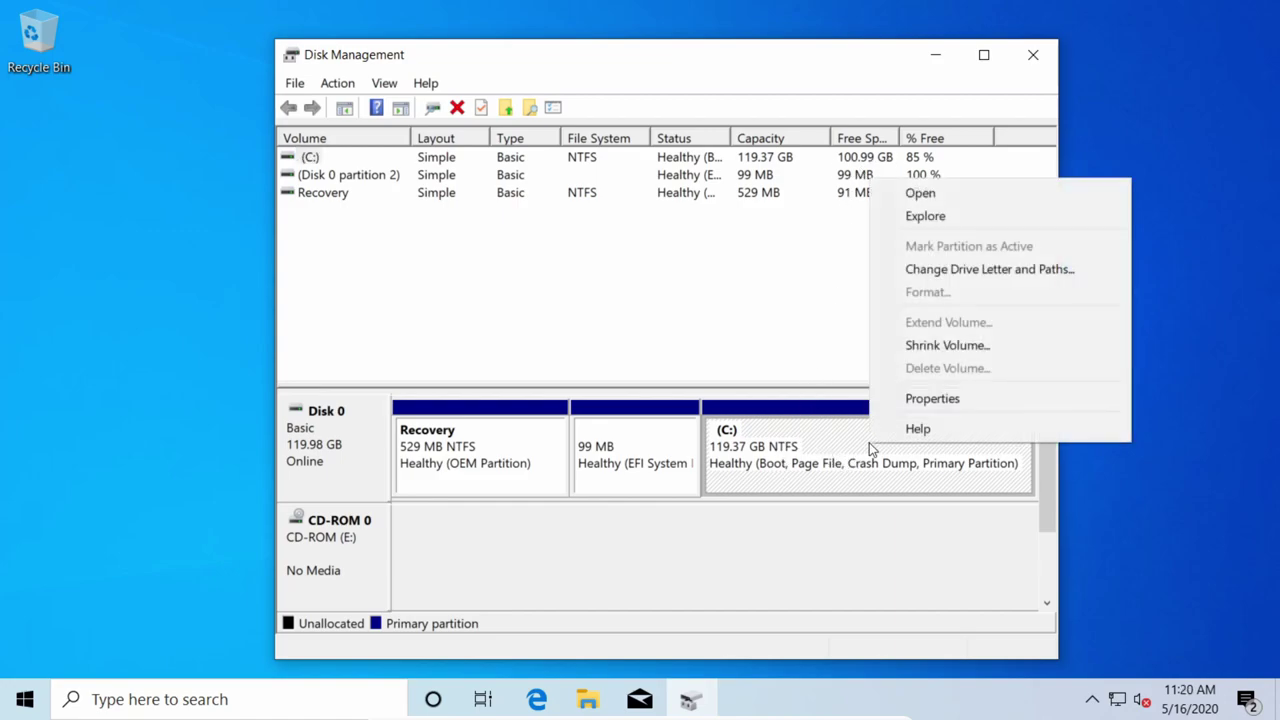
click(969, 346)
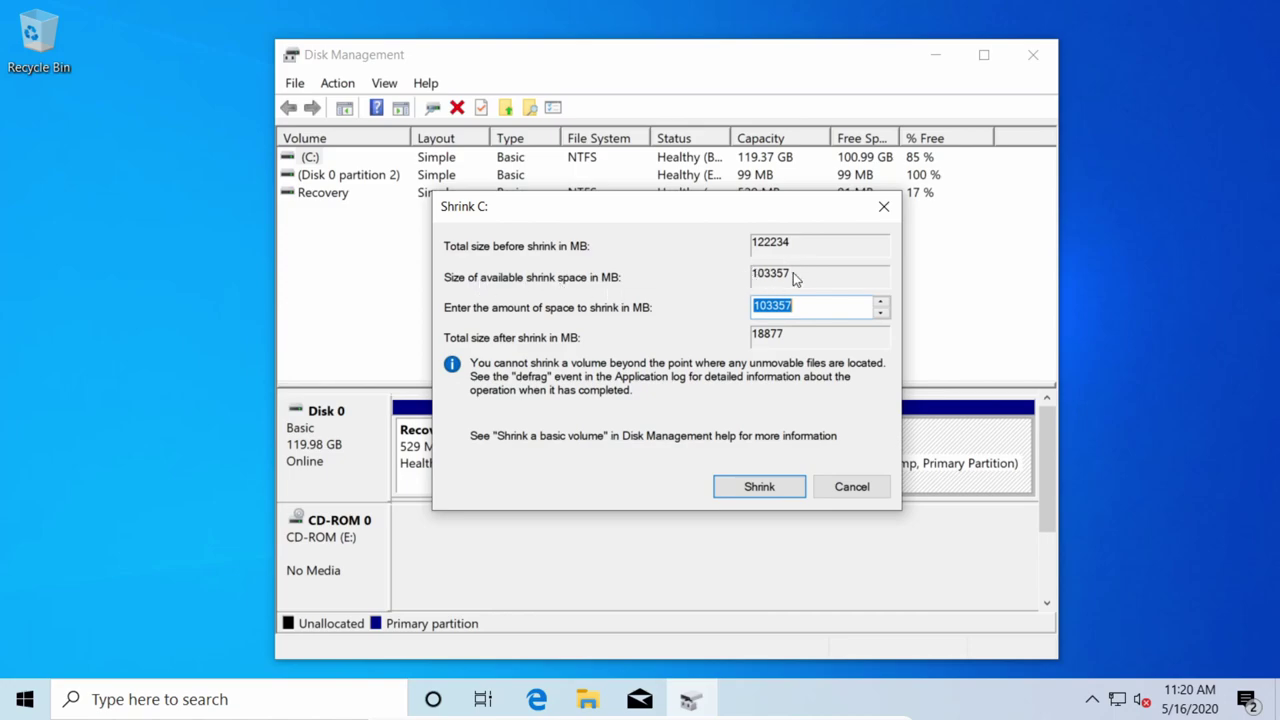
key(BackSpace)
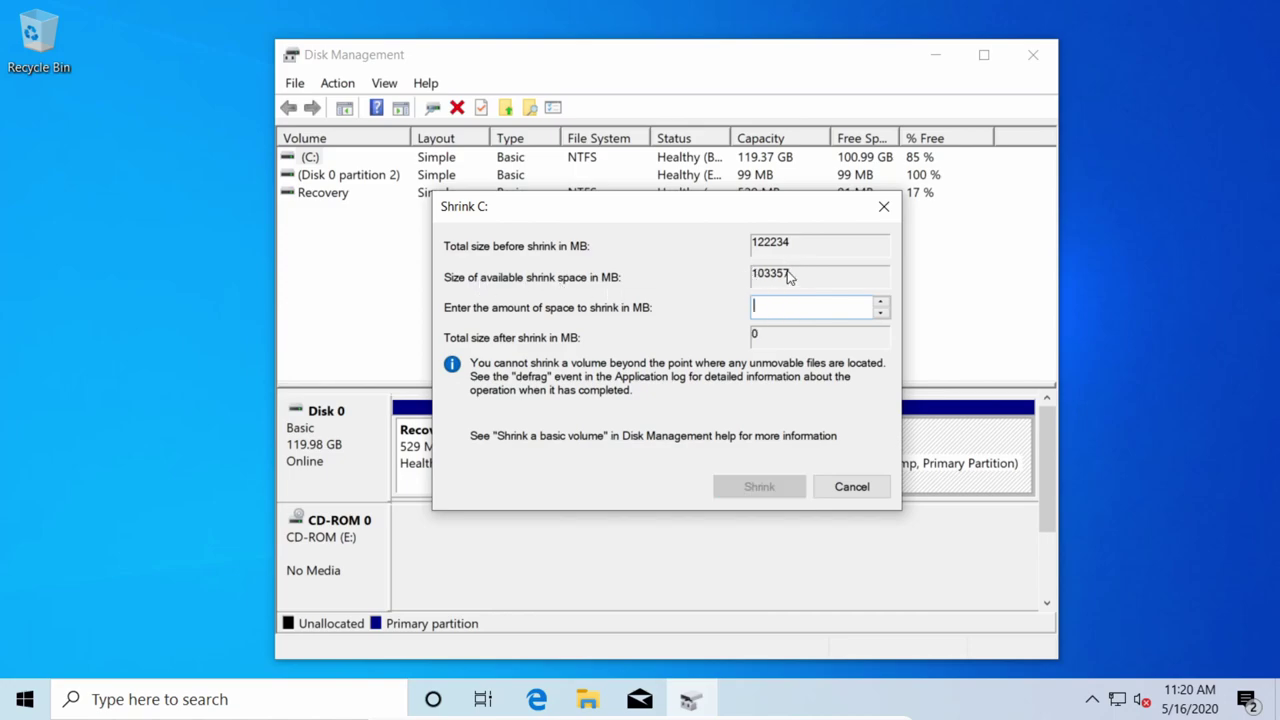
text(60)
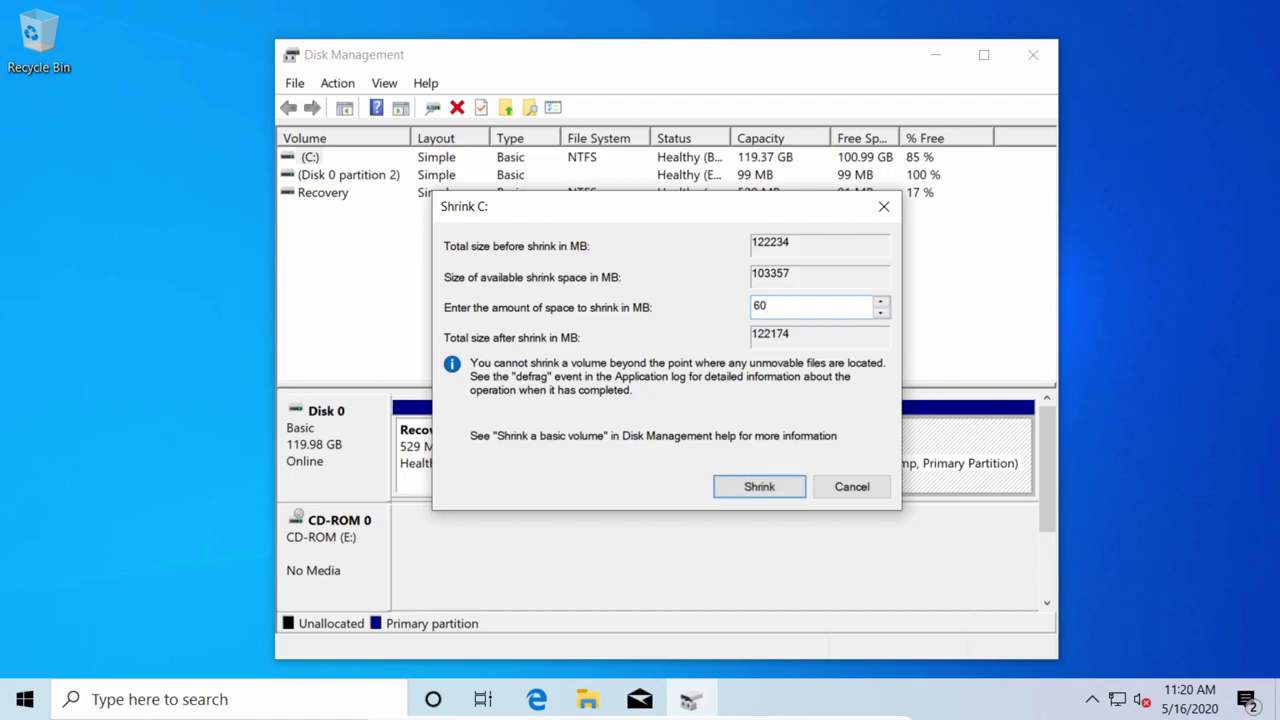
text(000)
click(761, 488)
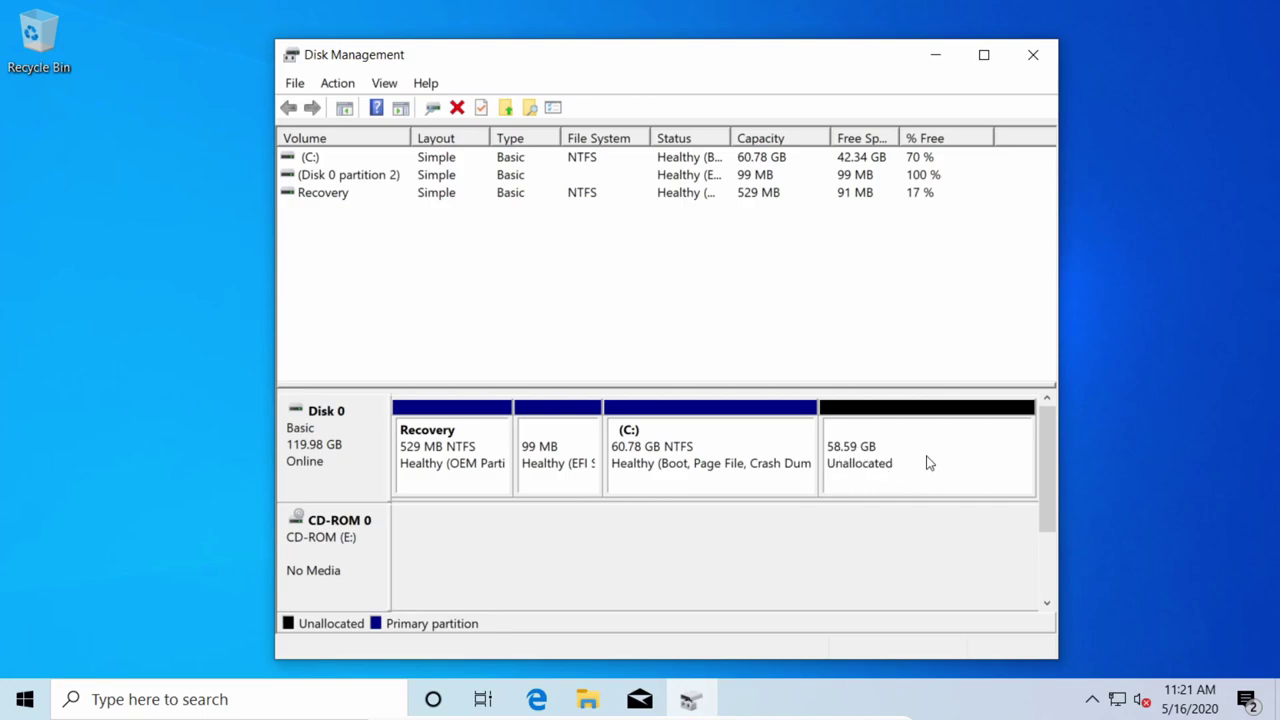
click(950, 462)
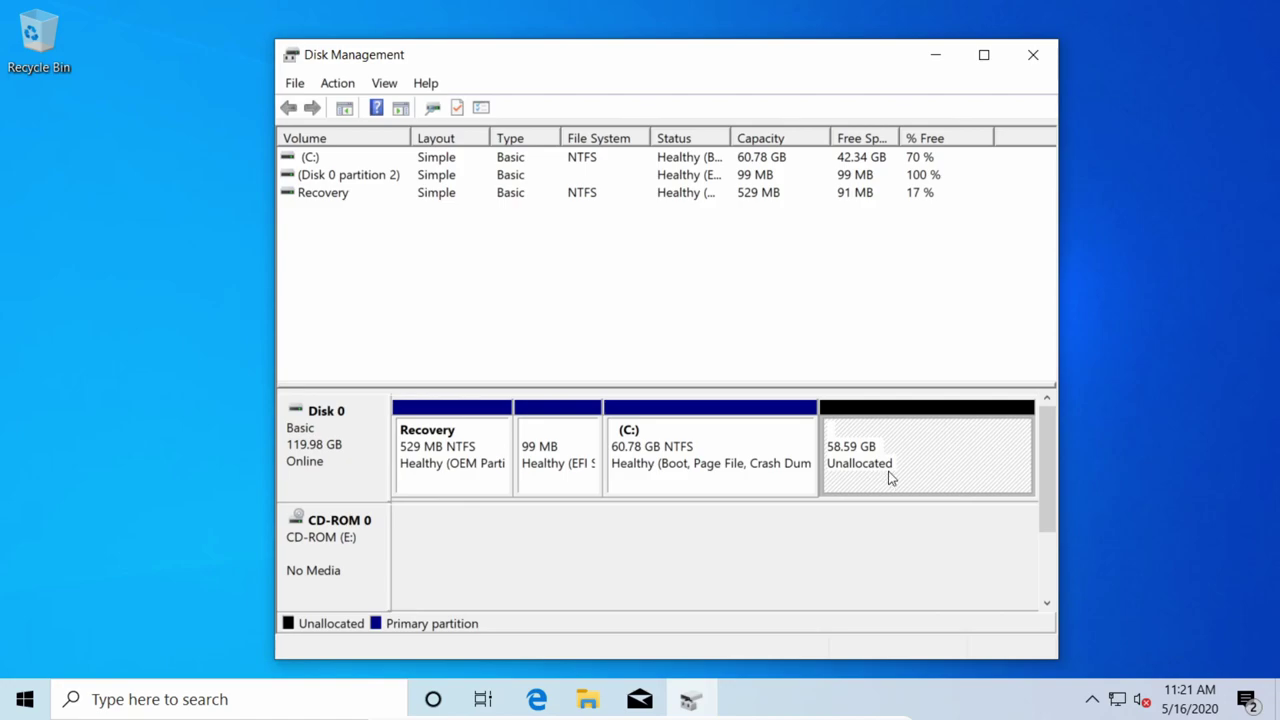
click(1030, 58)
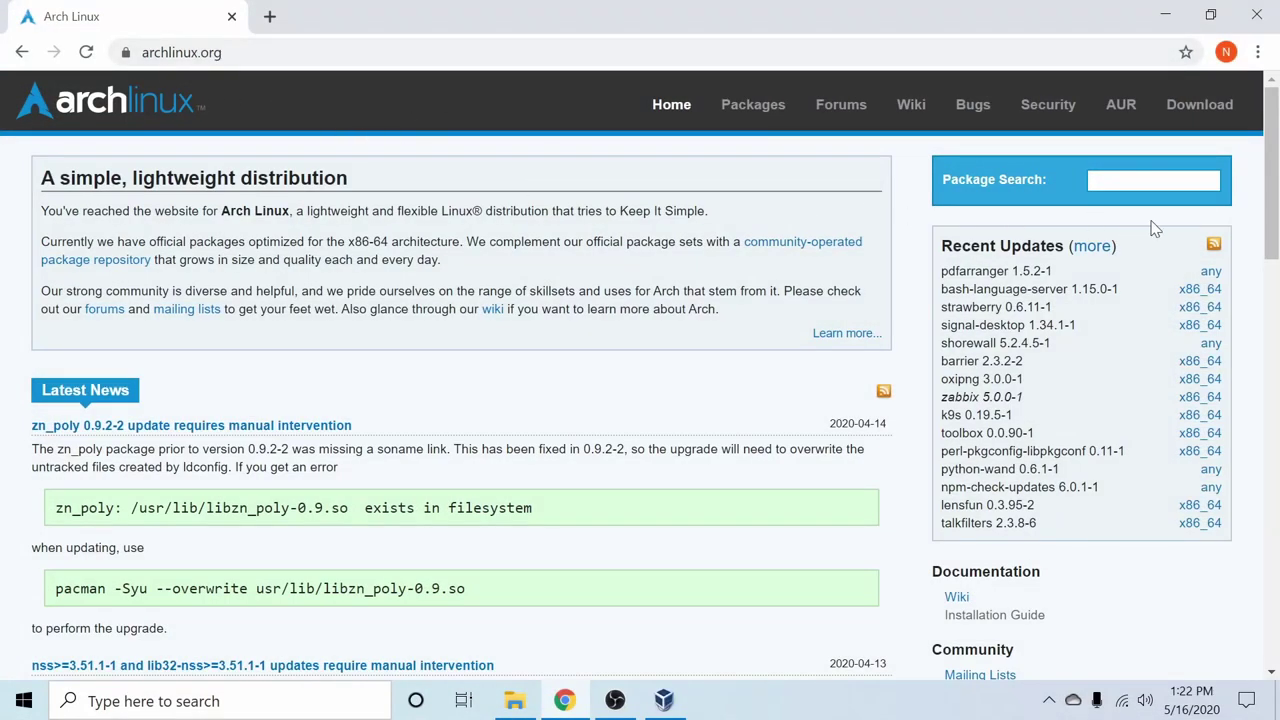
Step: Open the columbia.edu mirror from the mirror list on the Arch Linux download page
click(1206, 116)
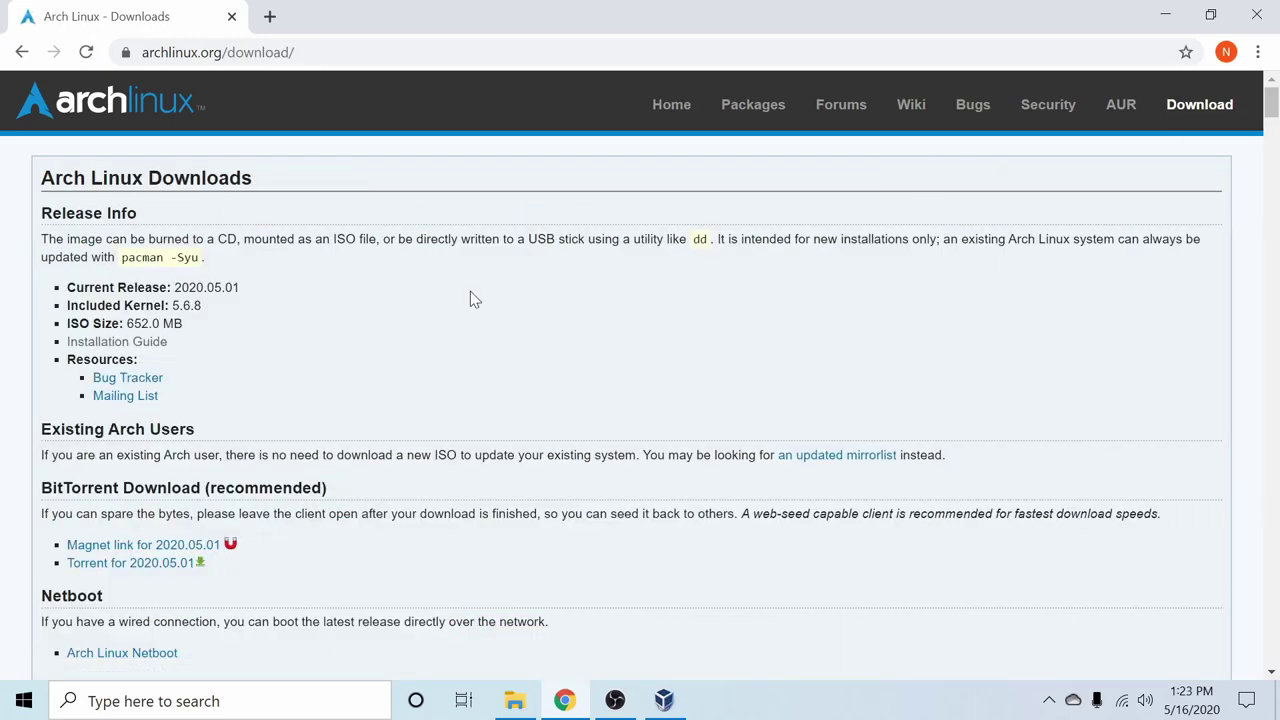
scroll(470, 291, down, 10)
scroll(476, 284, down, 14)
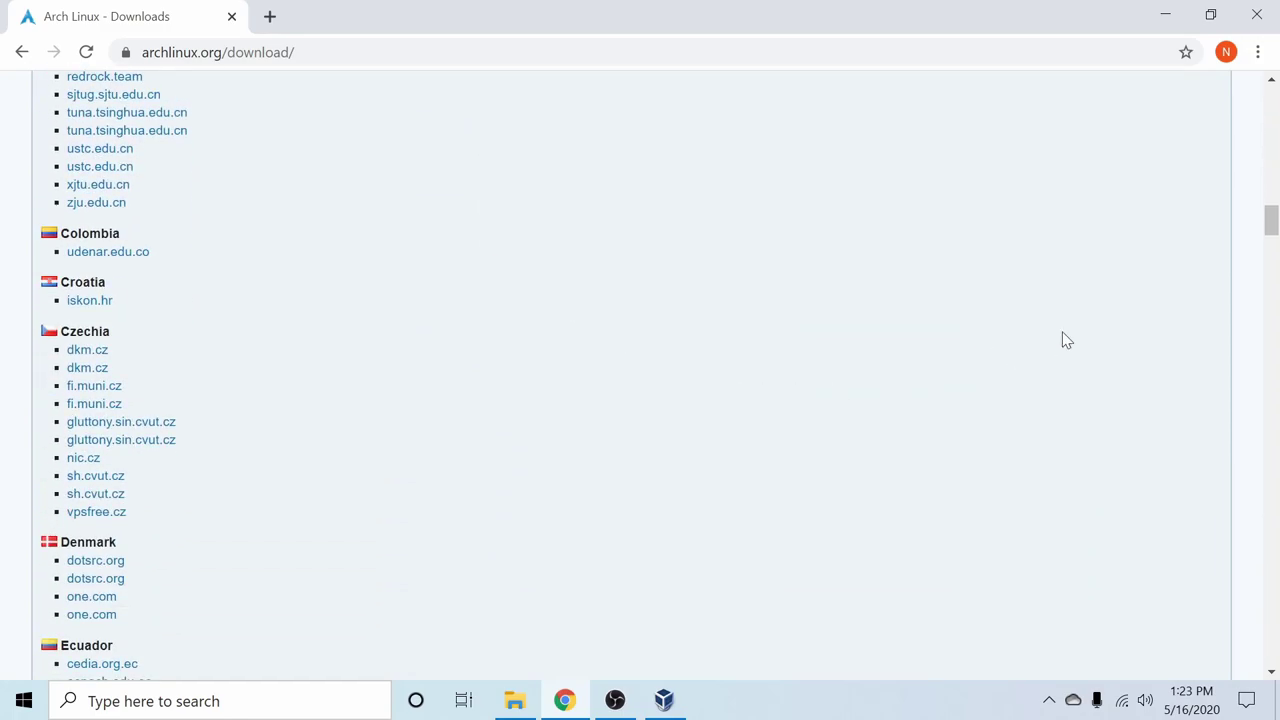
drag(1271, 230, 1270, 580)
click(134, 529)
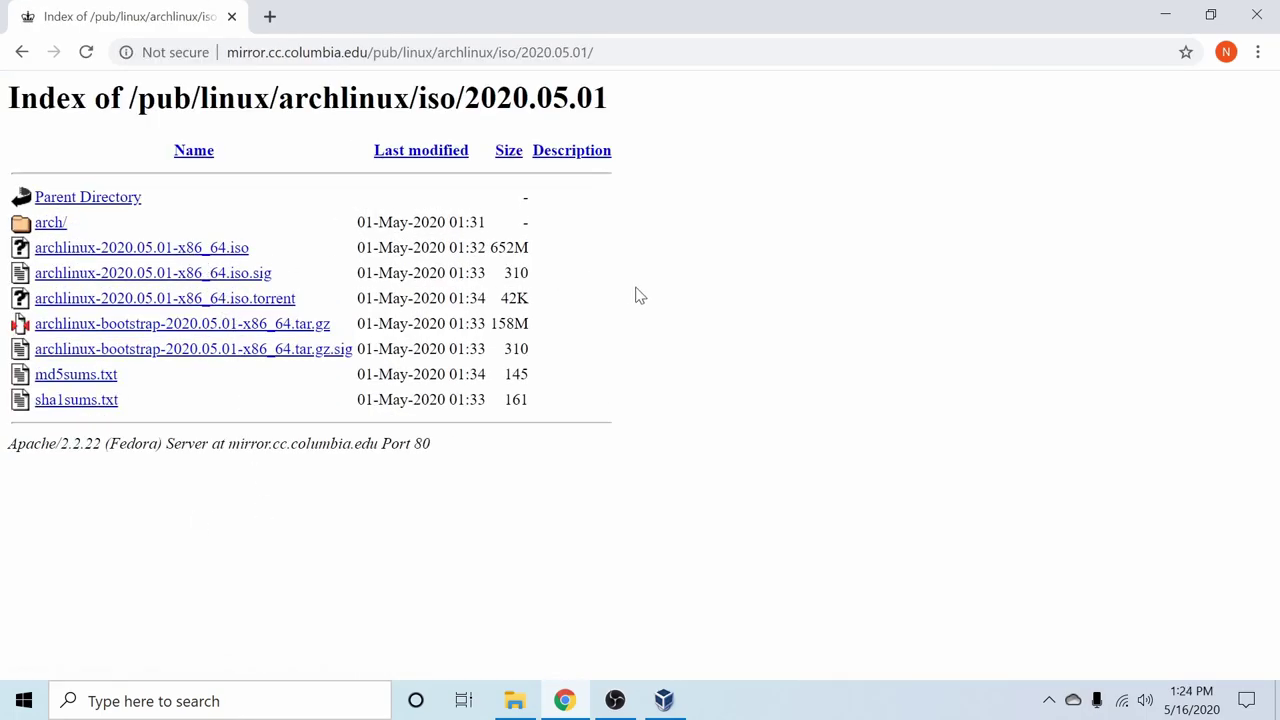
Step: Download archlinux-2020.05.01-x86_64.iso from the mirror's file index
drag(554, 257, 36, 250)
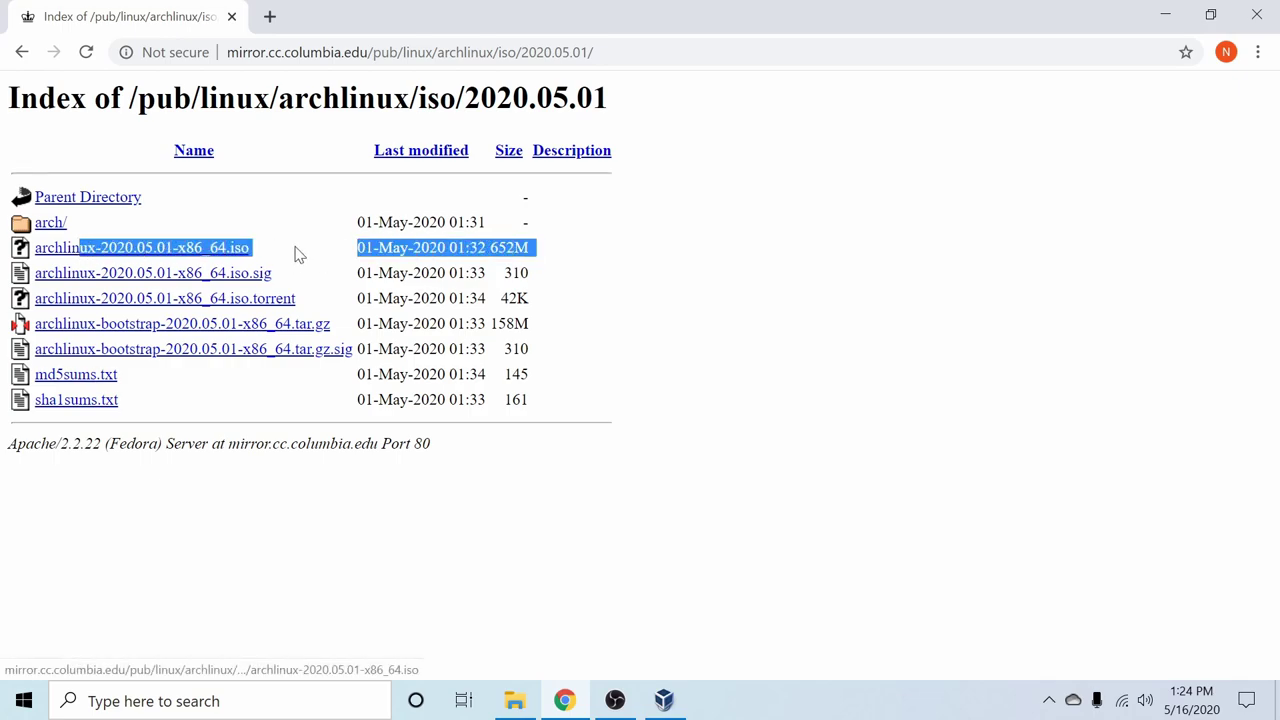
click(297, 251)
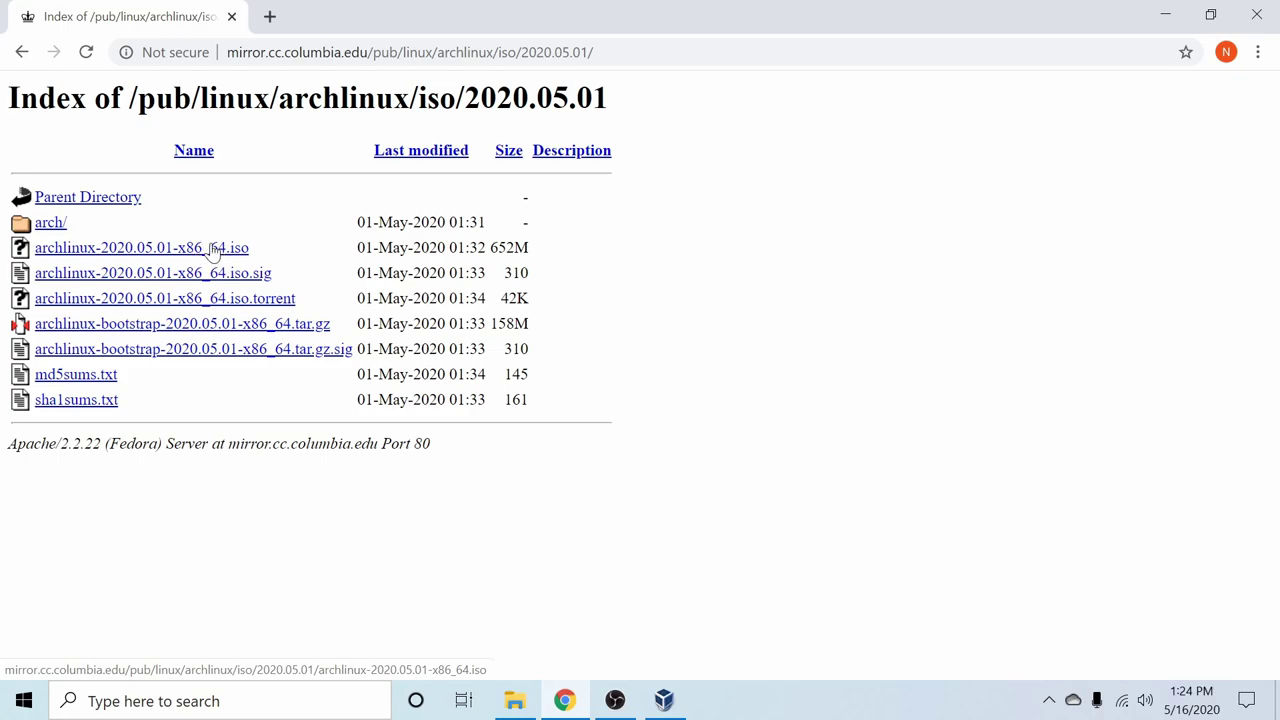
click(166, 251)
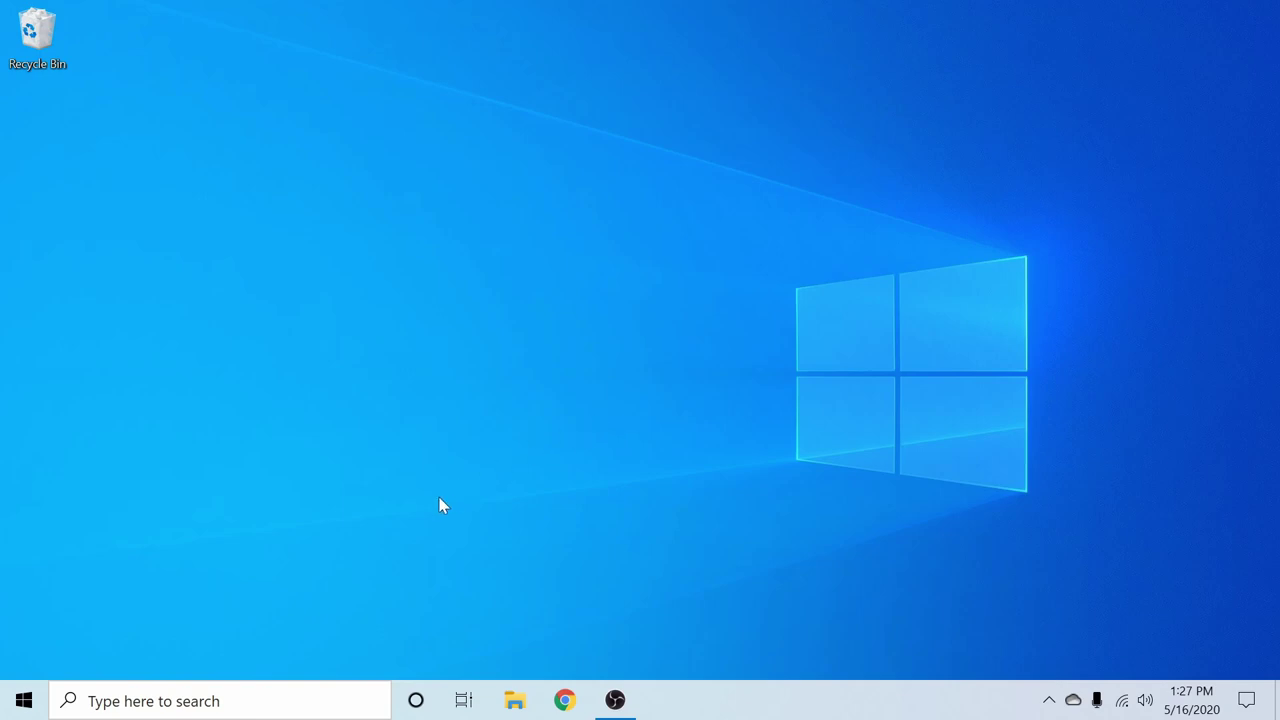
Step: Launch balenaEtcher and load the archlinux-2020.05.01-x86_64 image from Downloads
click(20, 702)
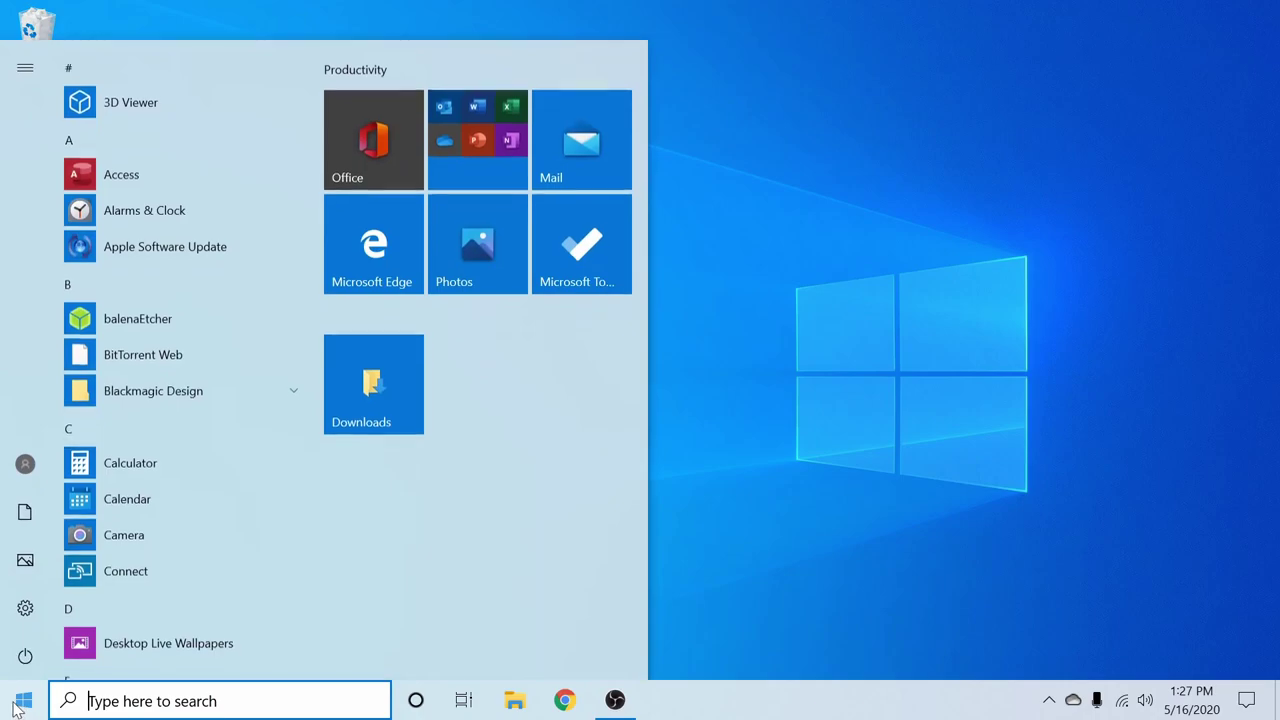
text(bal)
key(Return)
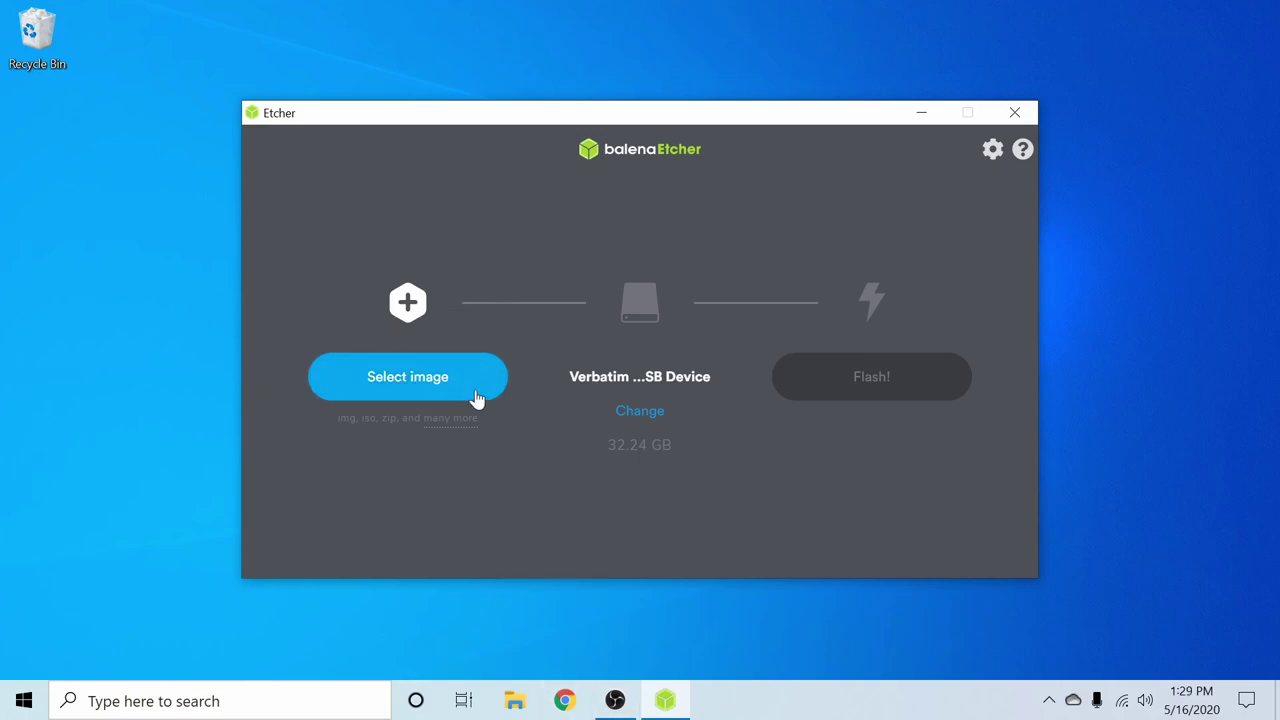
click(463, 391)
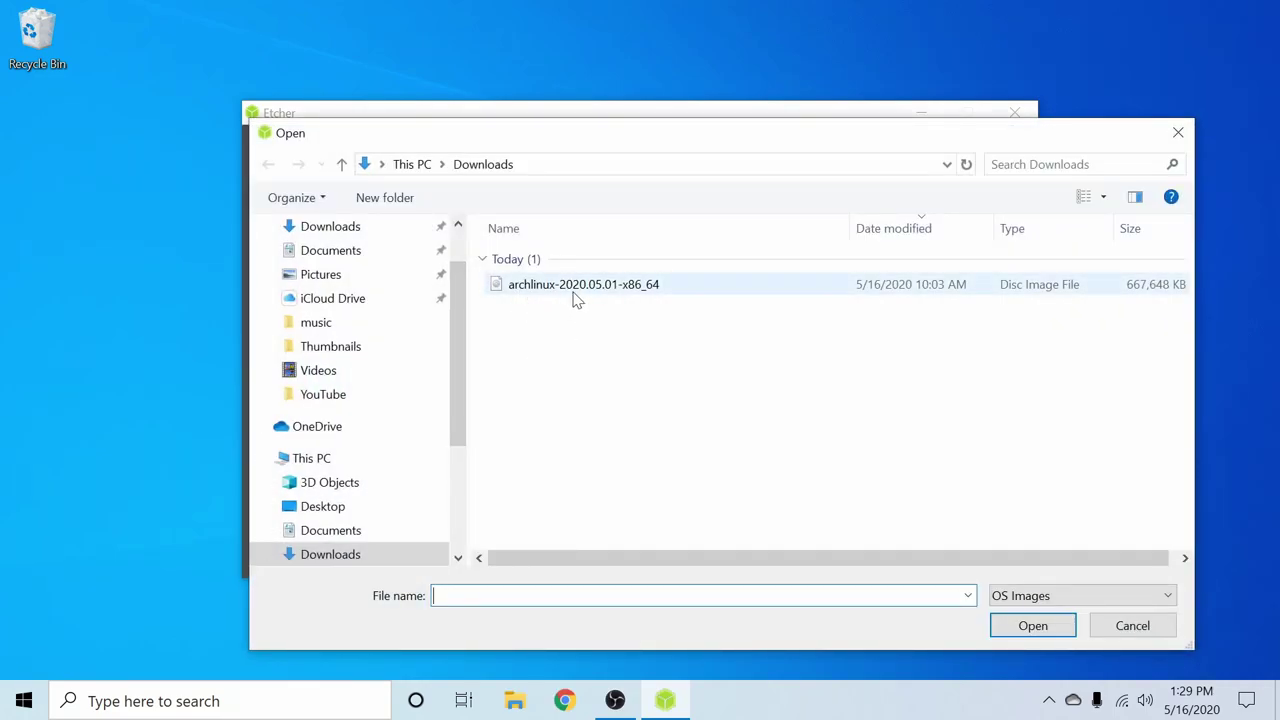
click(658, 290)
click(1030, 626)
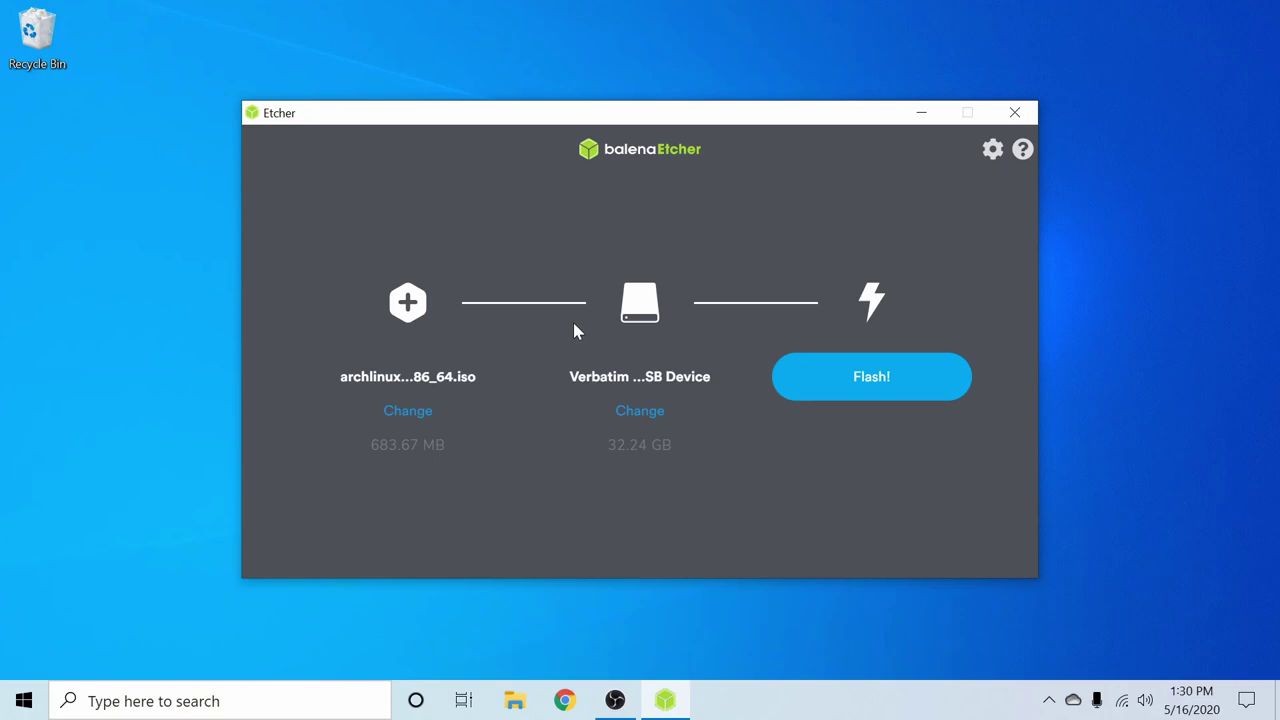
Step: Flash the image to the Verbatim STORE N GO USB drive, allowing the requested device changes, and close Etcher
click(645, 424)
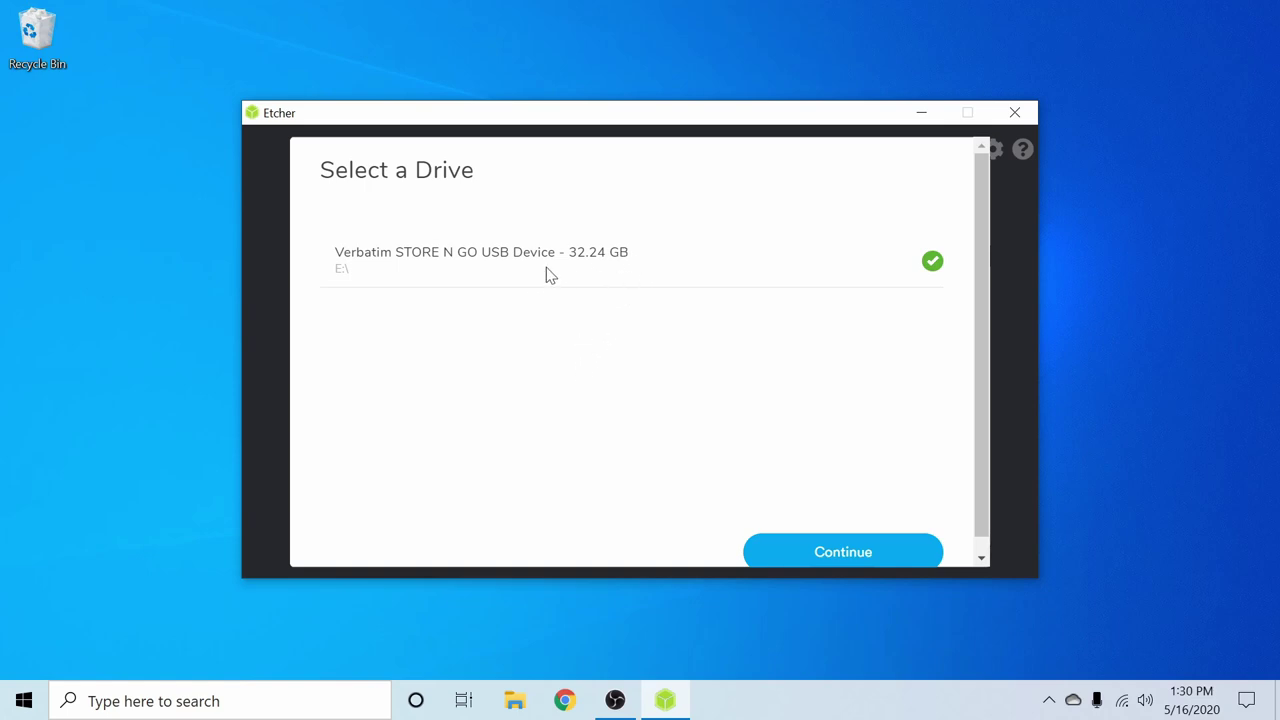
click(815, 555)
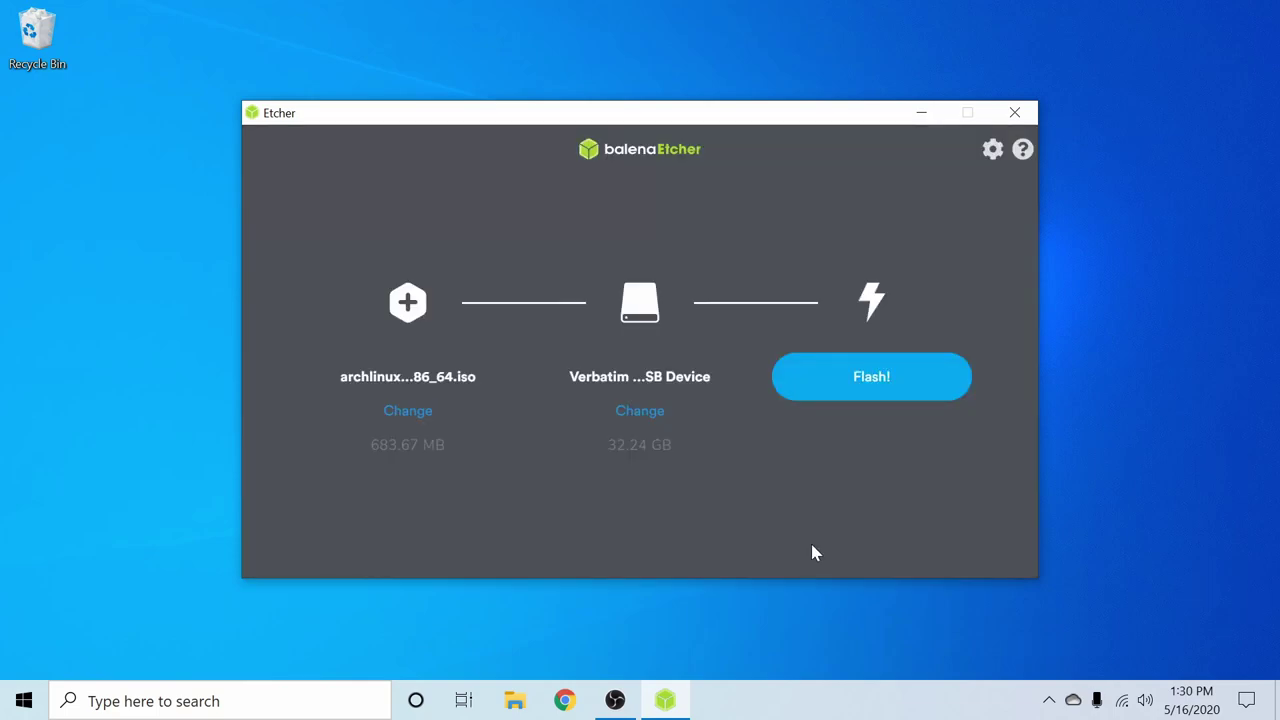
click(883, 394)
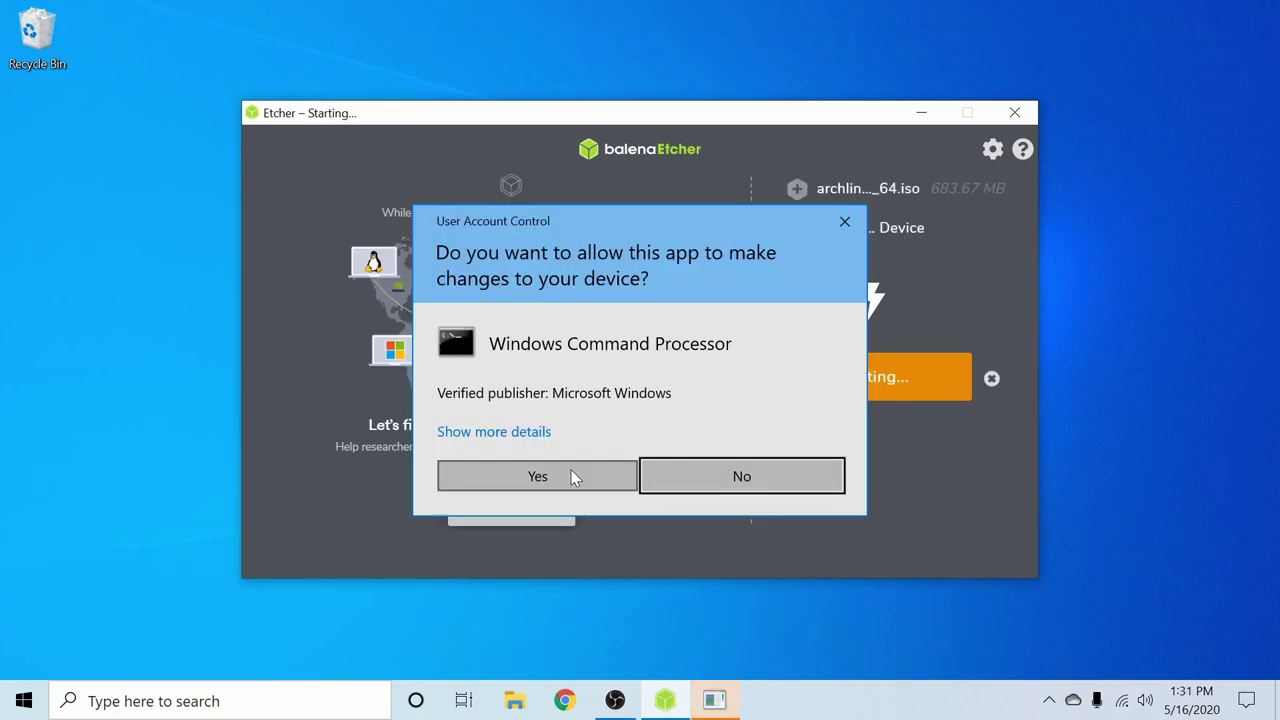
click(573, 478)
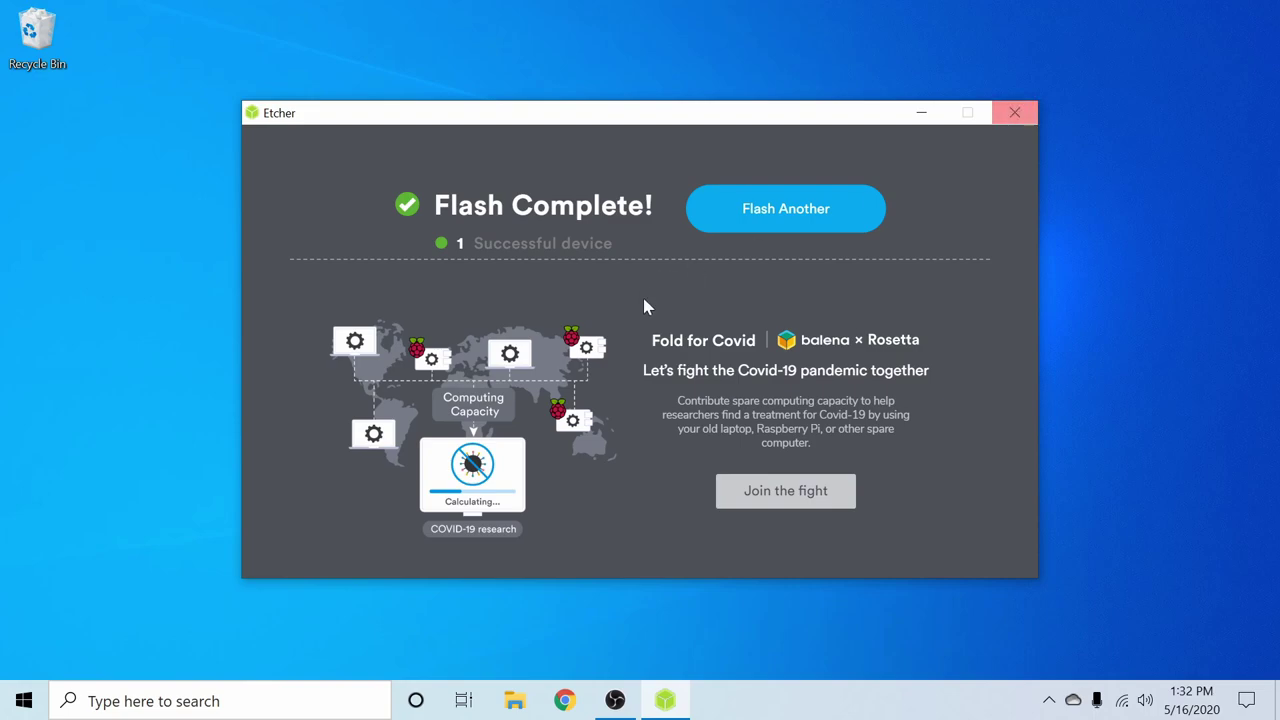
click(1017, 112)
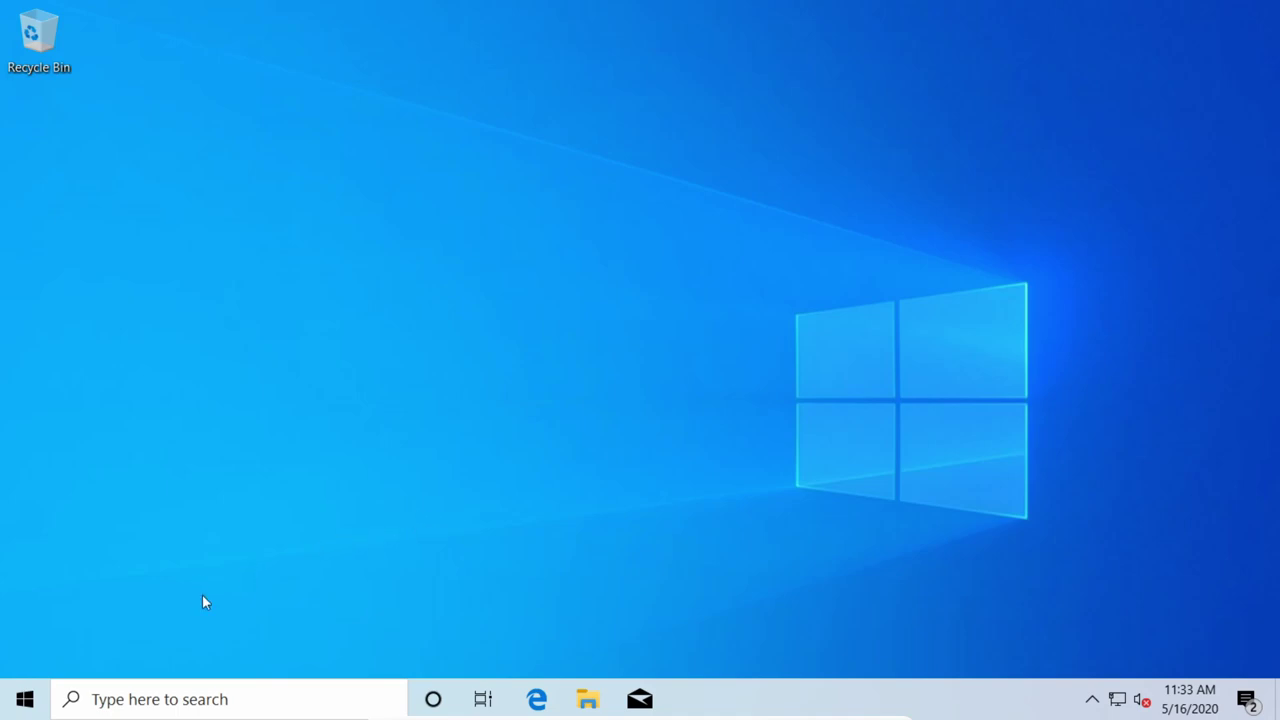
Step: Search Windows for "boot", open the advanced startup options and restart the PC into them
click(26, 700)
text(boot)
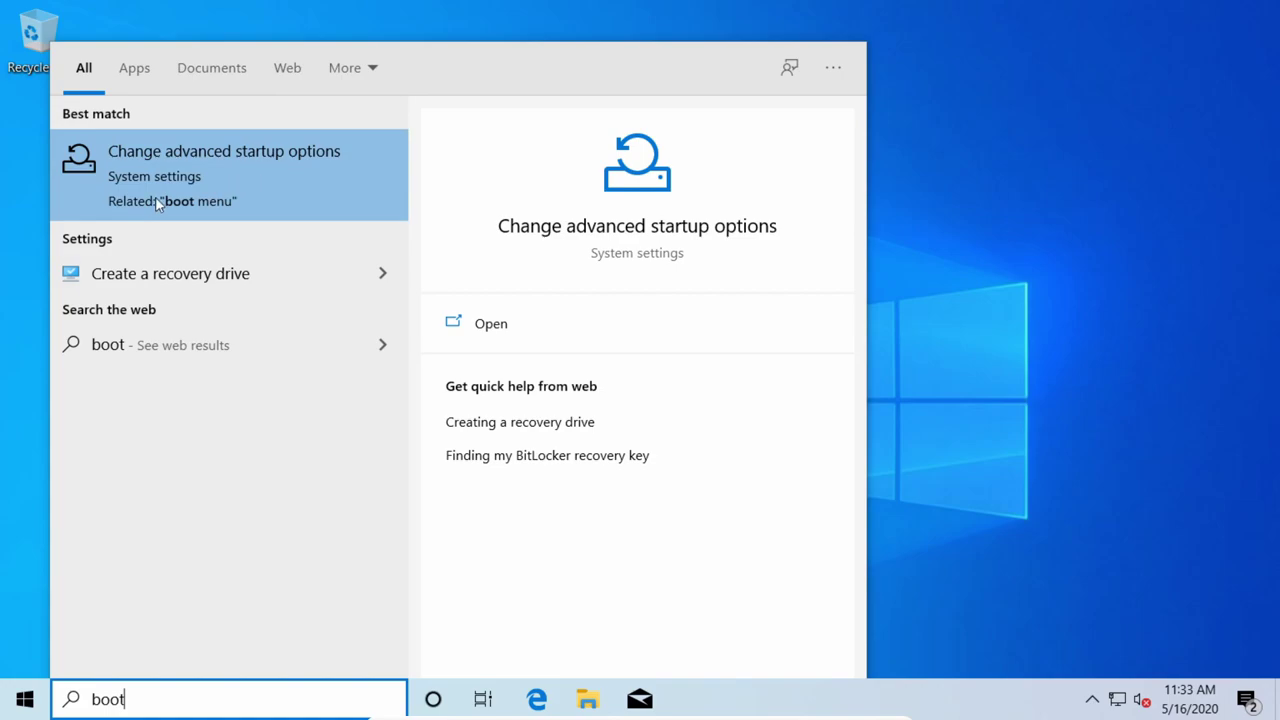
click(258, 152)
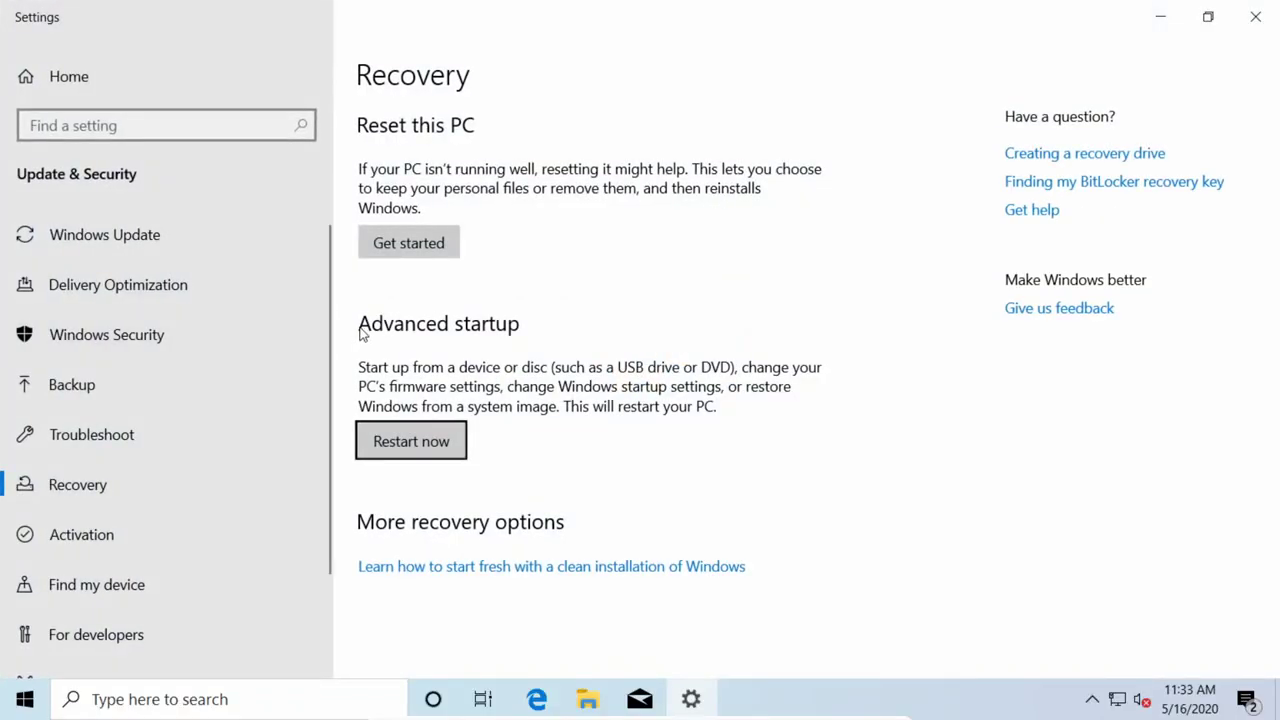
click(447, 441)
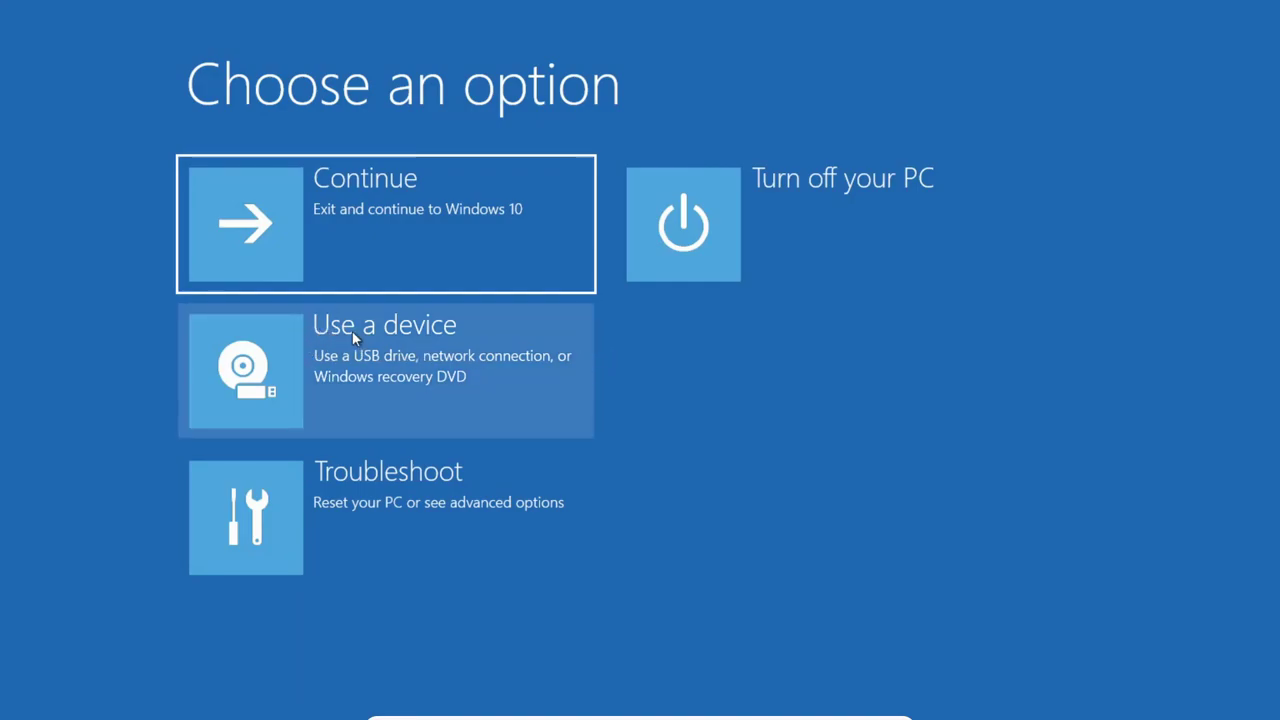
Step: Boot from the UEFI VBOX CD-ROM device and start the Arch Linux archiso x86_64 UEFI CD entry
click(417, 351)
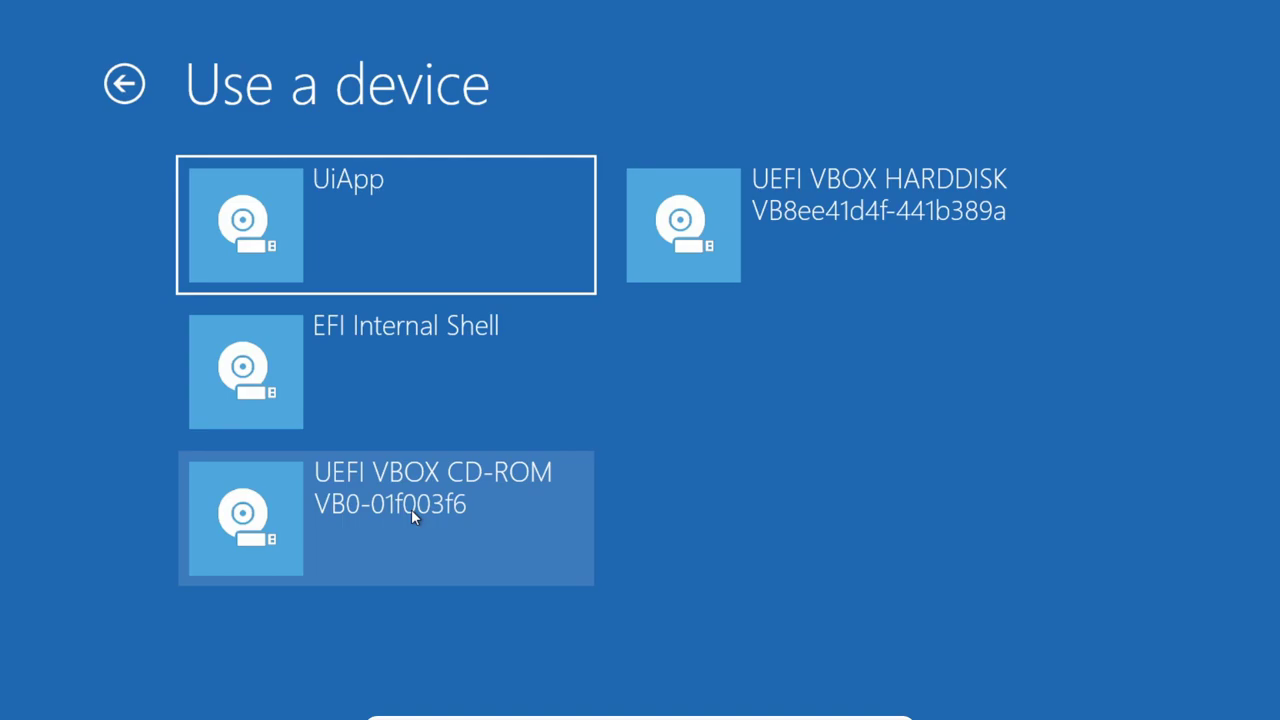
click(411, 509)
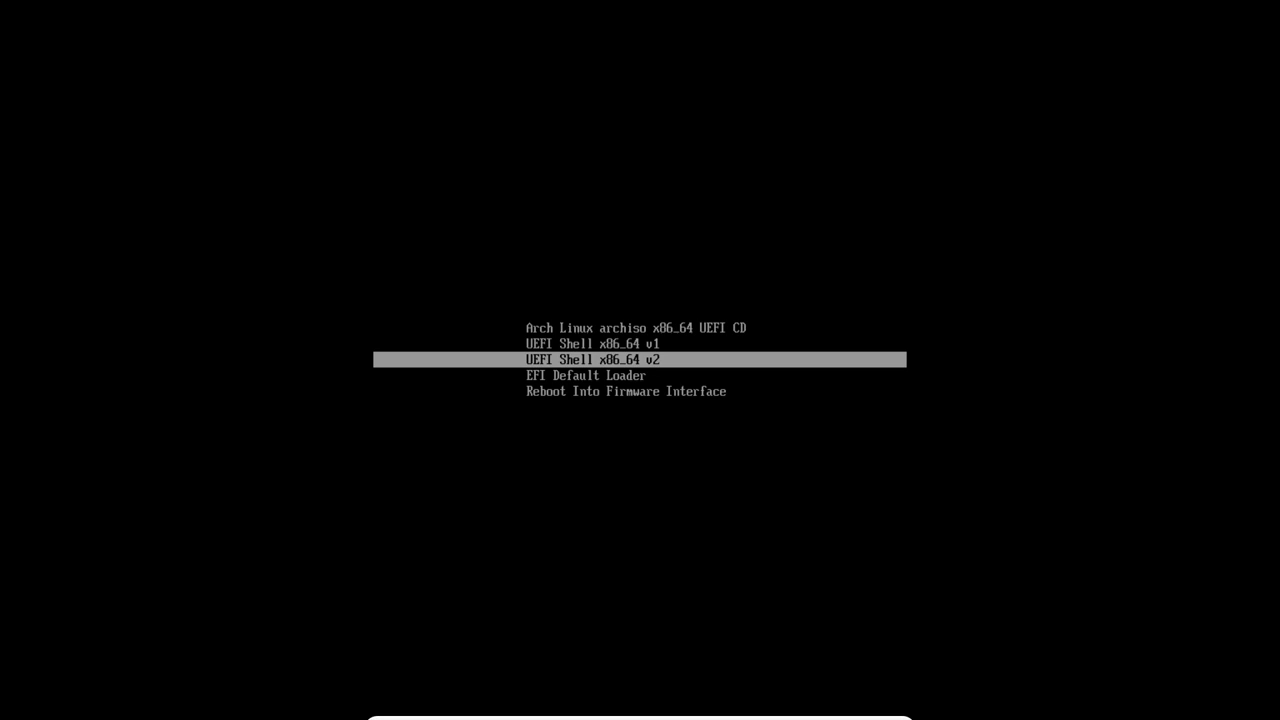
key(Up)
key(Up)
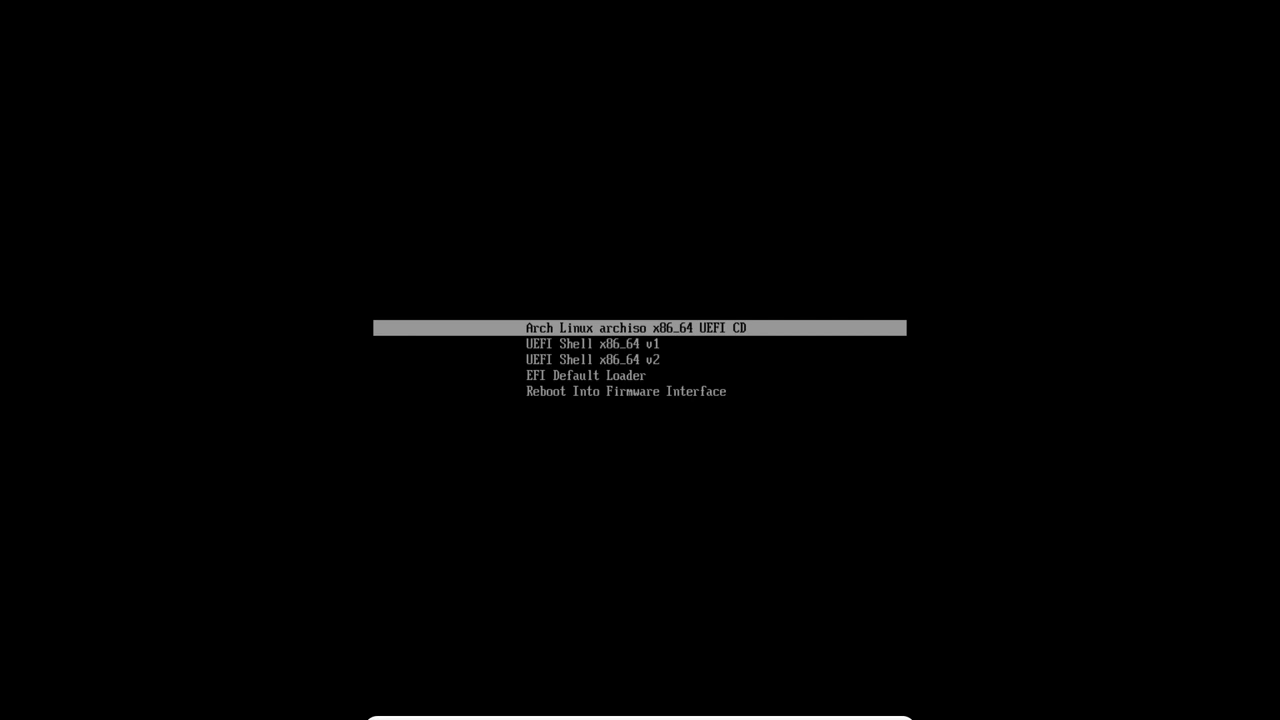
key(Return)
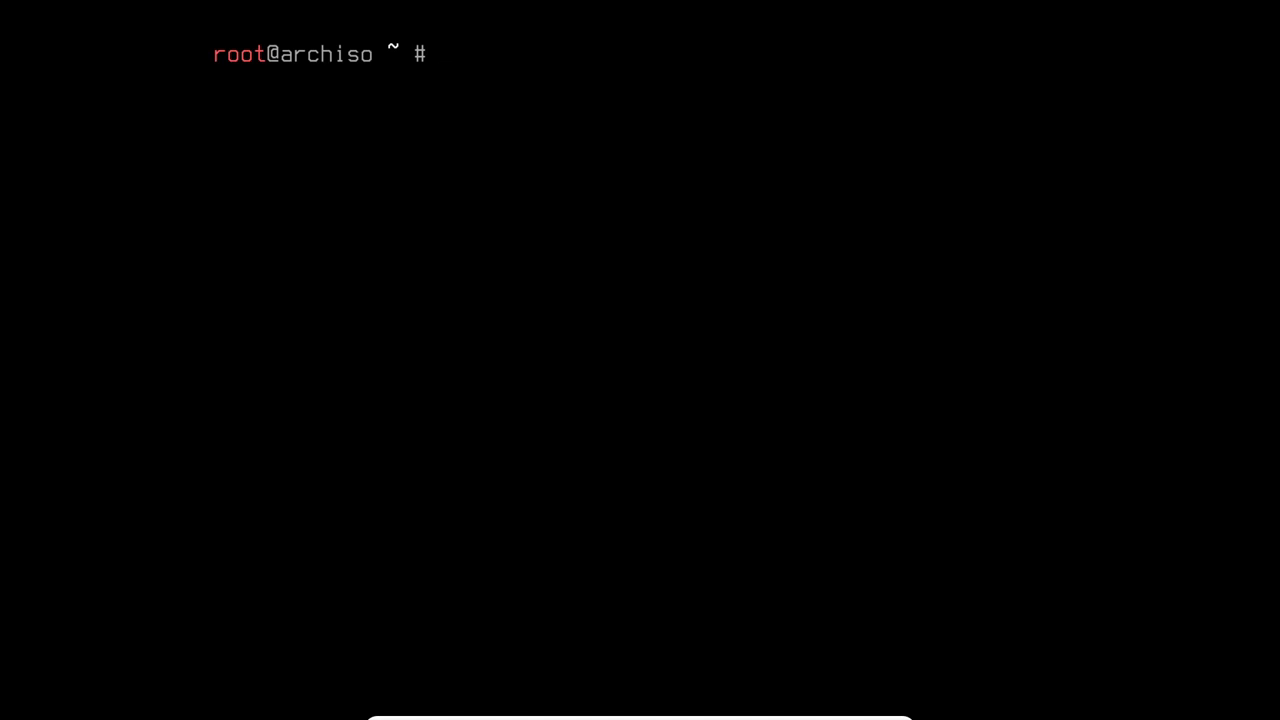
Step: Browse the keymaps available to loadkeys, listing all the layouts in the i386/qwerty folder
text(loadkeys)
key(Tab)
key(Tab)
key(Tab)
key(Tab)
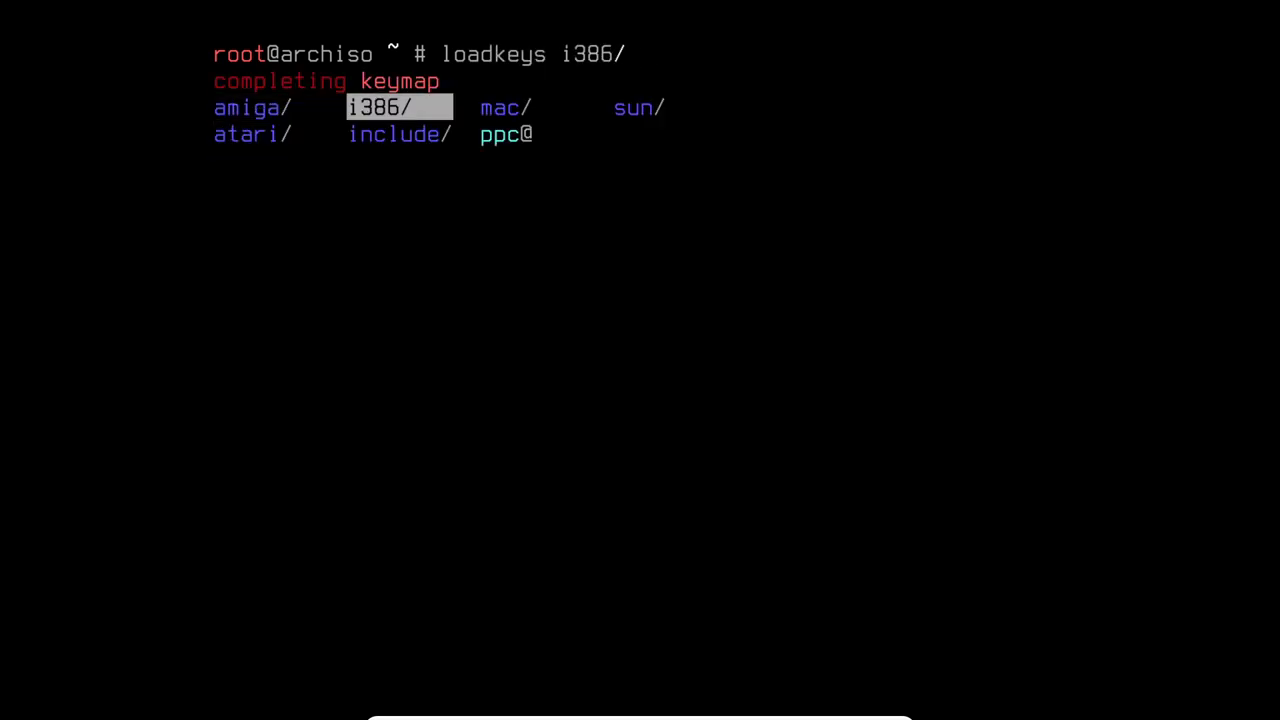
key(Tab)
key(Tab)
key(Tab)
key(Tab)
key(Tab)
key(Tab)
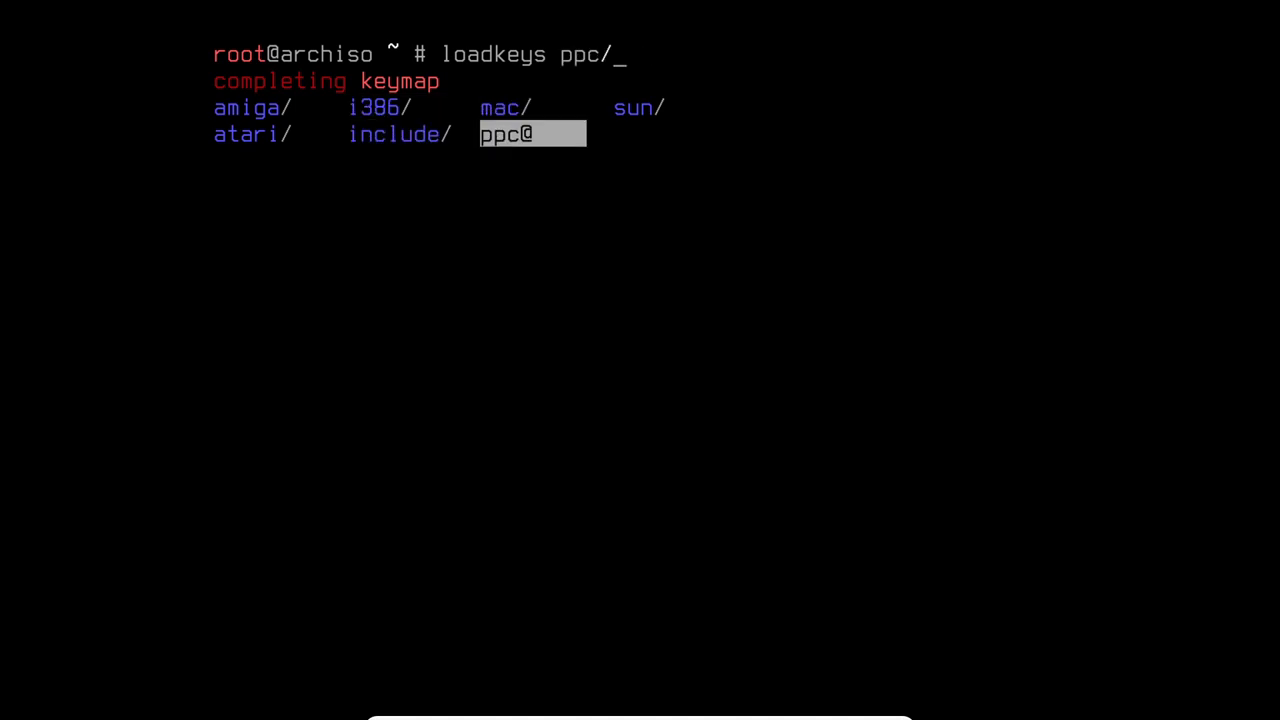
key(Tab)
key(Return)
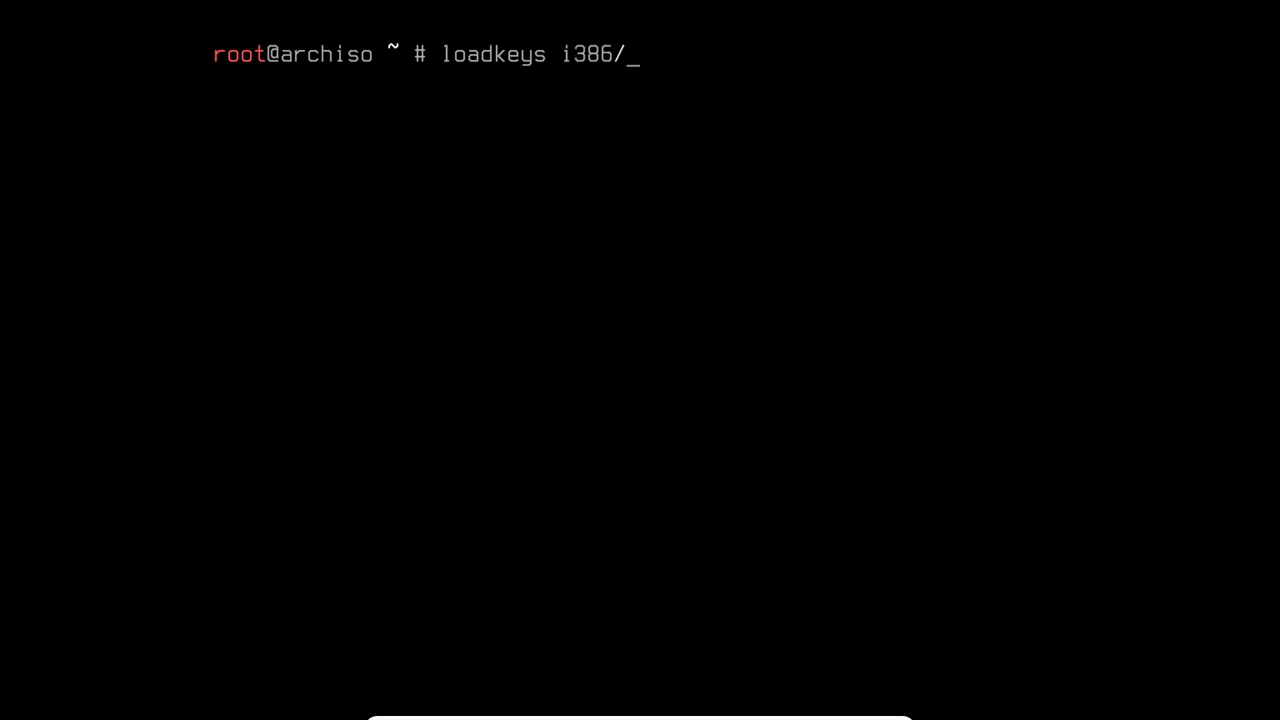
key(Tab)
key(Tab)
key(Tab)
key(Tab)
key(Tab)
key(Tab)
key(Tab)
key(Tab)
key(Tab)
key(Return)
key(Tab)
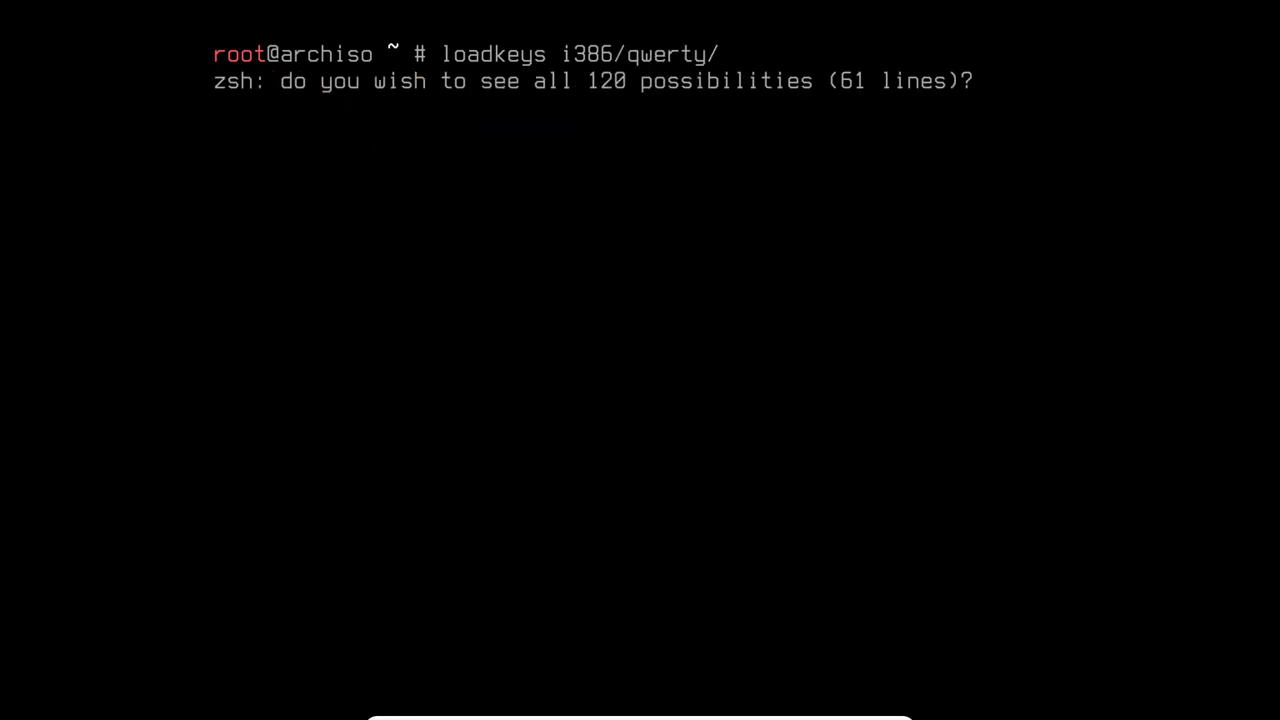
key(y)
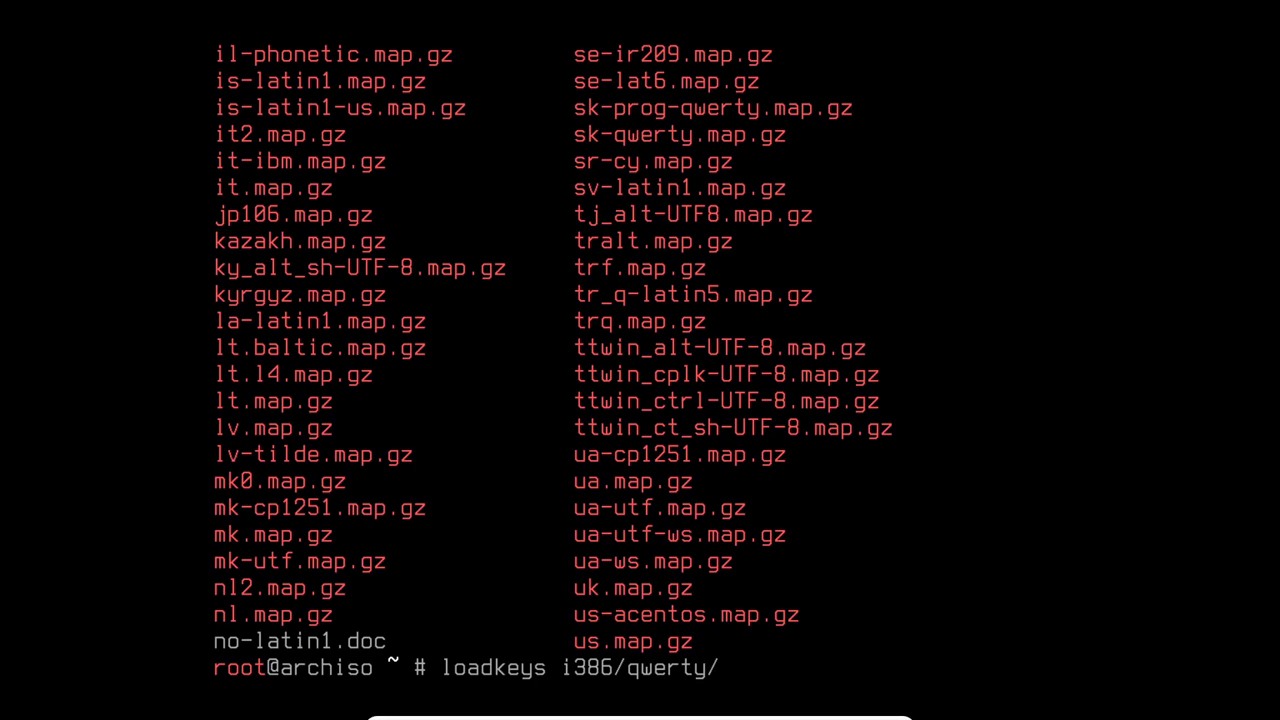
Step: Discard the unfinished loadkeys command and clear the terminal
key(BackSpace)
key(BackSpace)
key(BackSpace)
key(BackSpace)
key(BackSpace)
key(BackSpace)
key(BackSpace)
key(BackSpace)
key(BackSpace)
key(BackSpace)
key(BackSpace)
key(BackSpace)
key(BackSpace)
key(BackSpace)
key(BackSpace)
key(BackSpace)
key(BackSpace)
key(BackSpace)
key(BackSpace)
key(BackSpace)
text(clear)
key(Return)
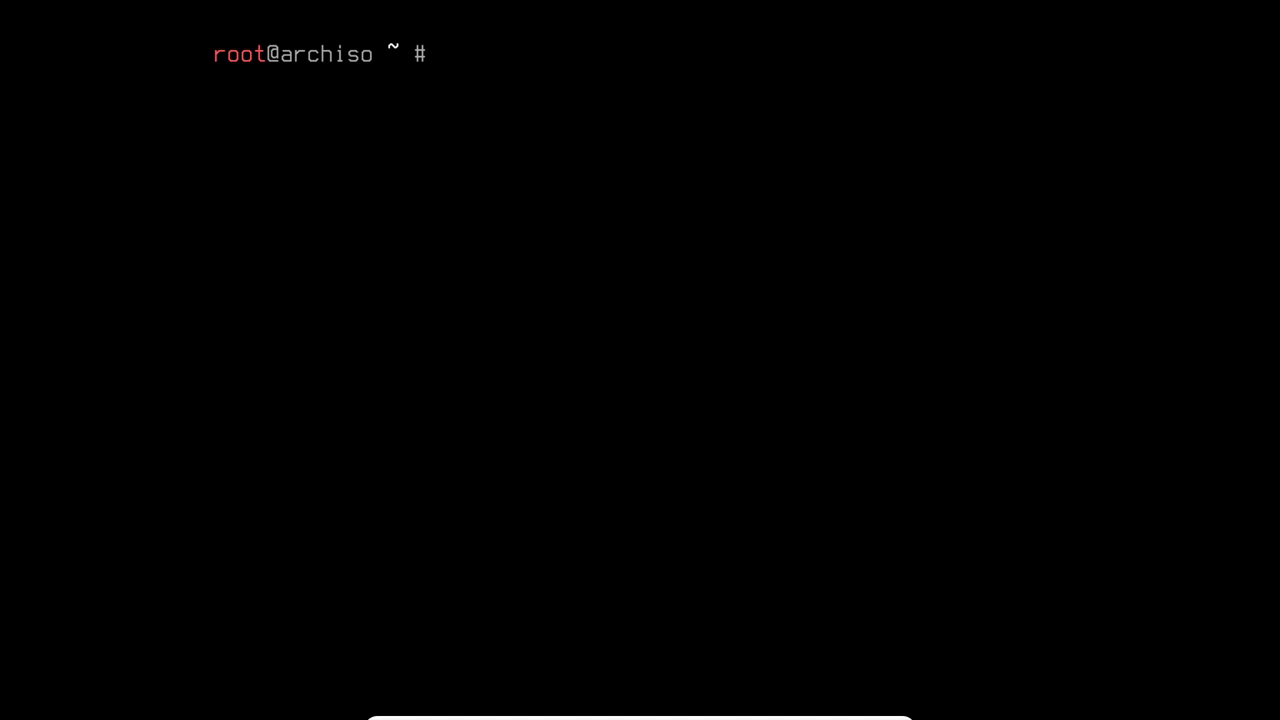
Step: List the contents of /sys/firmware/efi/efivars to check for UEFI boot mode
text(ls /sys/firmware/efi/efi)
key(Tab)
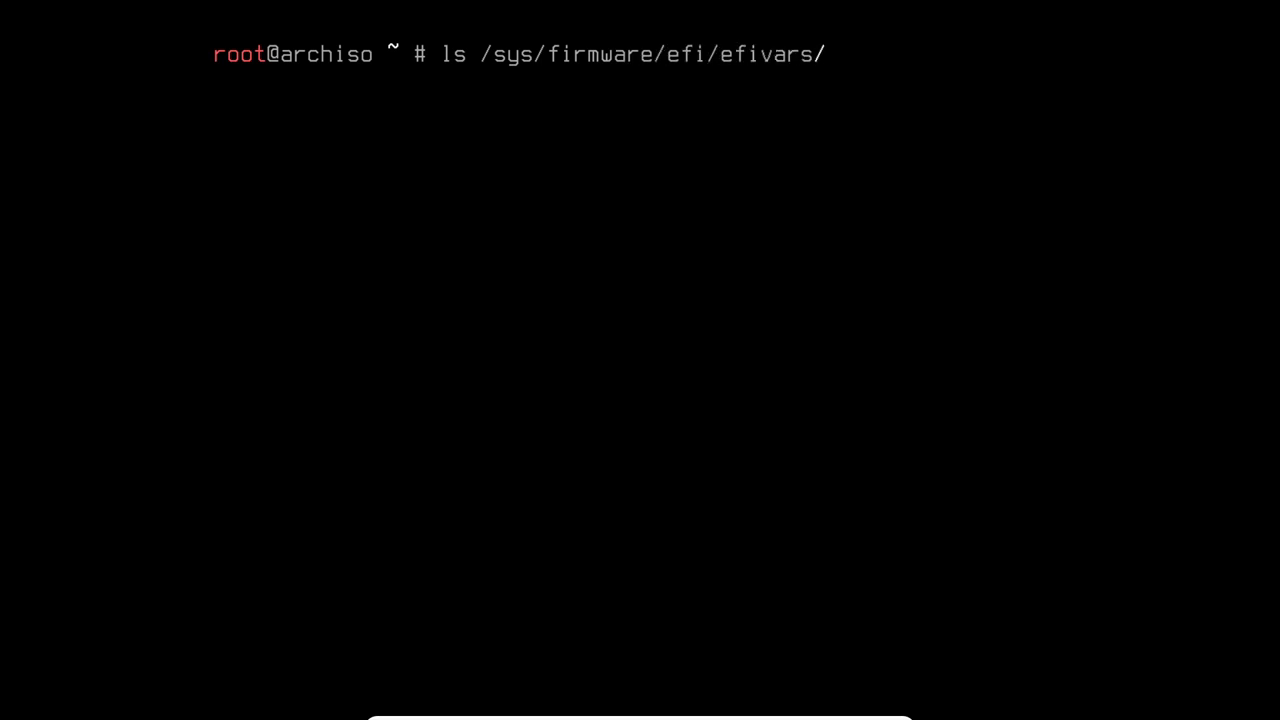
key(BackSpace)
key(Return)
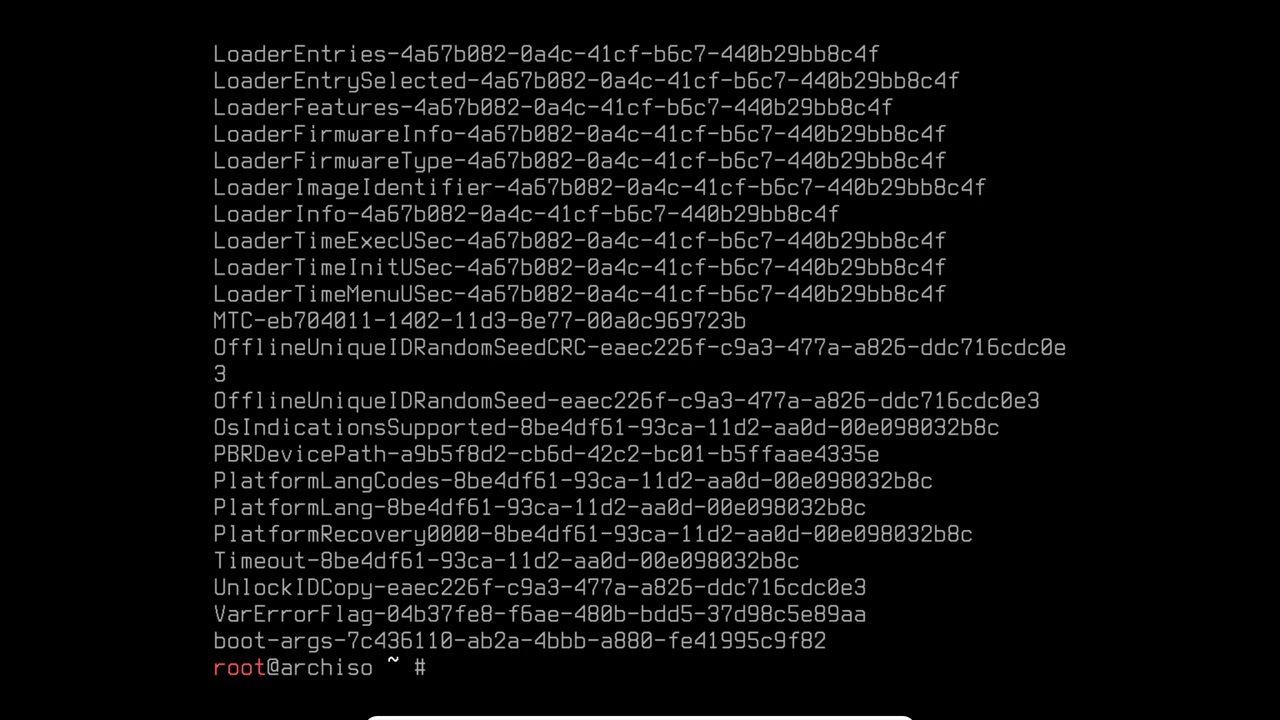
Step: Check the network interfaces with ip link and test the connection by pinging archlinux.org, stopping the ping after a few replies
text(ip link)
key(Return)
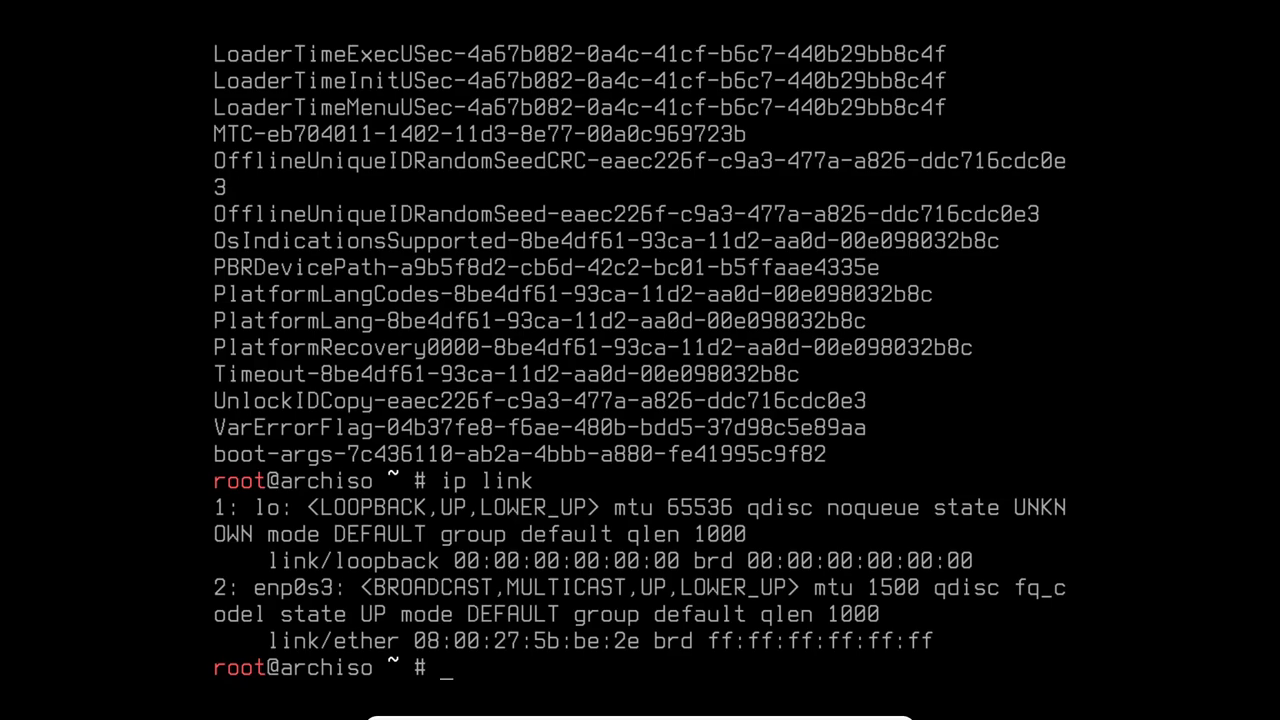
text(ping archlinux.org)
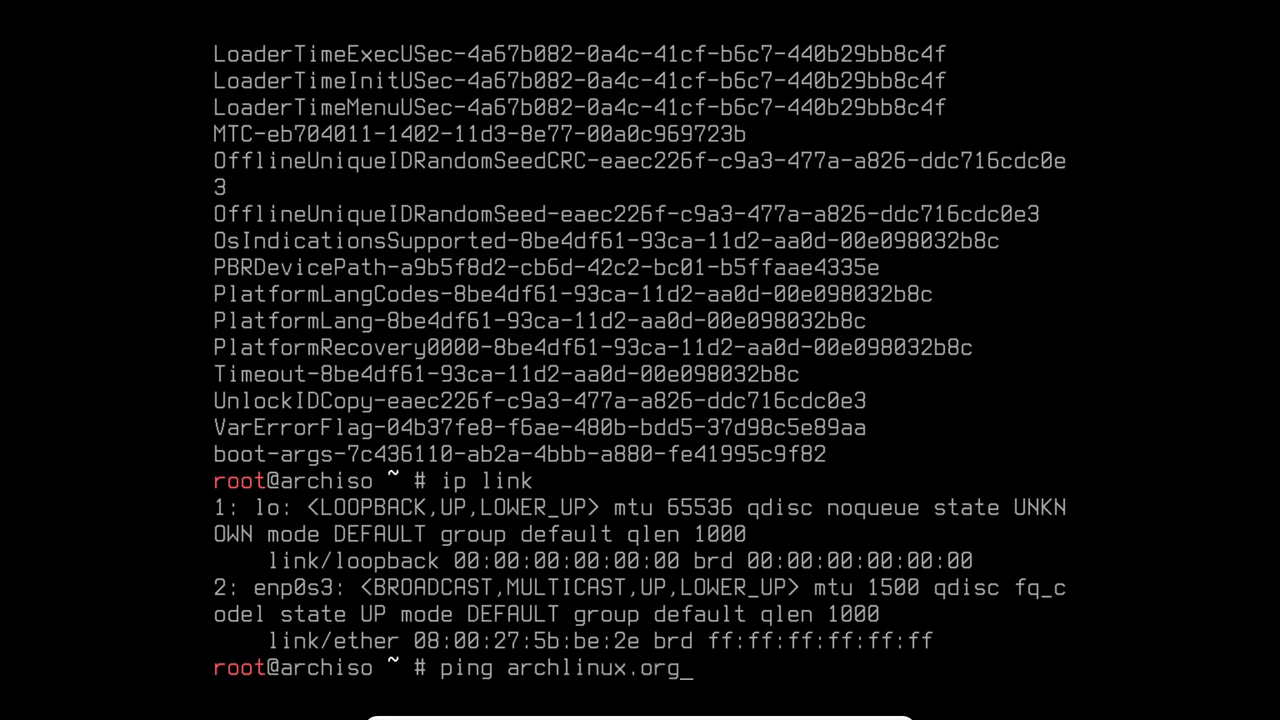
key(Return)
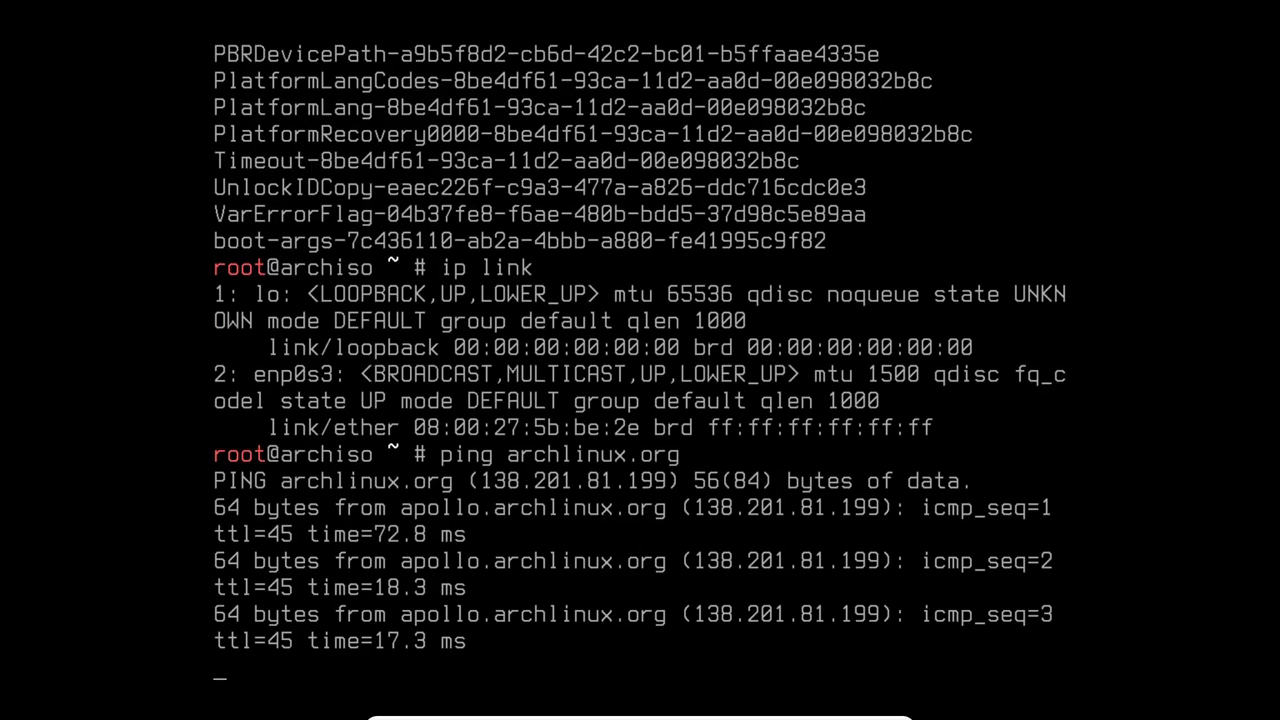
key(ctrl+c)
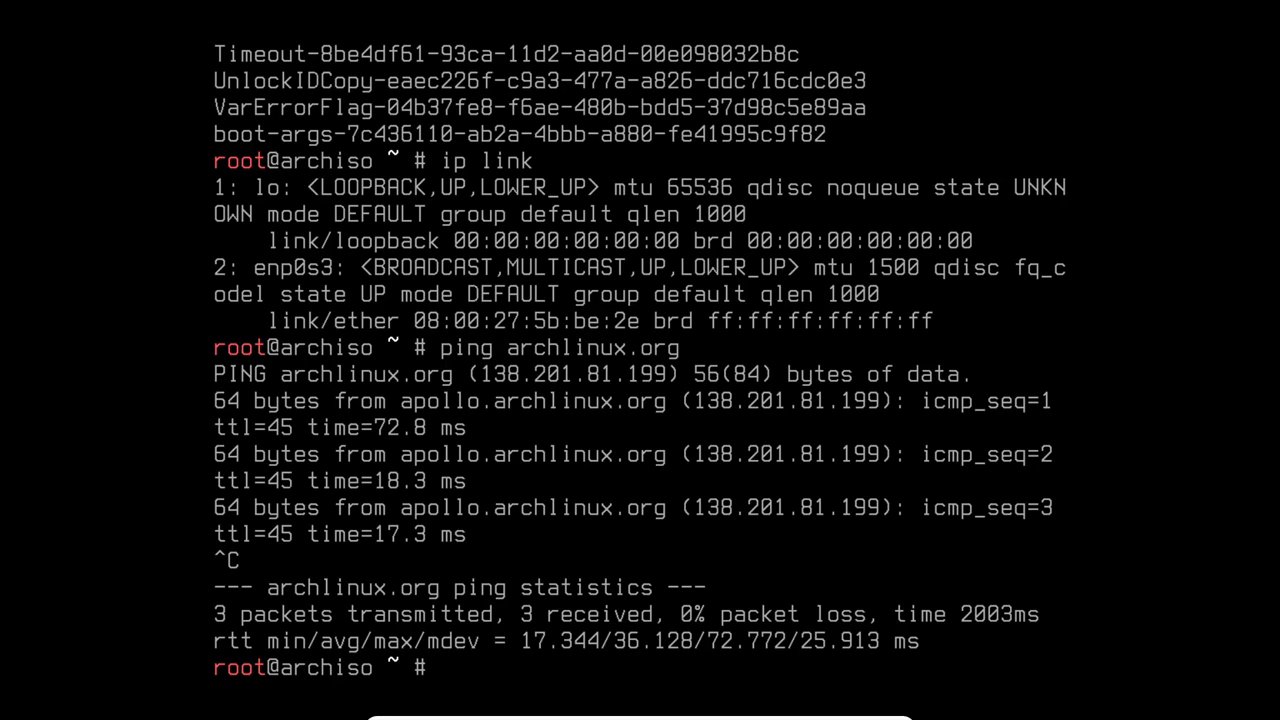
Step: Enable network time synchronization with timedatectl set-ntp true and check it with timedatectl status
text(timedatectl)
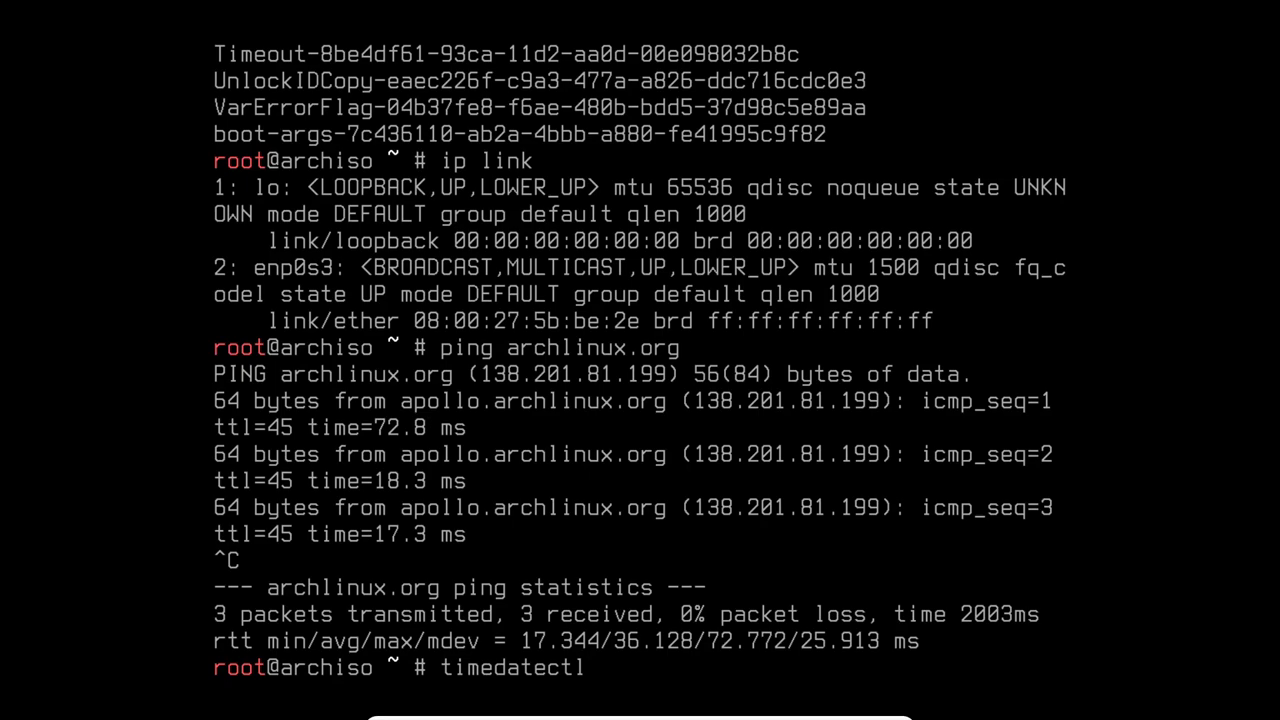
text( set-ntp true)
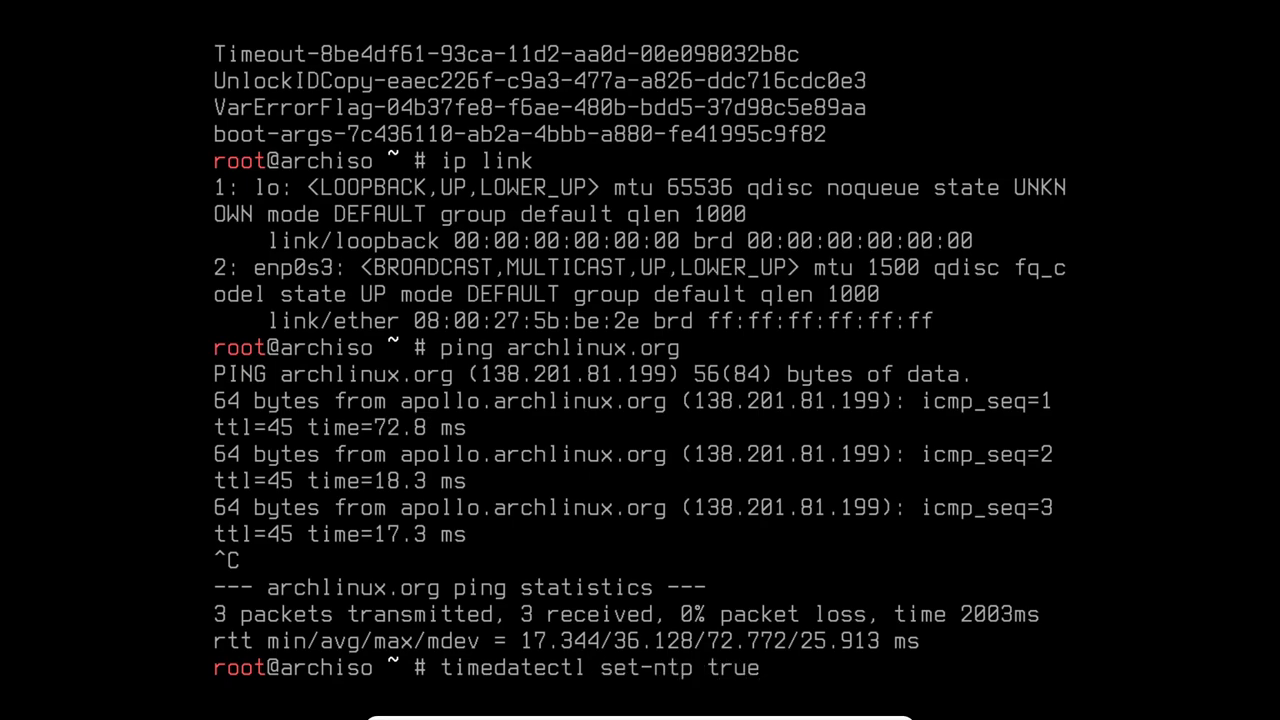
key(Return)
text(time)
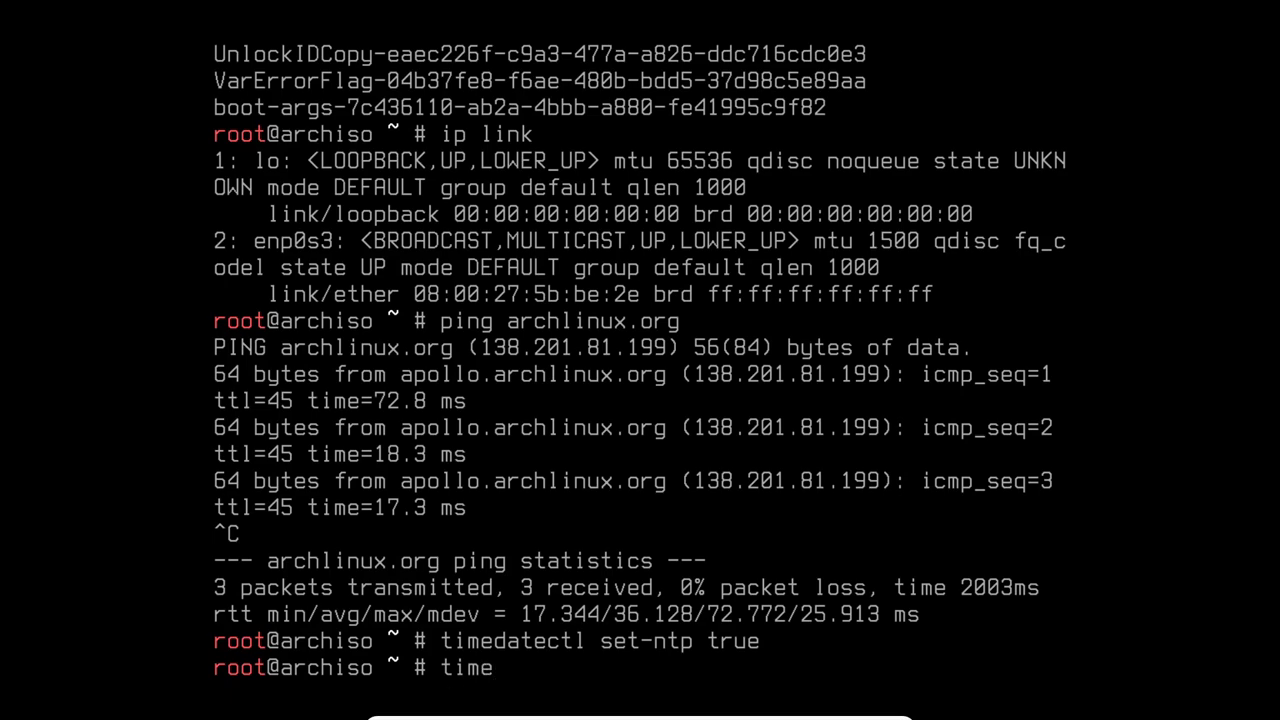
text(datectl status)
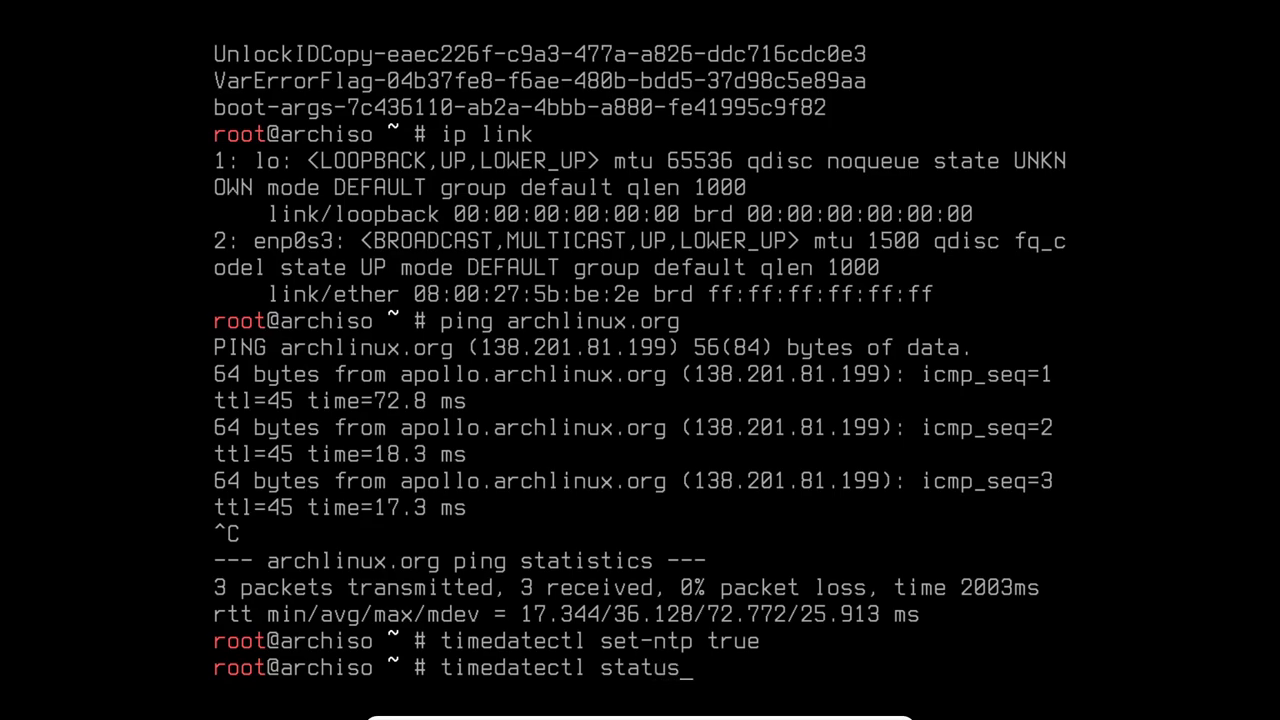
key(Return)
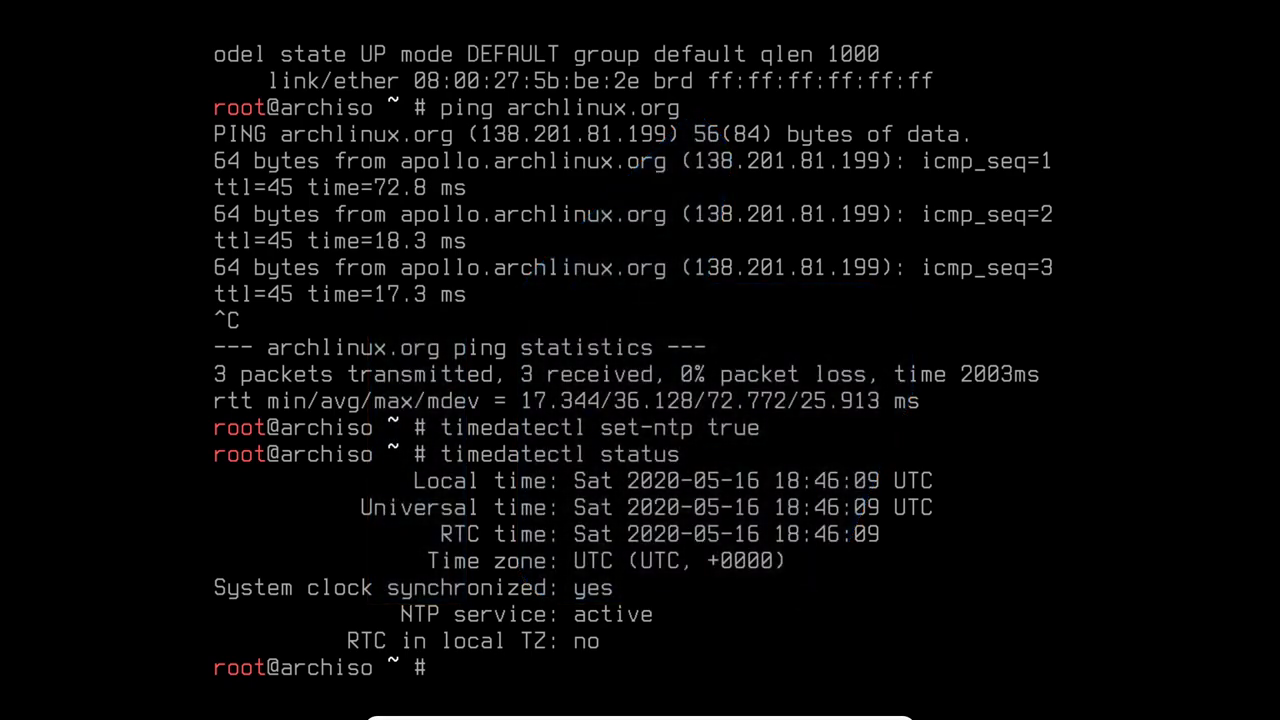
Step: Launch the cfdisk partitioning tool on the default disk
text(c)
key(BackSpace)
text(cfdisk)
key(Return)
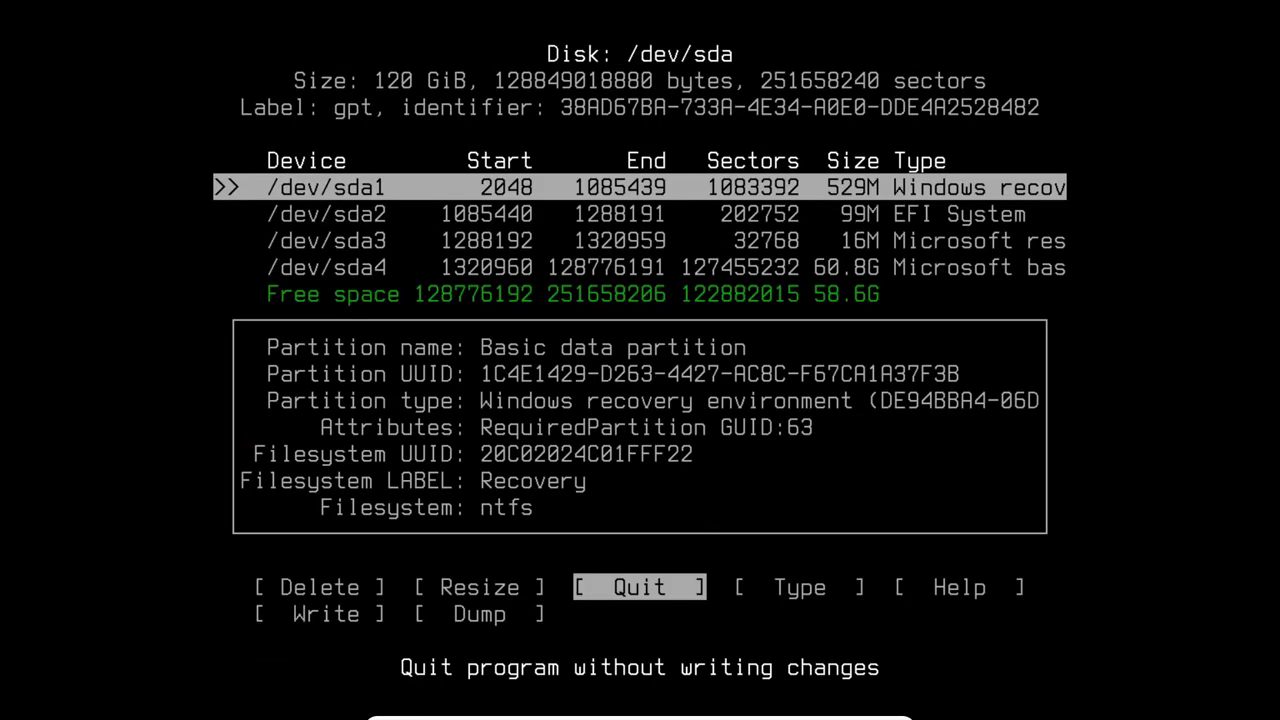
Step: Examine the existing Windows partitions /dev/sda1 to /dev/sda4 in the partition table
key(Down)
key(Down)
key(Down)
key(Up)
key(Up)
key(Up)
key(Down)
key(Down)
key(Down)
key(Up)
key(Up)
key(Up)
key(Down)
key(Down)
key(Down)
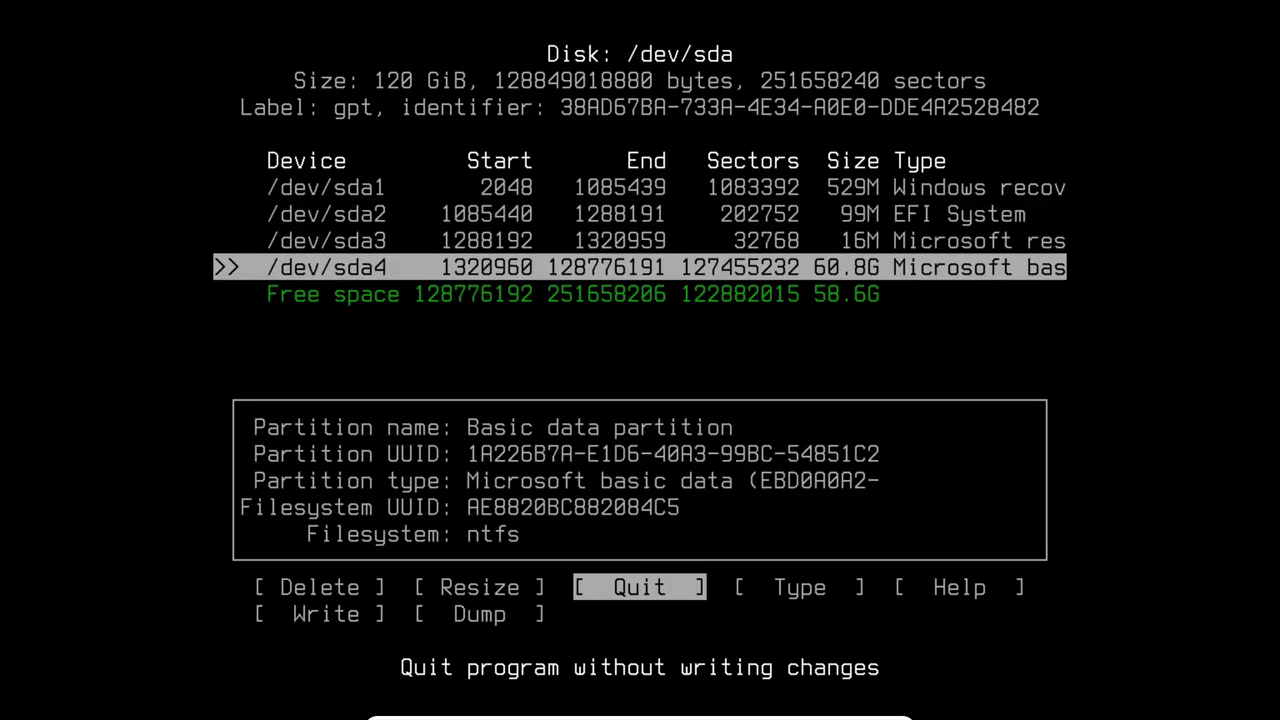
Step: Create a new 56G partition from the free space after /dev/sda4
key(Down)
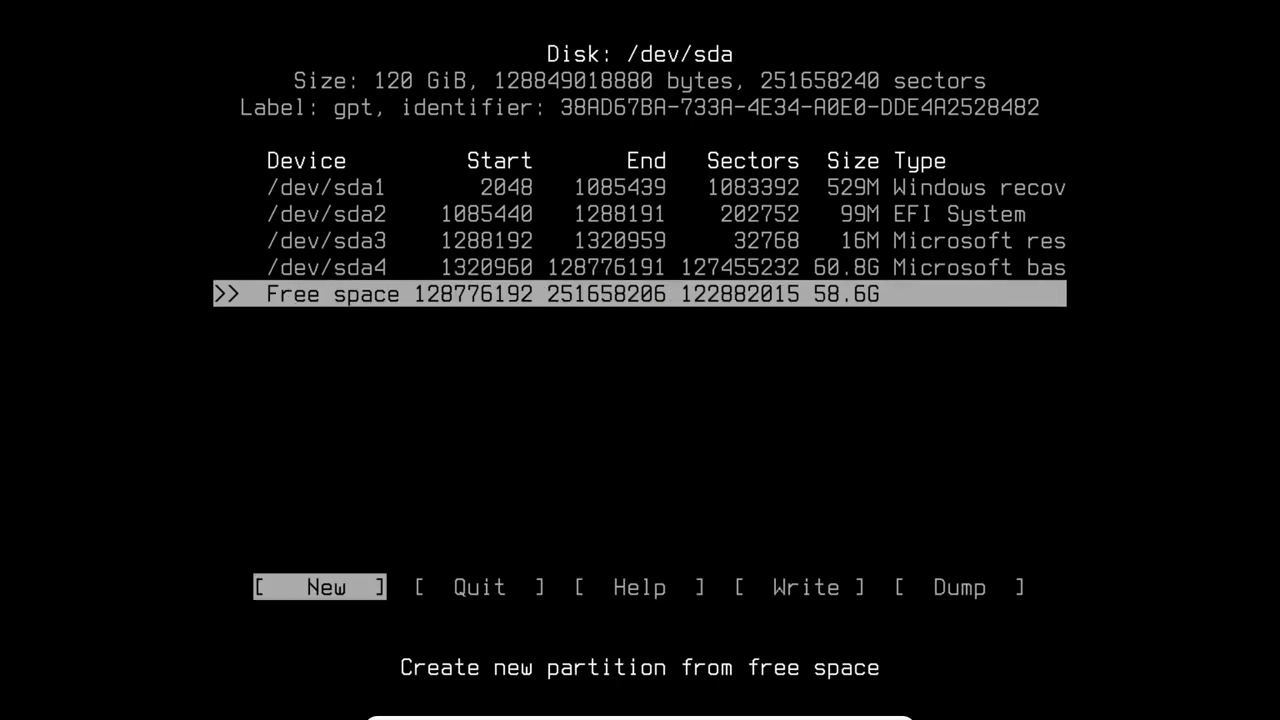
key(Return)
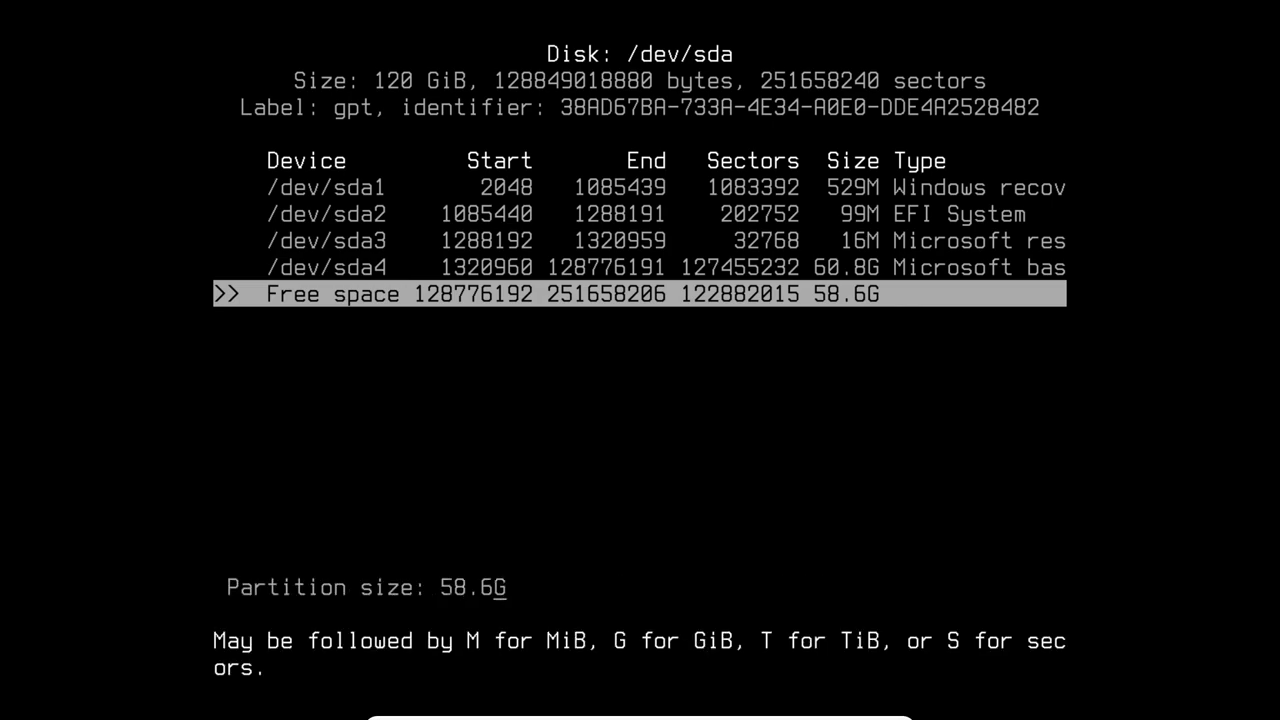
key(BackSpace)
key(BackSpace)
key(BackSpace)
key(BackSpace)
text(56)
key(Right)
key(Return)
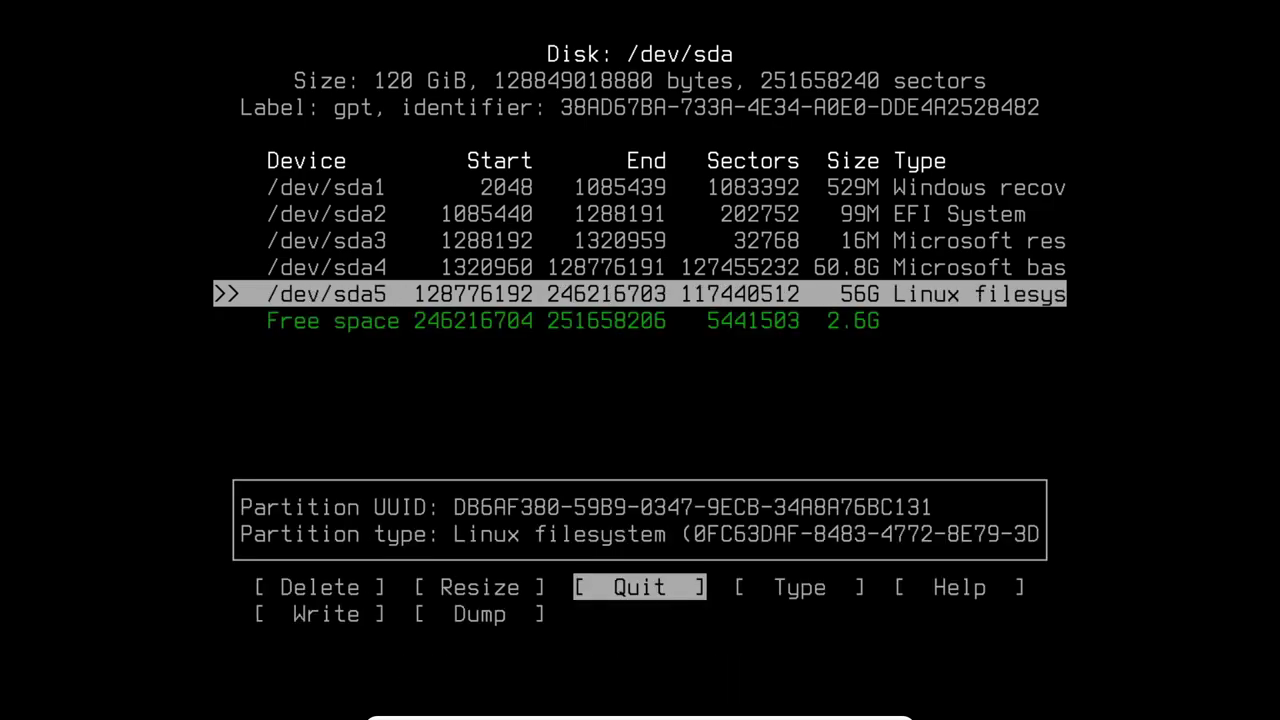
Step: Create another partition from all the remaining free space, accepting the offered size of 2.6G
key(Up)
key(Down)
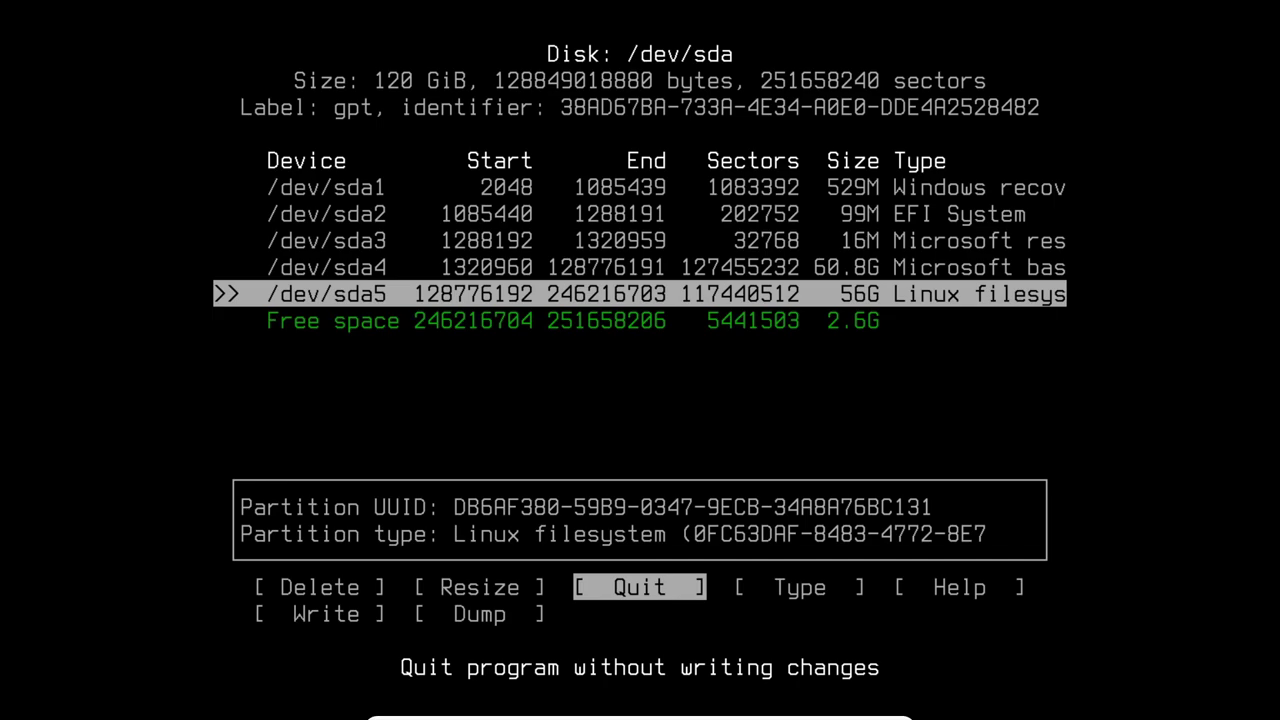
key(Down)
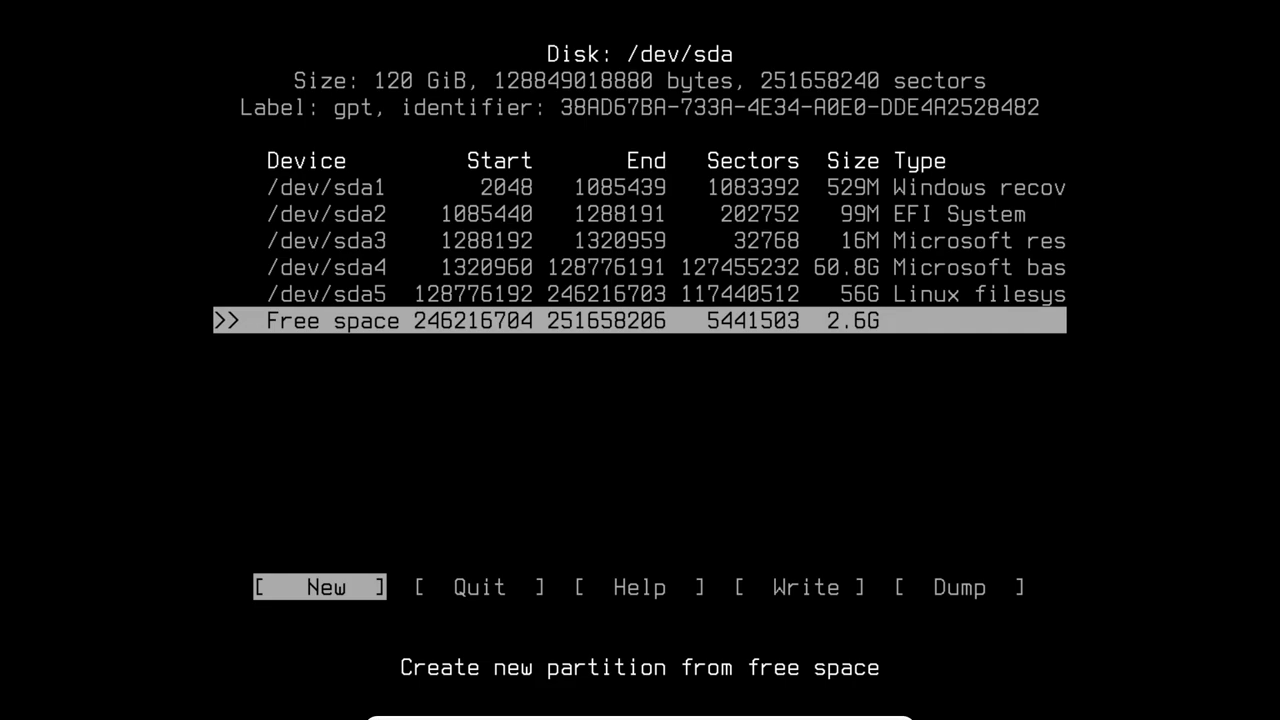
key(Return)
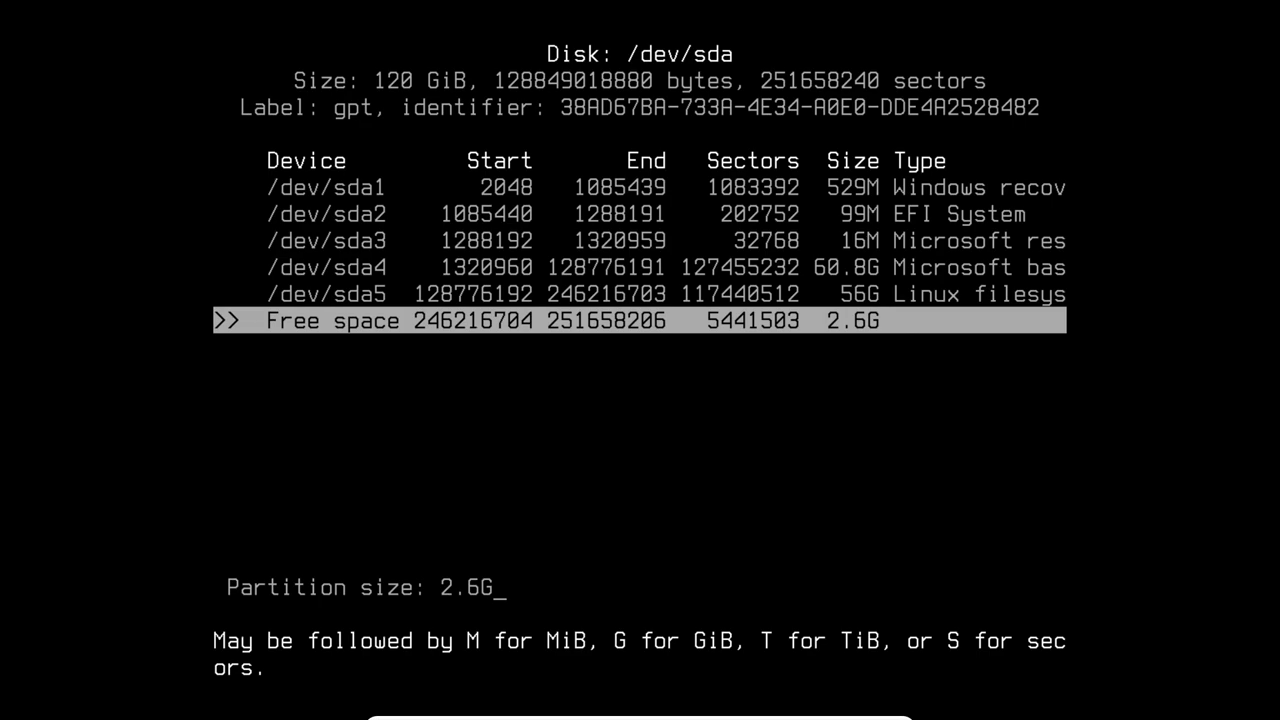
key(Return)
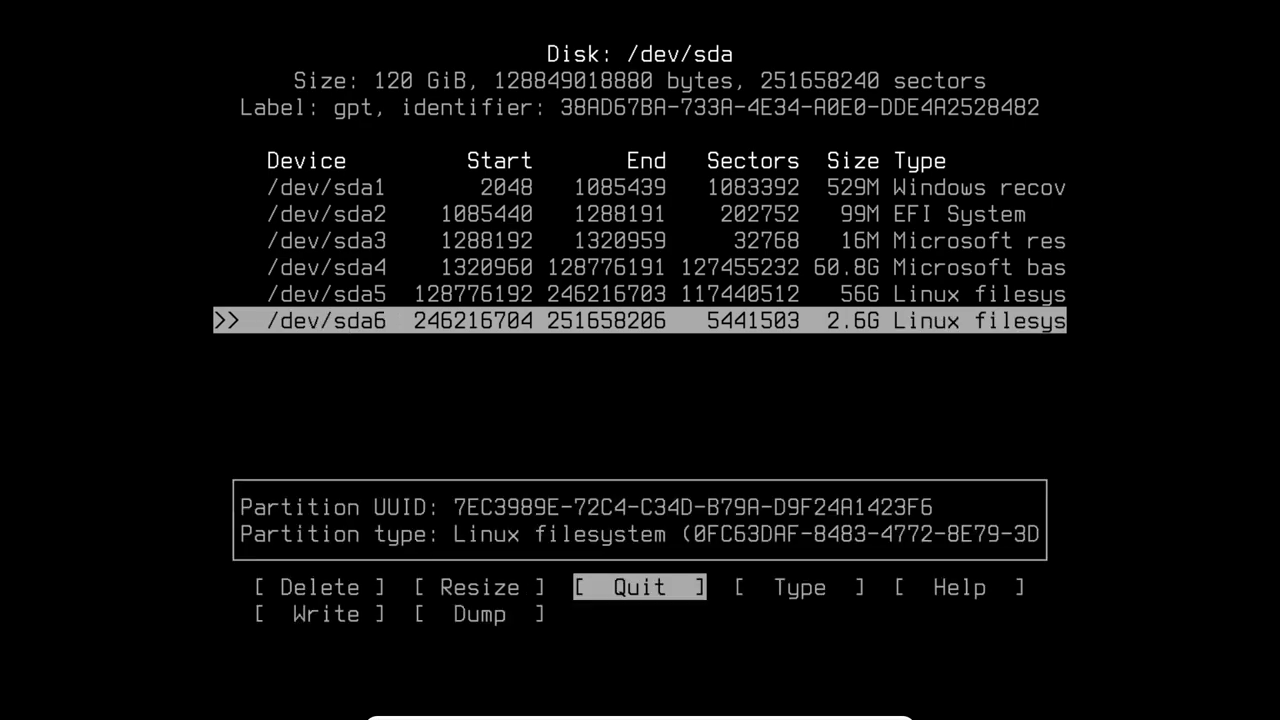
Step: Change the partition type of /dev/sda6 to Linux swap
key(Right)
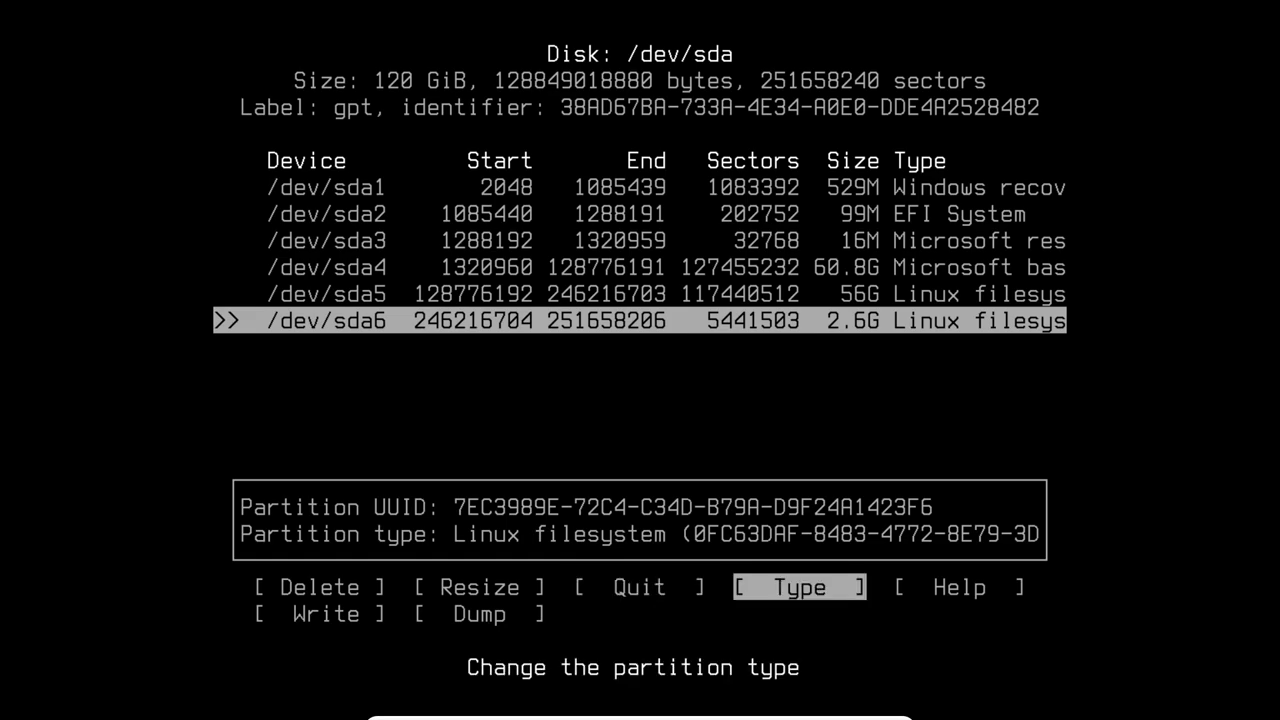
key(Return)
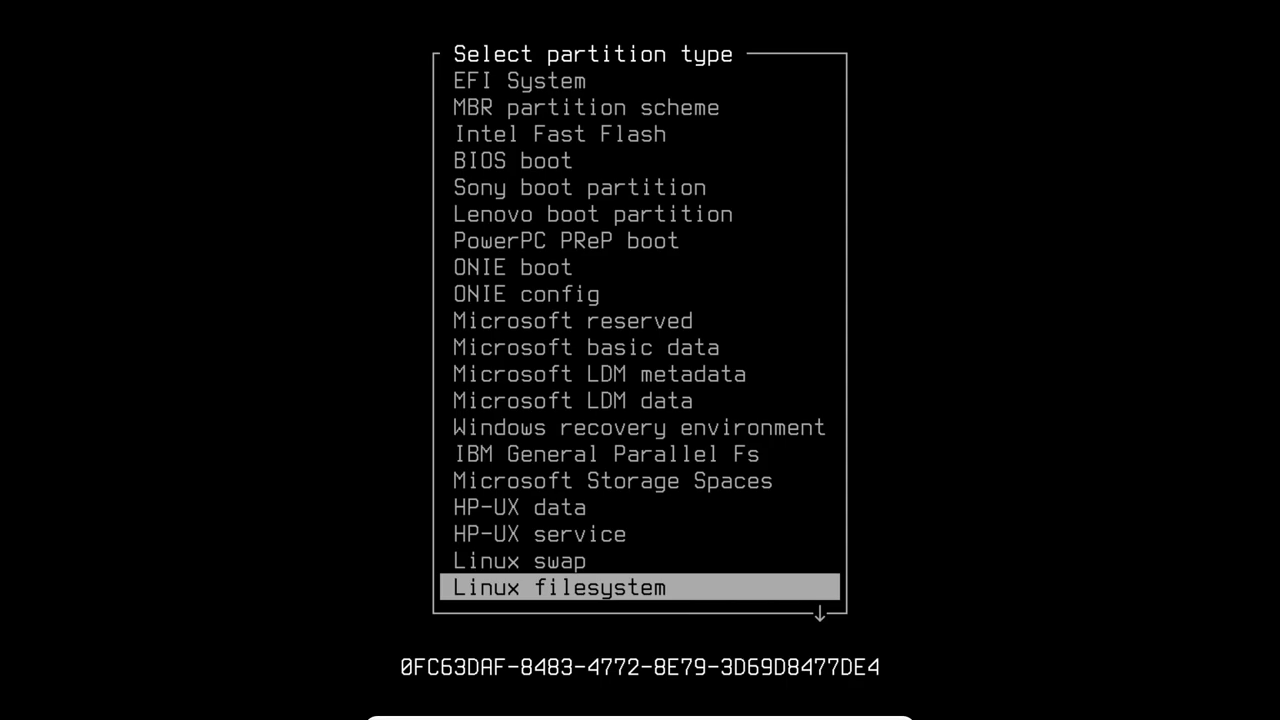
key(Up)
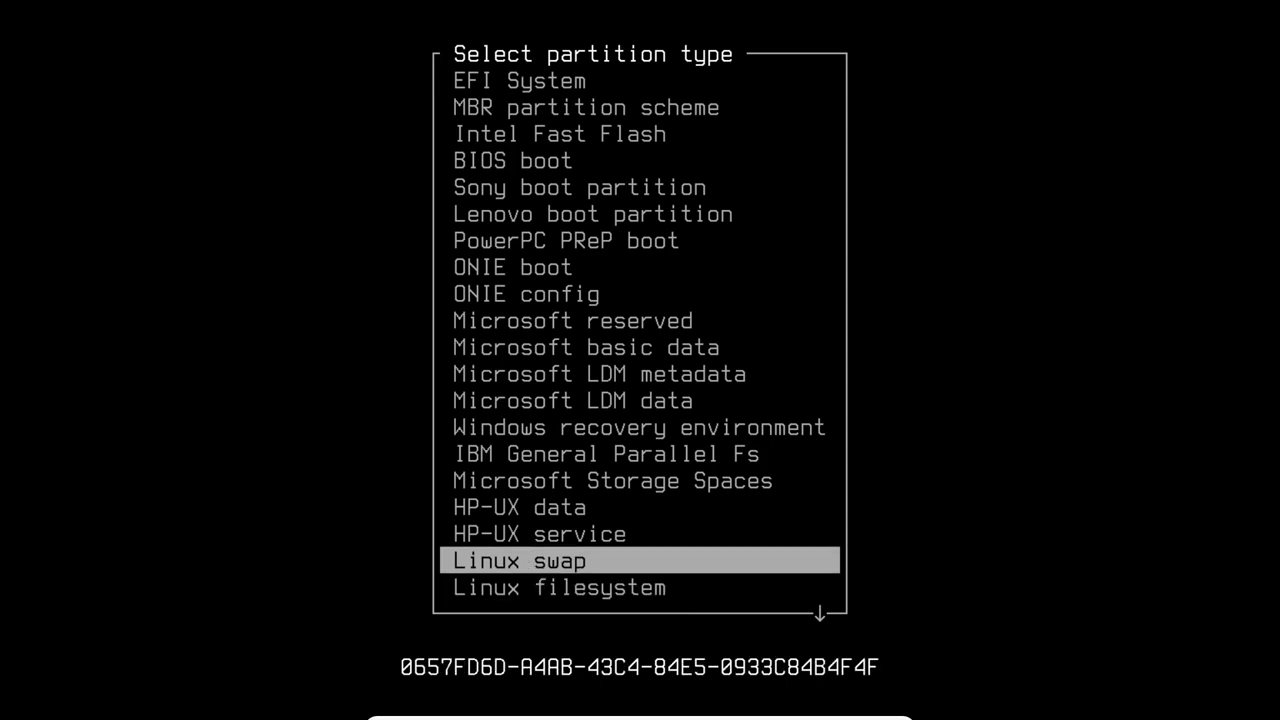
key(Return)
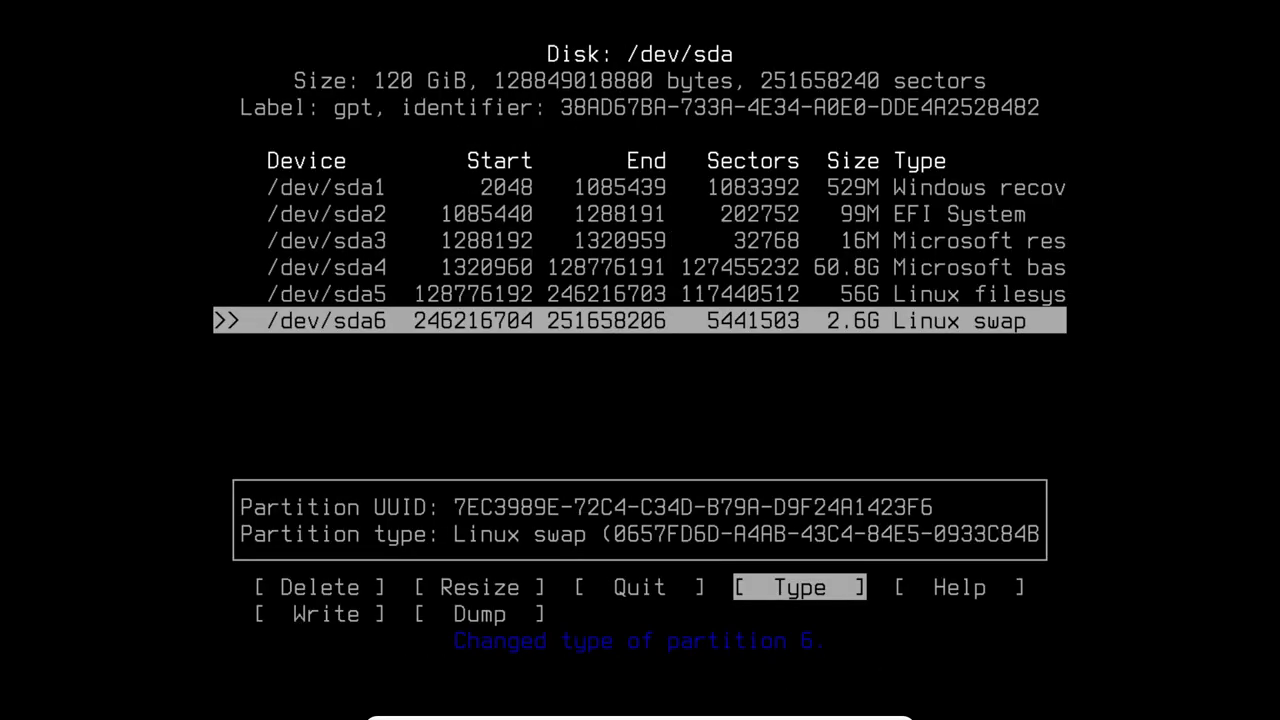
Step: Review the two new Linux partitions and write the partition table to disk, confirming with yes
key(Up)
key(Down)
key(Up)
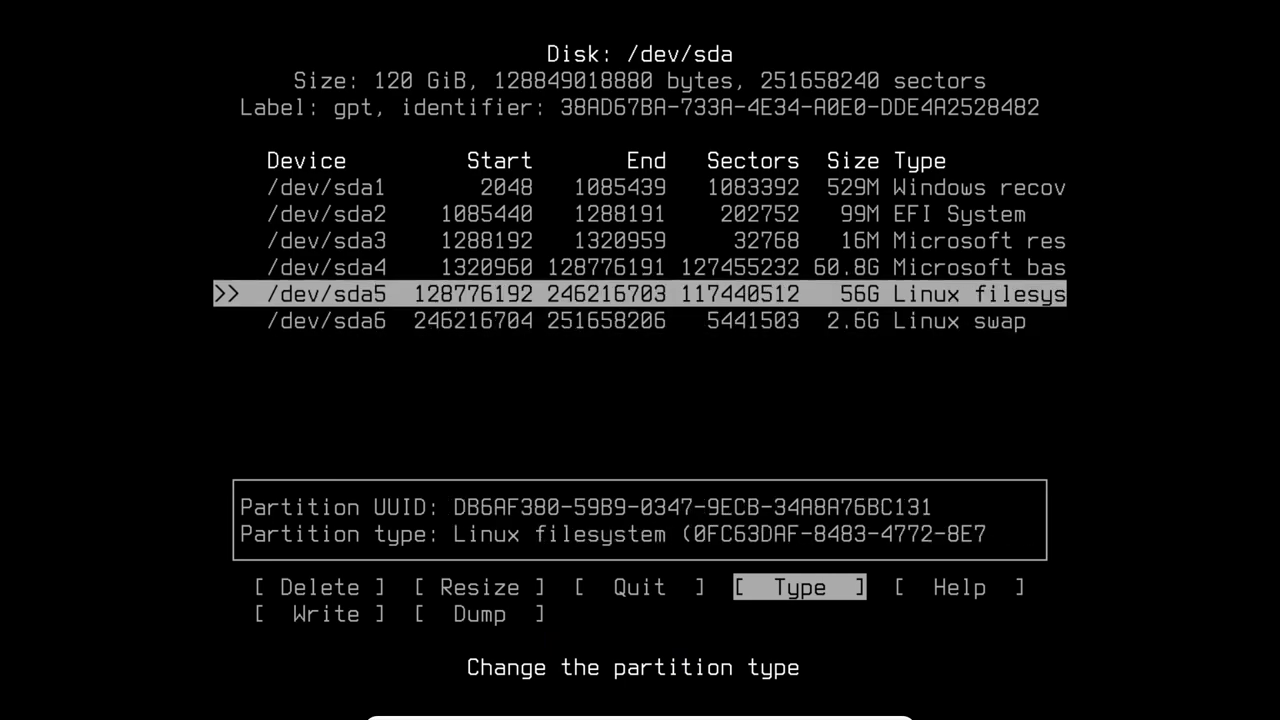
key(Down)
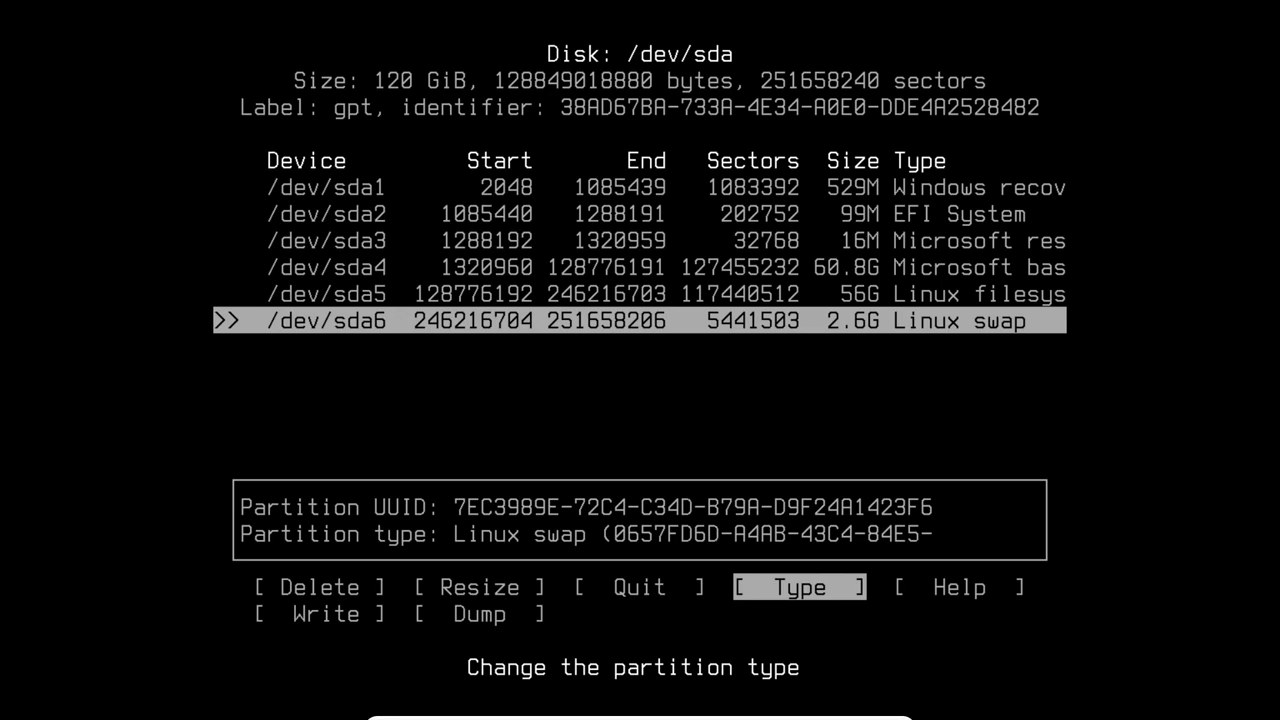
key(Right)
key(Right)
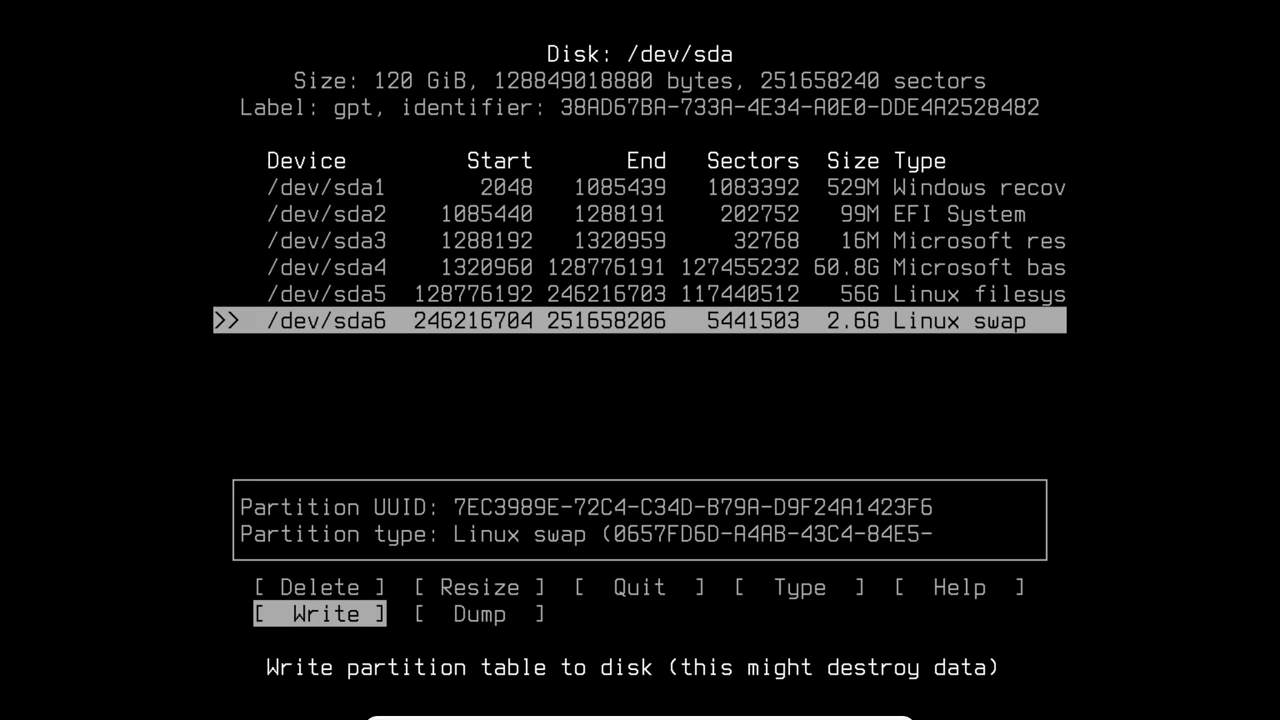
key(Return)
text(yes)
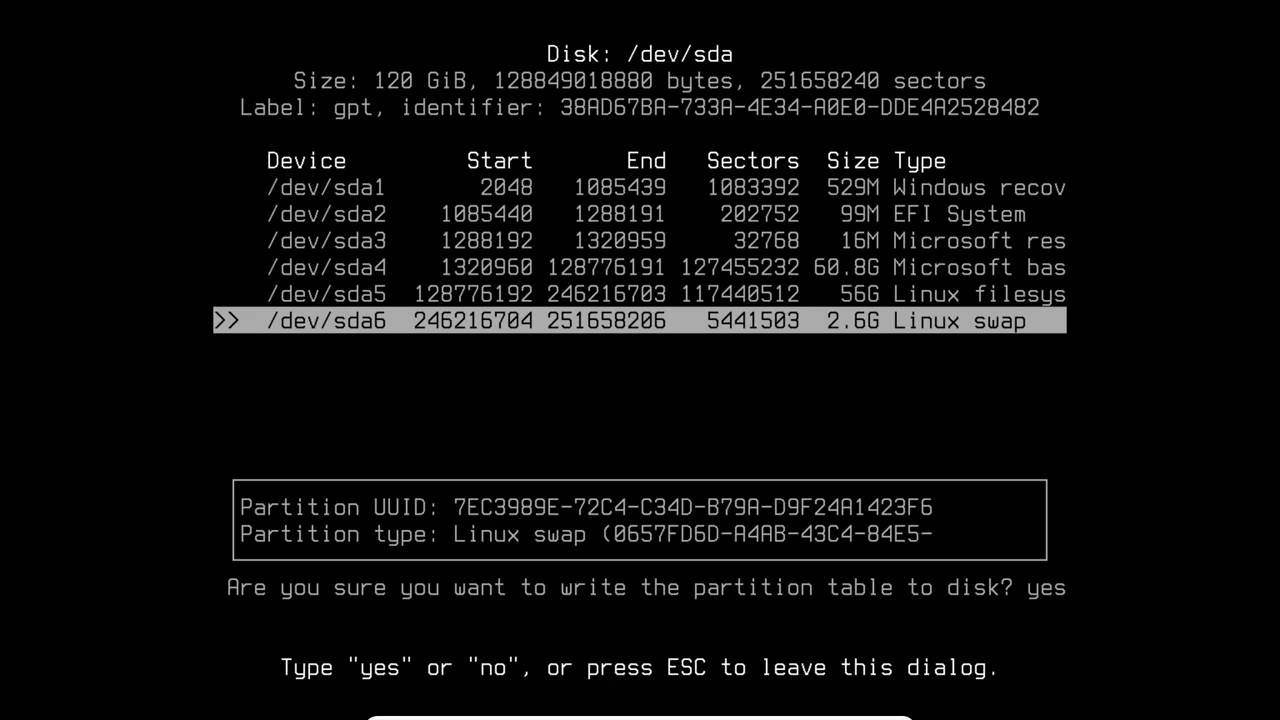
key(Return)
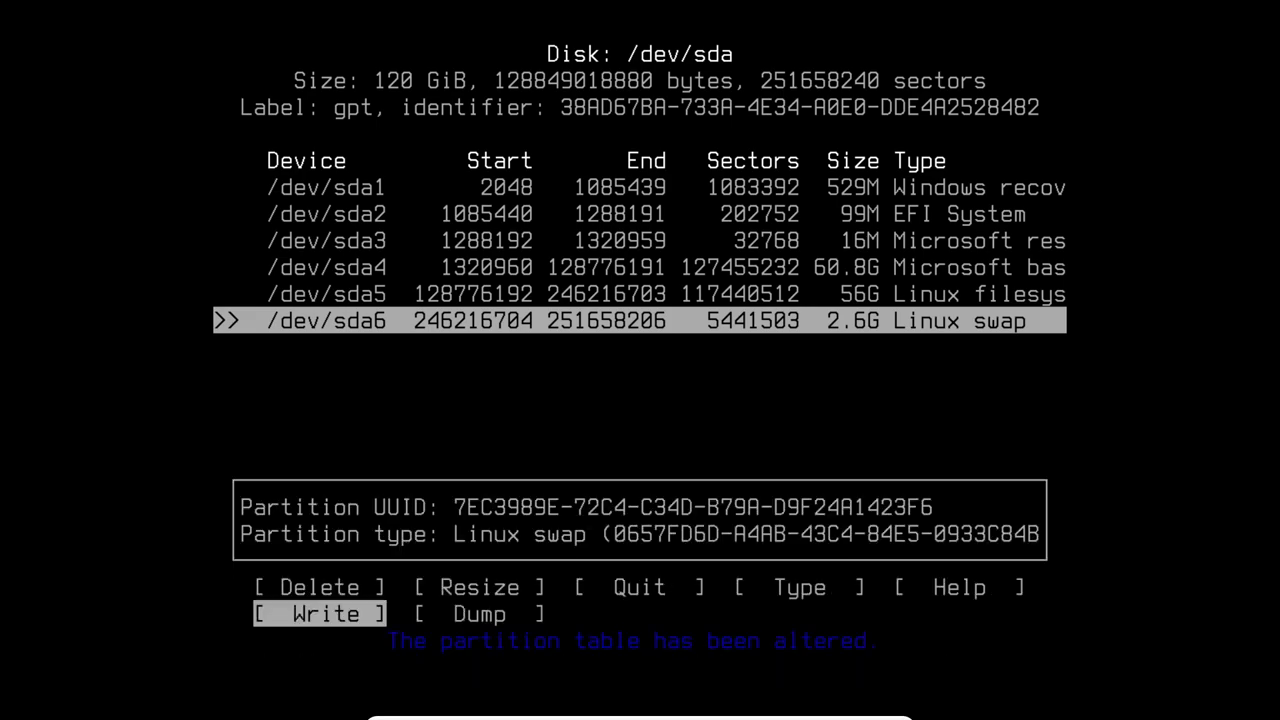
Step: Quit the partitioning tool and format /dev/sda5 with an ext4 filesystem
key(Left)
key(Left)
key(Left)
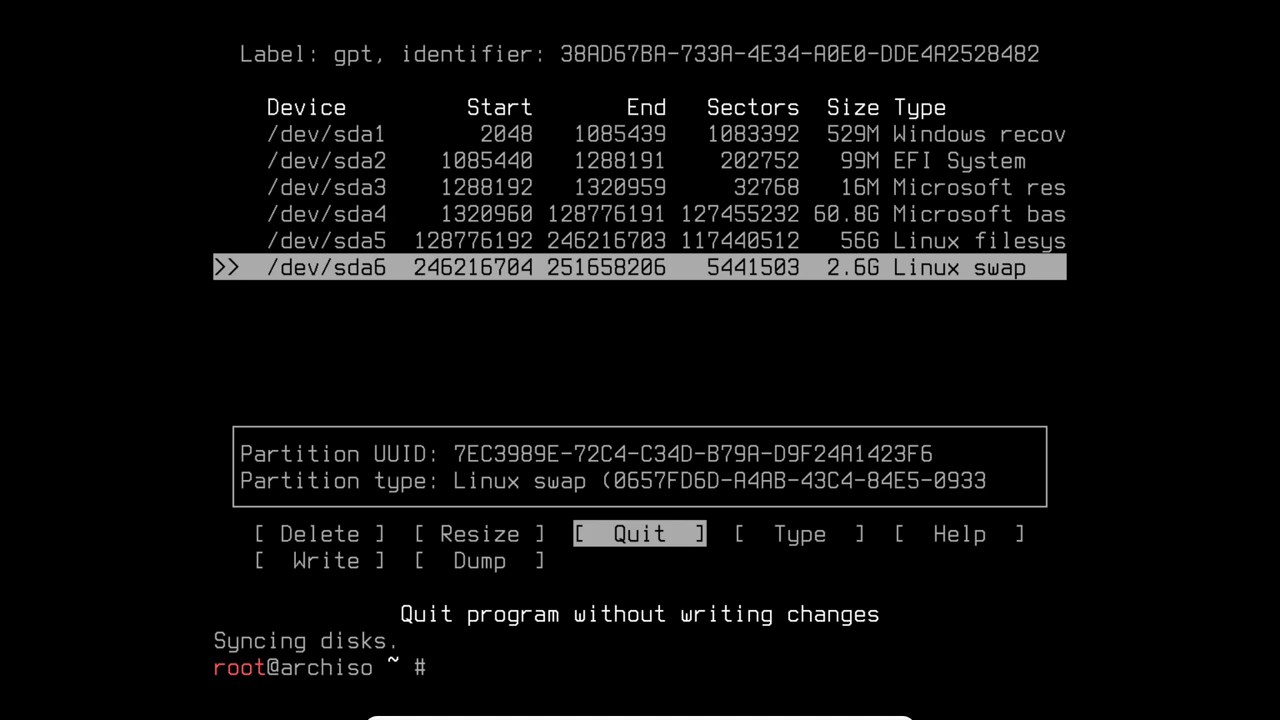
text(mkfs.ext4)
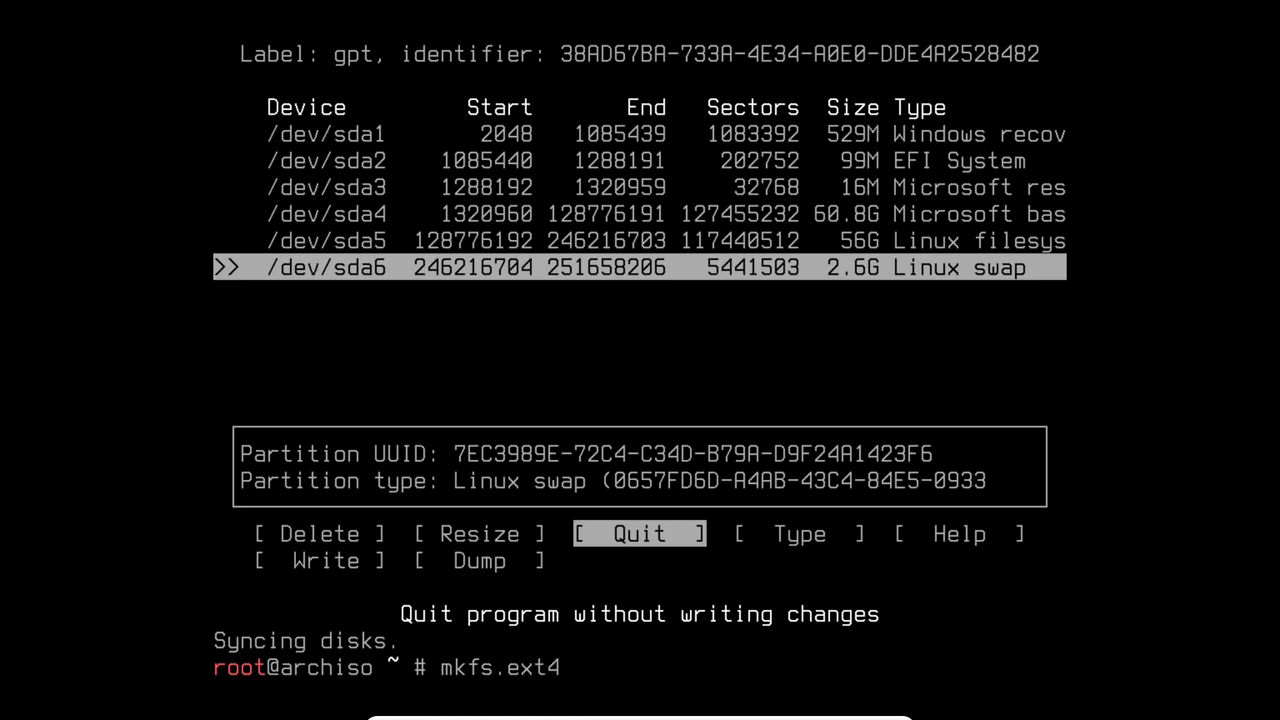
text( /dev/sda5)
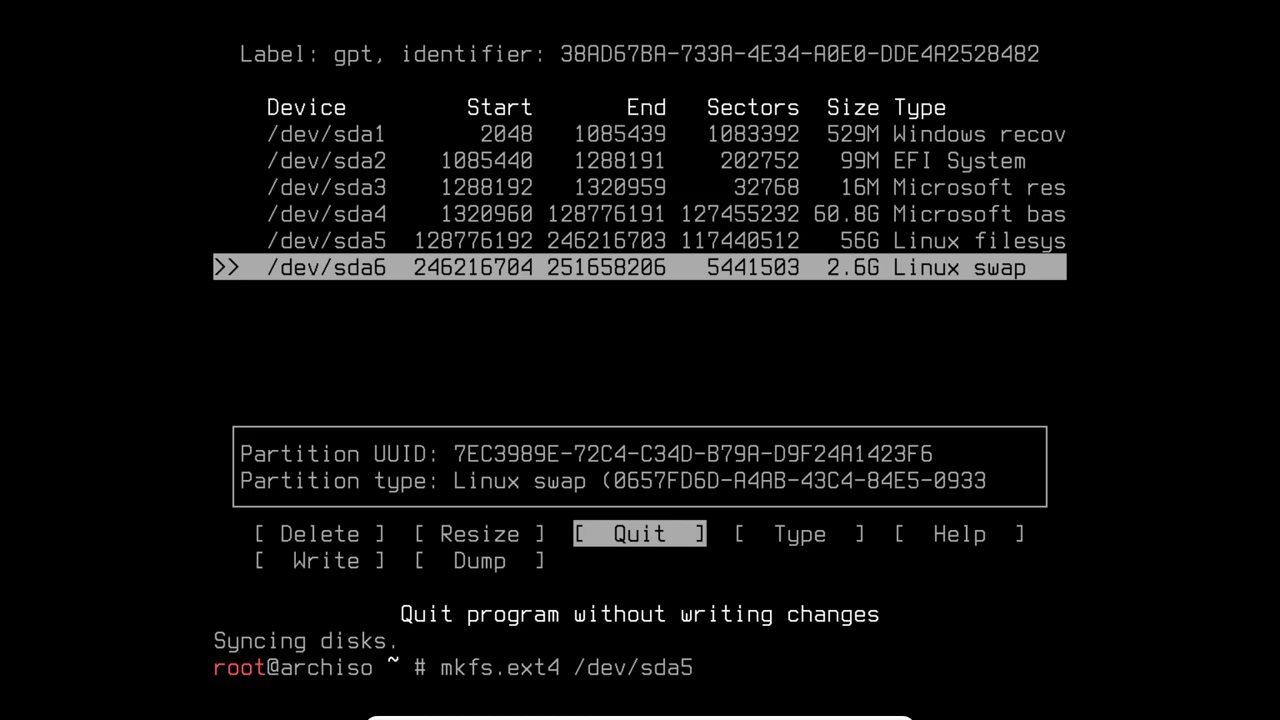
key(Return)
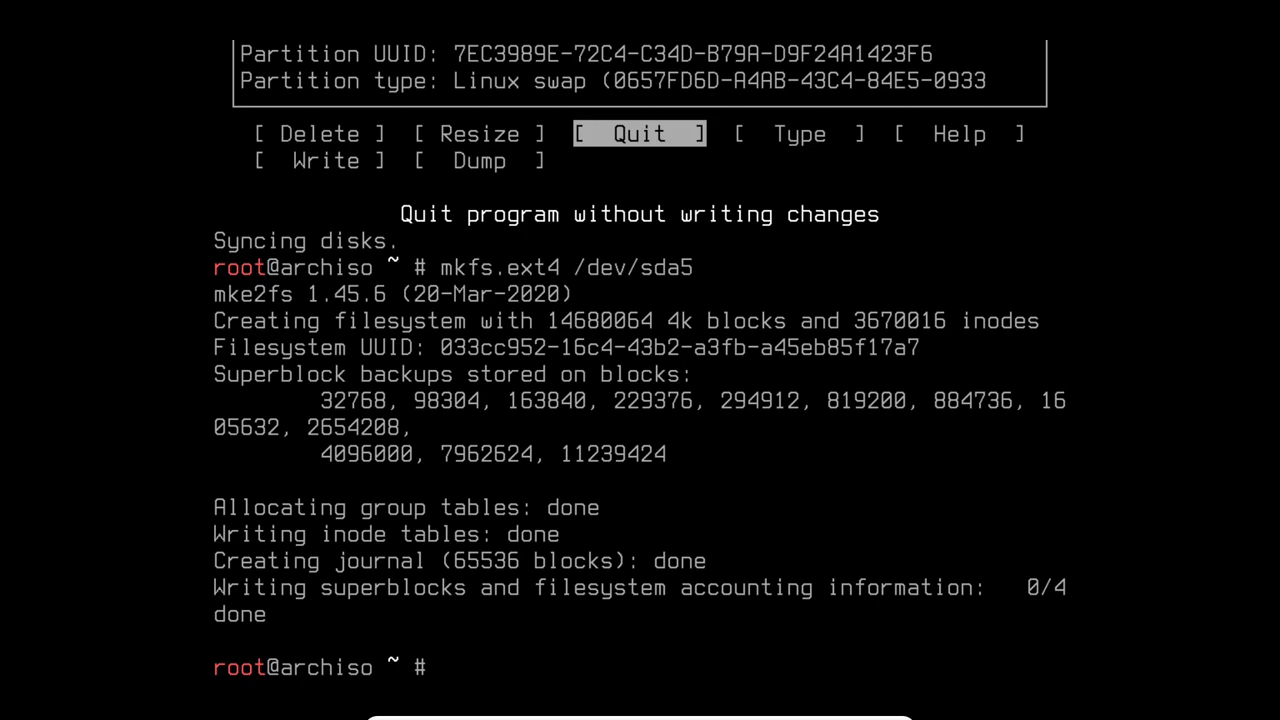
Step: Set up /dev/sda6 as swap space with mkswap and enable it with swapon
text(mkswap /dev/sda6)
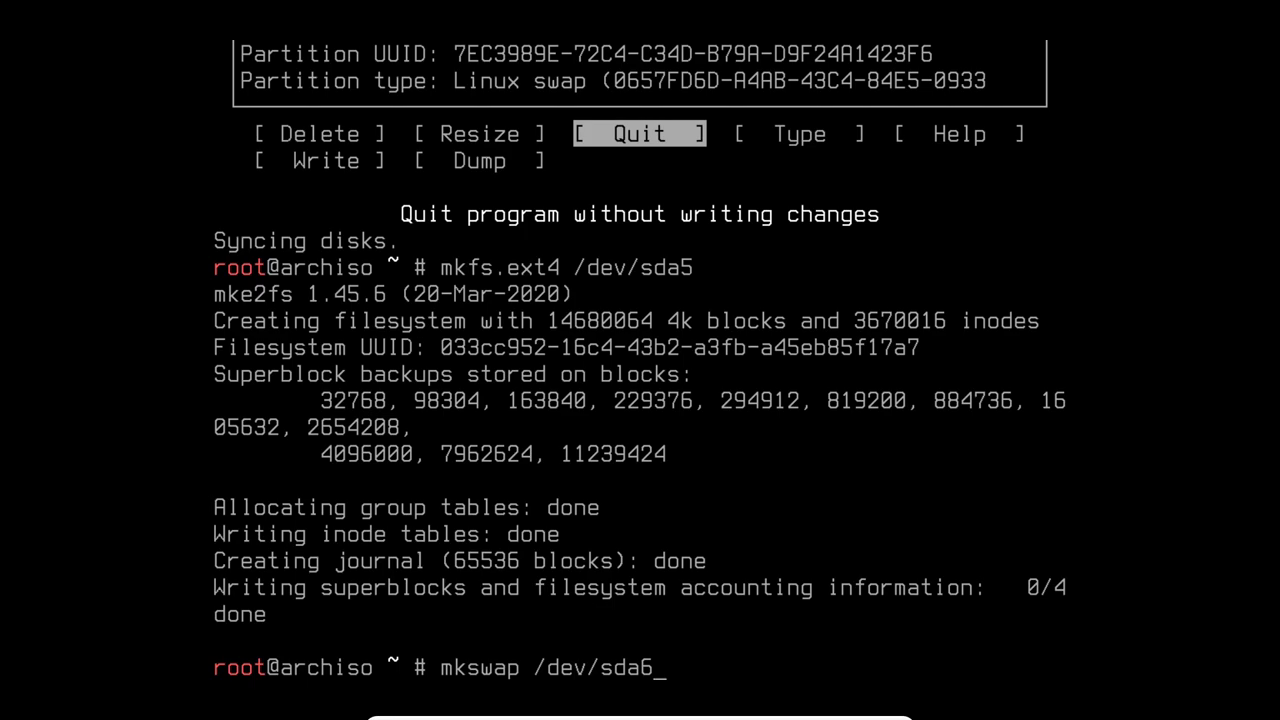
key(Return)
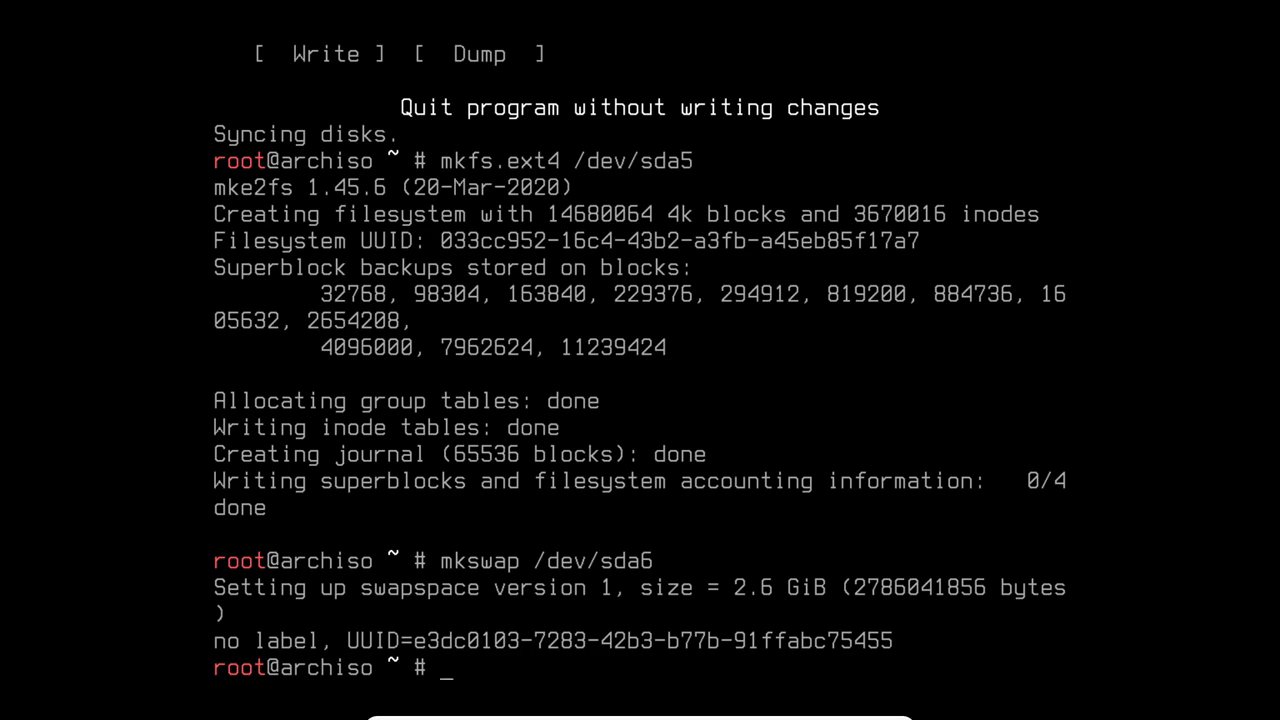
text(swapon /dev/sda6)
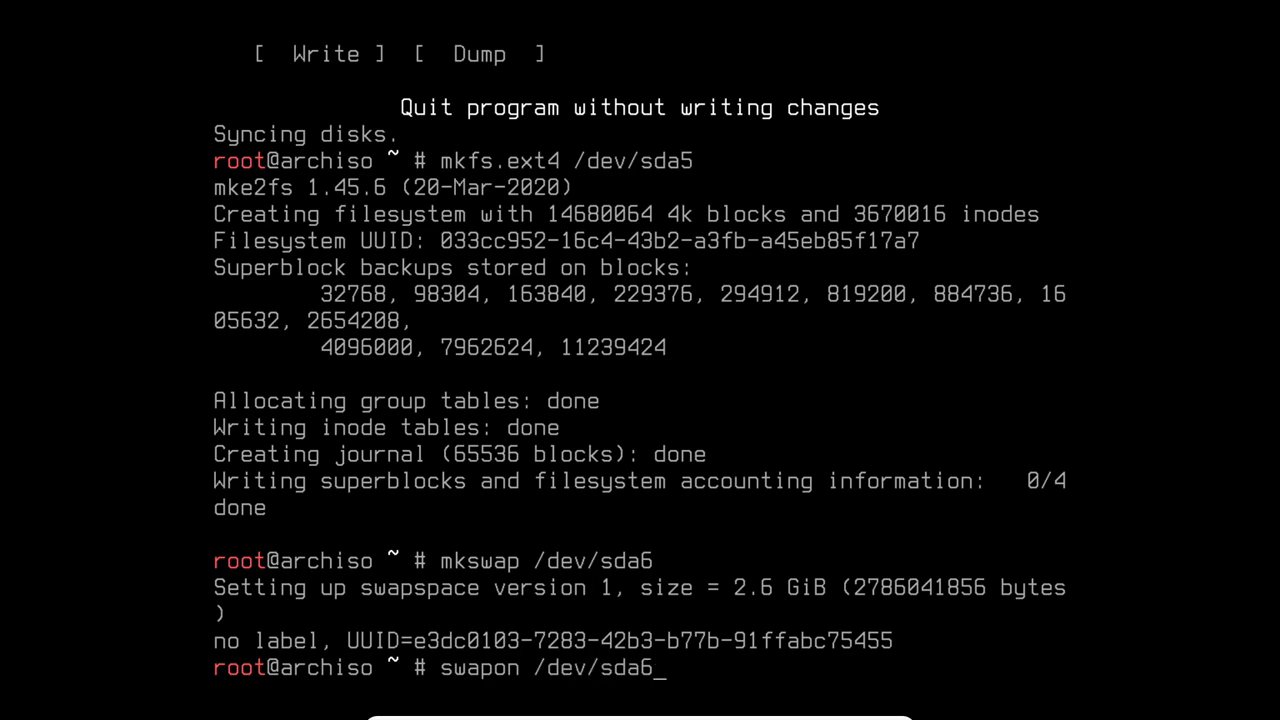
key(Return)
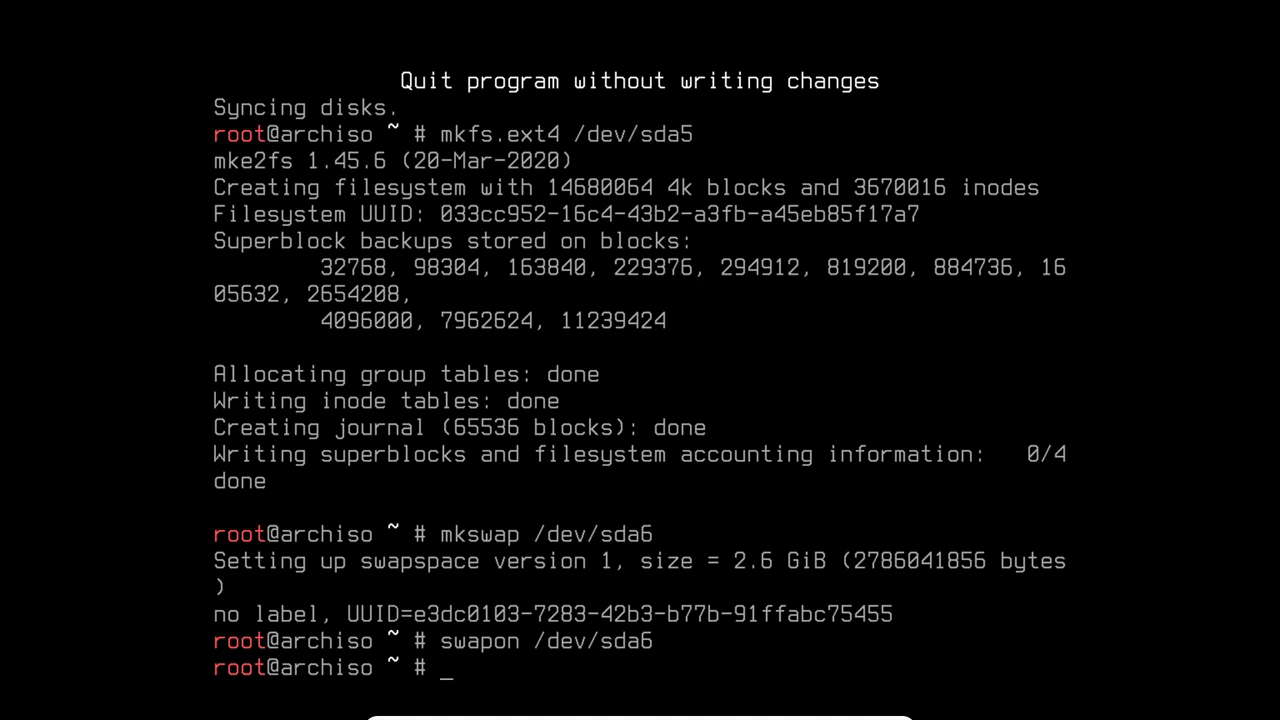
Step: Mount the Linux root partition /dev/sda5 at /mnt
text(mount /dev/sda5)
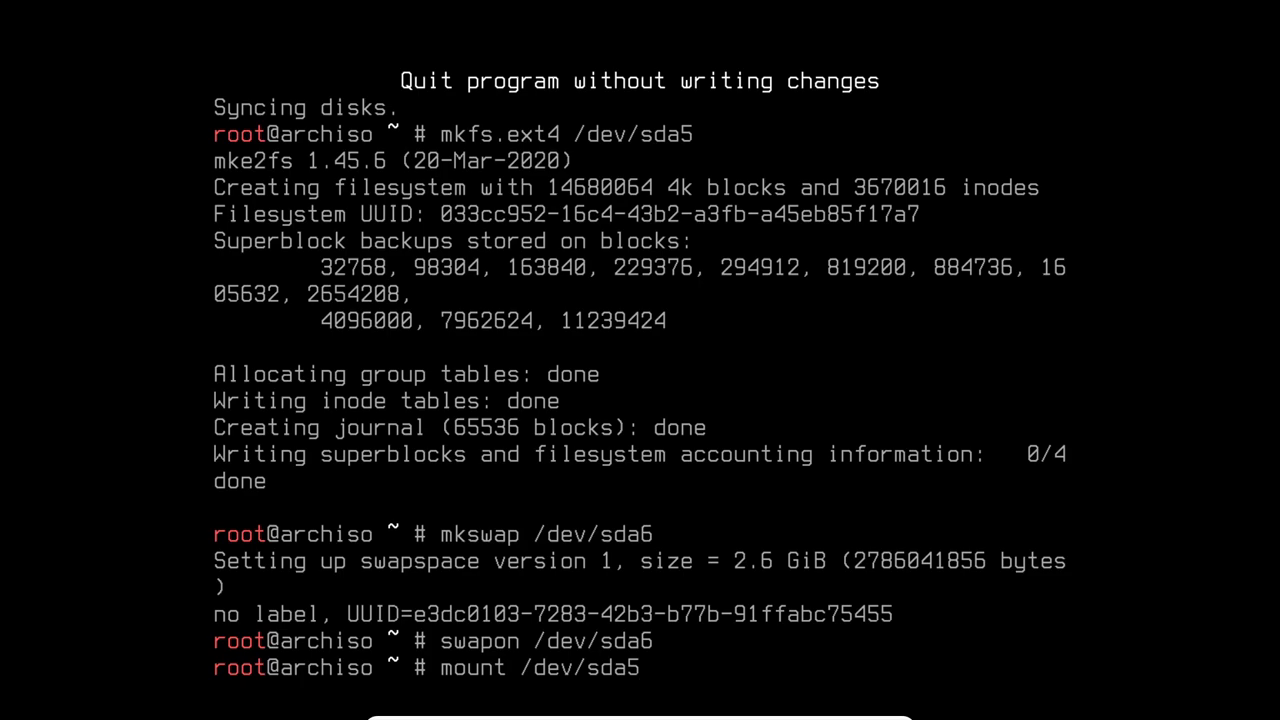
text( /mnt)
key(Return)
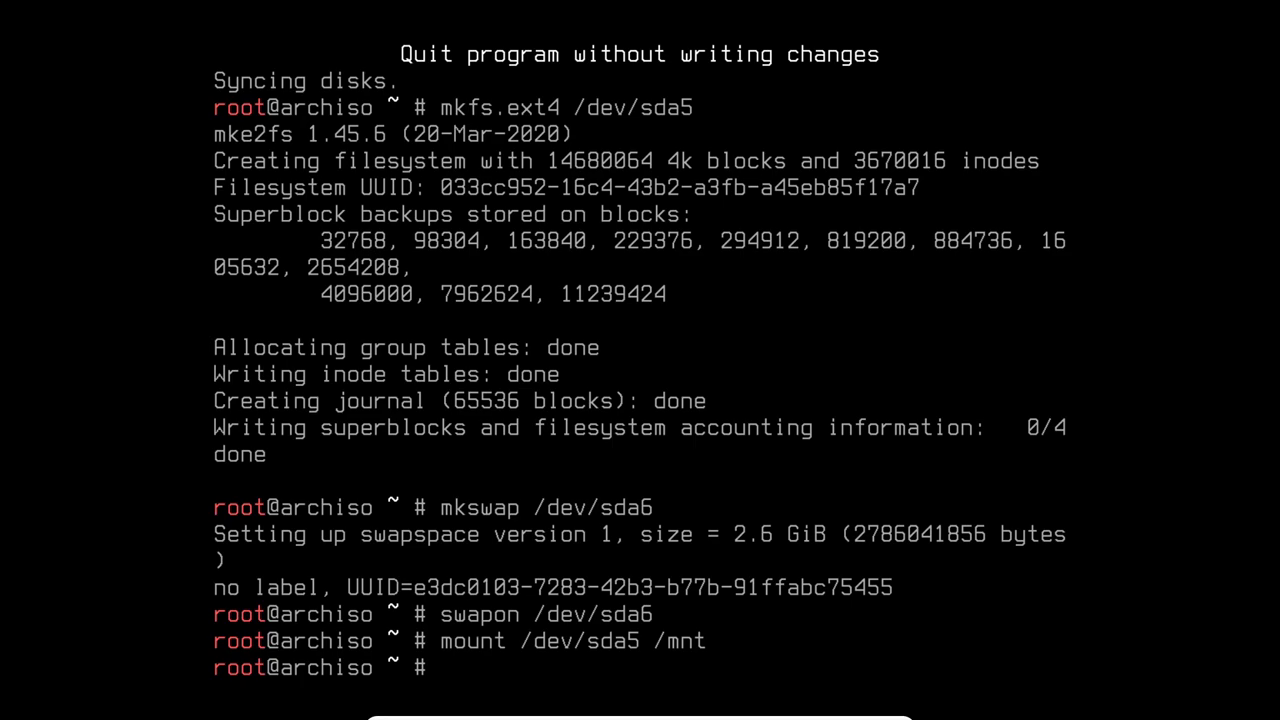
Step: Look up the EFI system partition in cfdisk and mount /dev/sda2 on a newly created /mnt/efi directory
text(cfdisk)
key(Return)
key(Down)
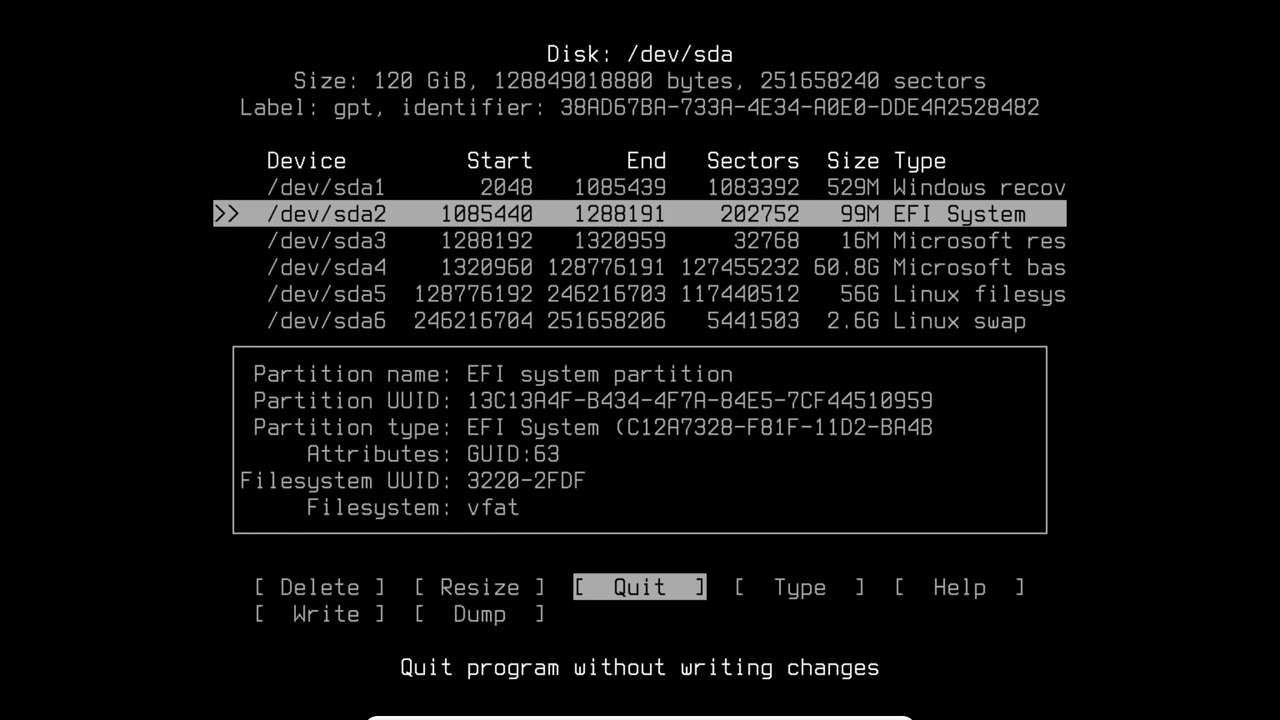
key(Return)
text(mkdir /mnt/ed)
key(BackSpace)
text(f)
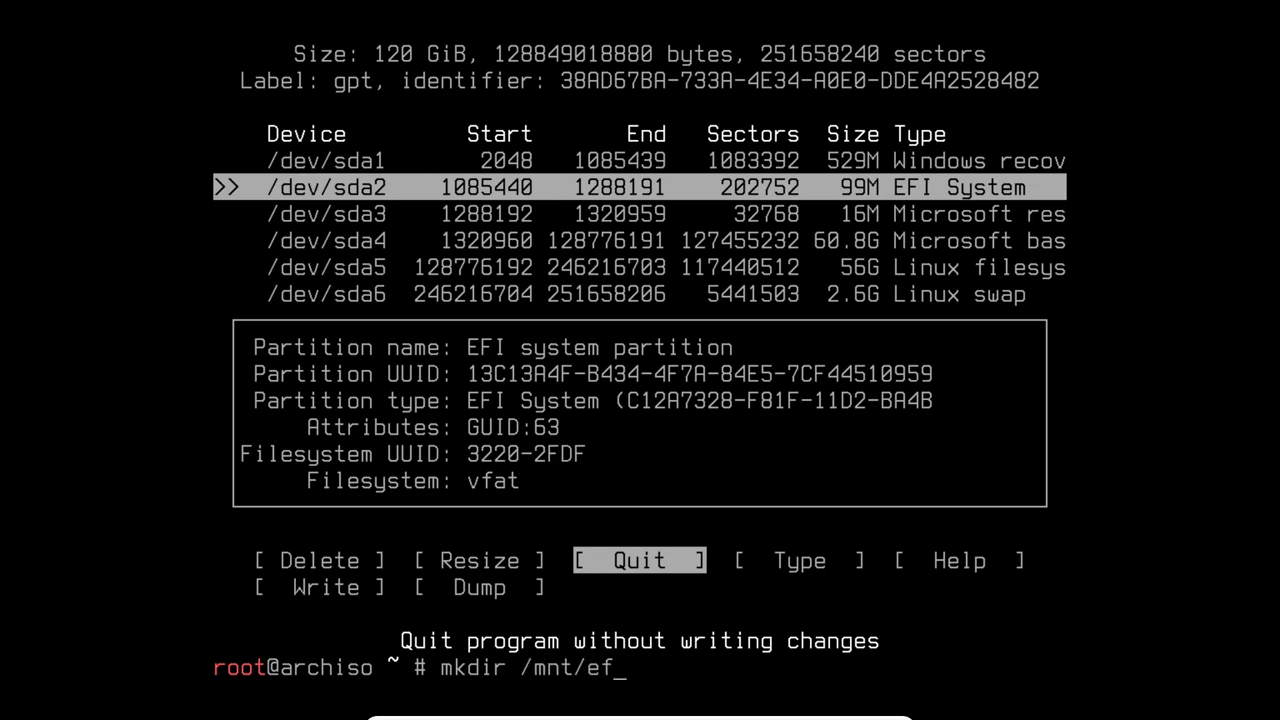
text(i)
key(Return)
text(mount /dev/sda2)
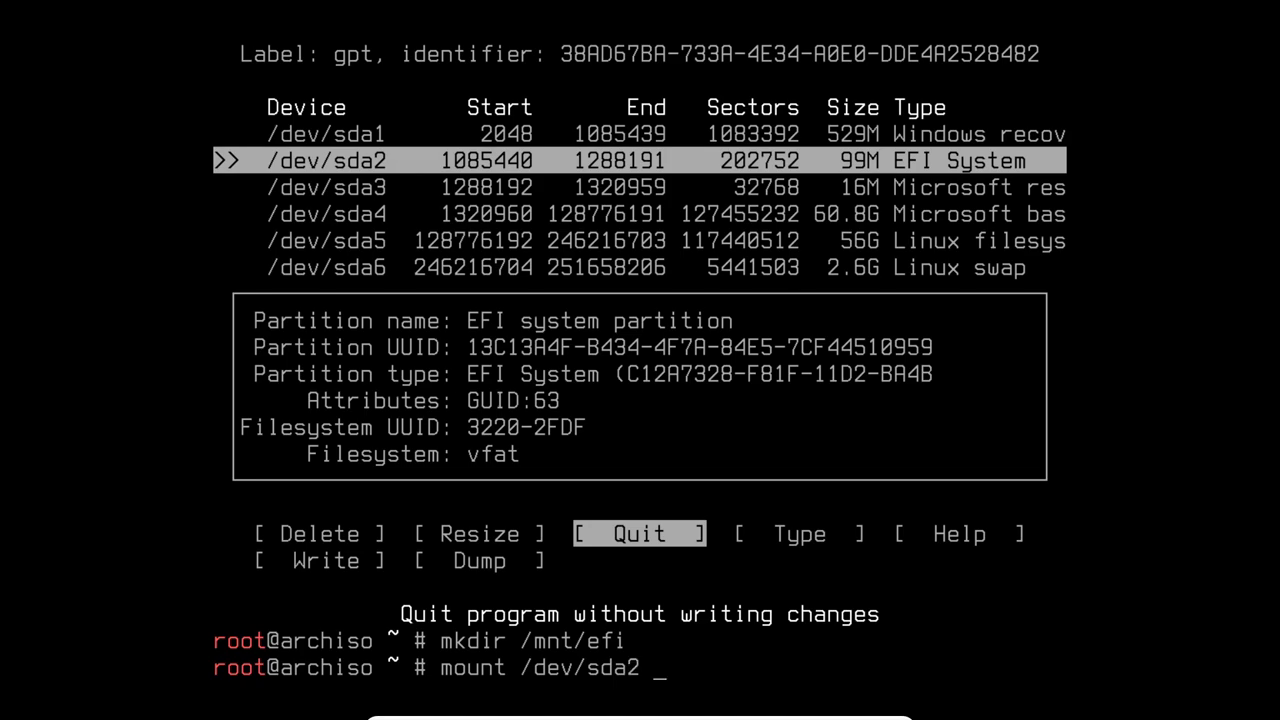
text( /mnt/efi)
key(Return)
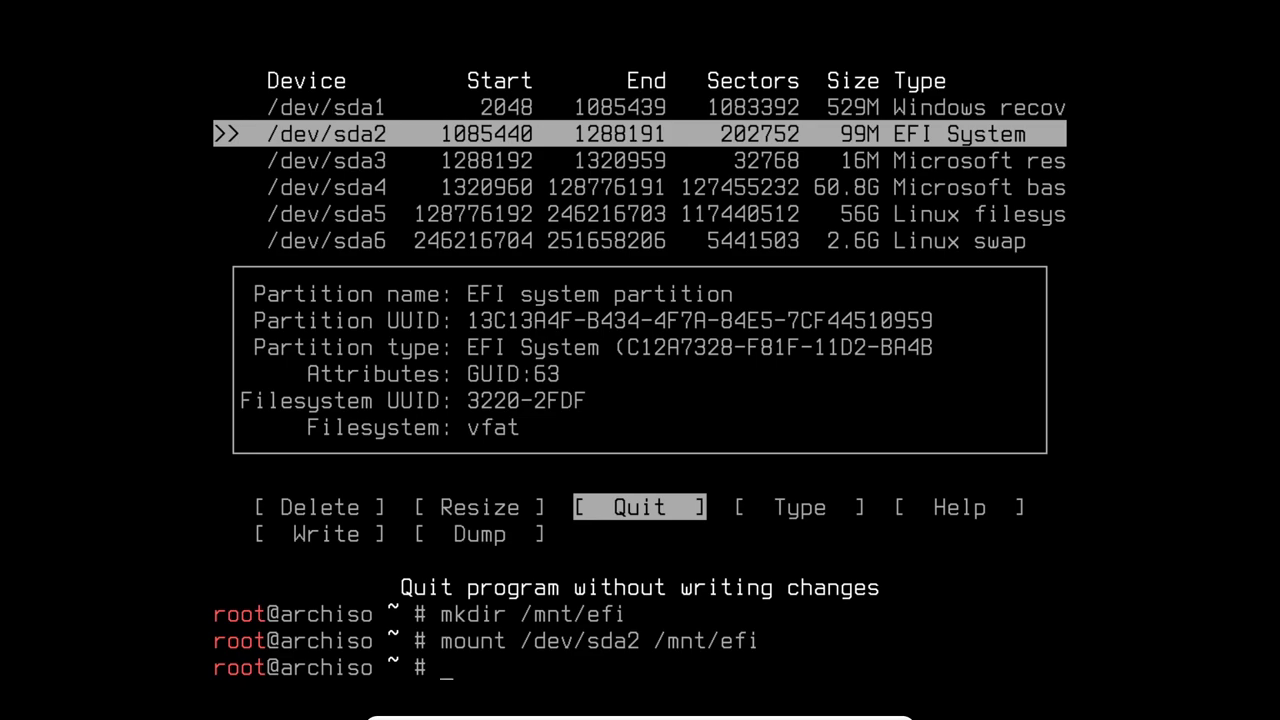
Step: Install the base, linux and linux-firmware packages into /mnt with pacstrap
text(pacstrap /mnt )
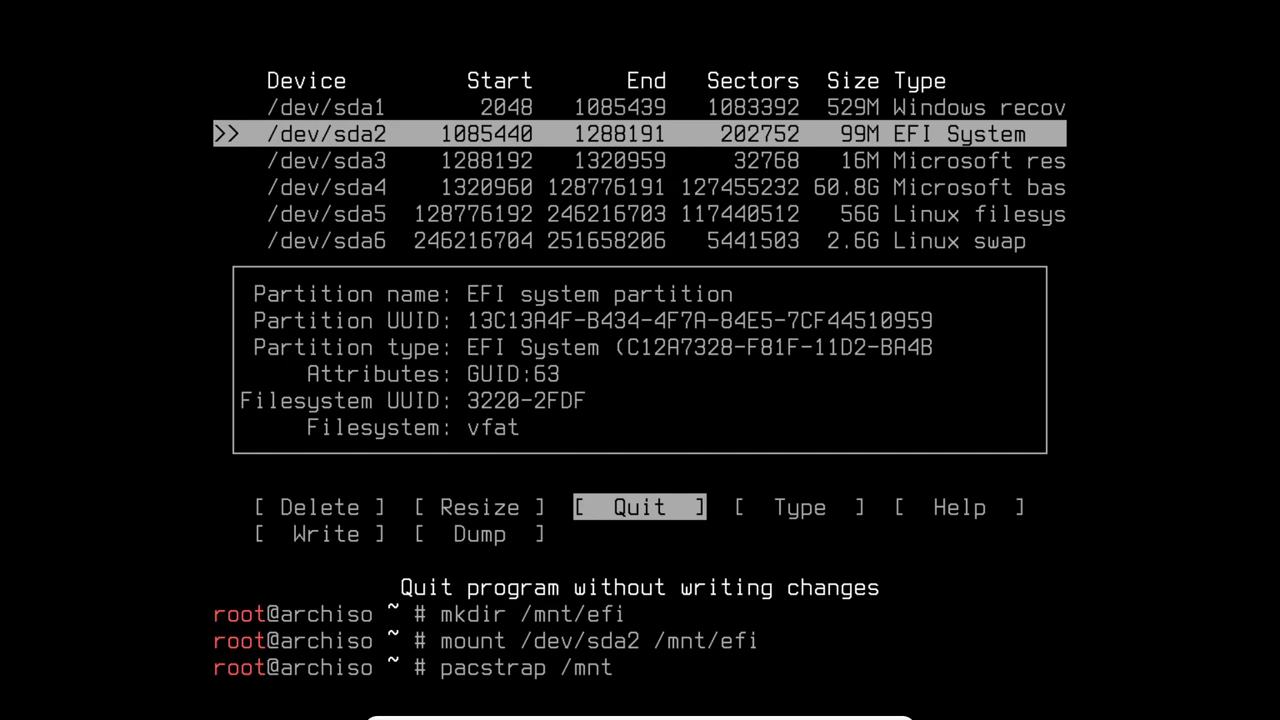
text(base linux linux-firmware)
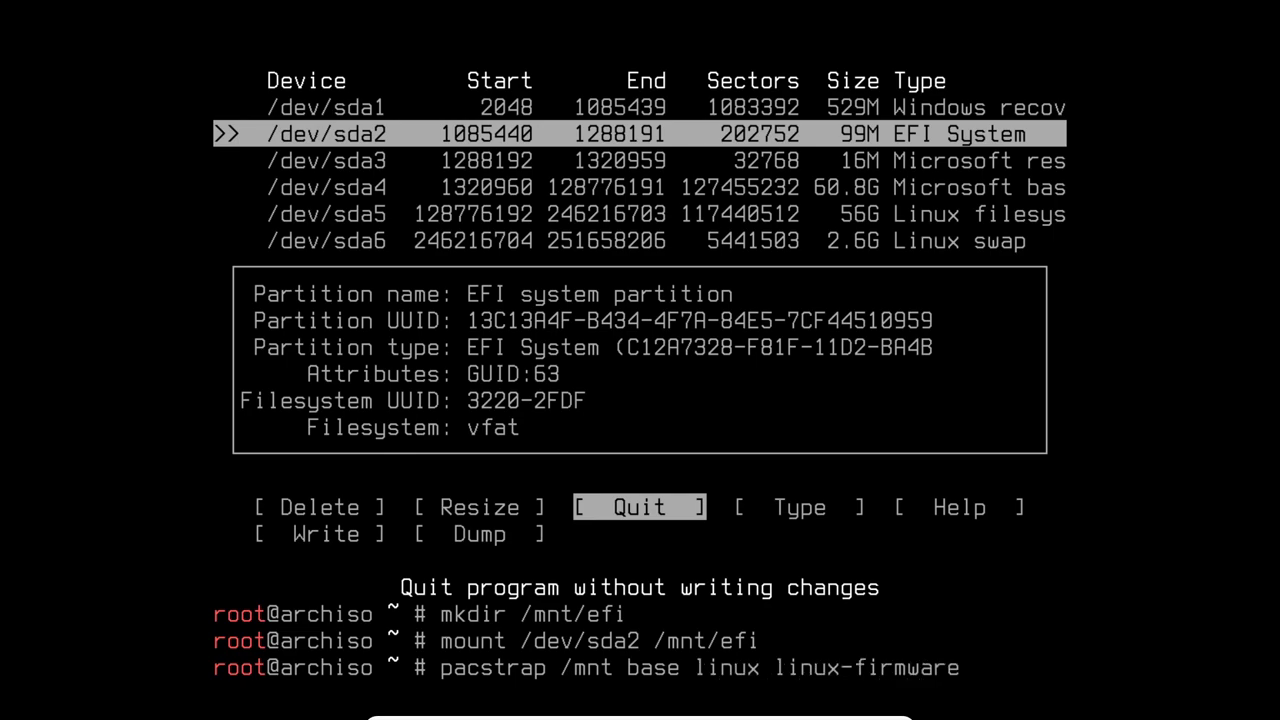
key(Return)
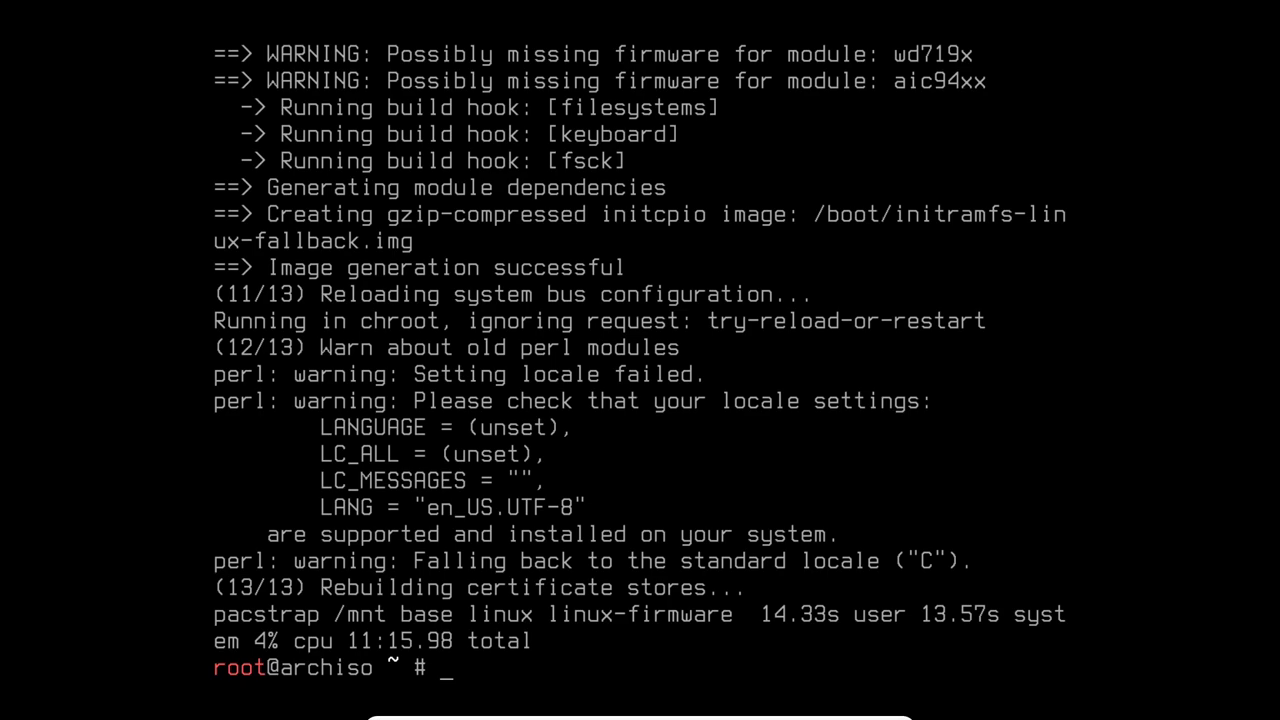
Step: Generate a UUID-based filesystem table for /mnt with genfstab and append it to /mnt/etc/fstab
text(genfsta)
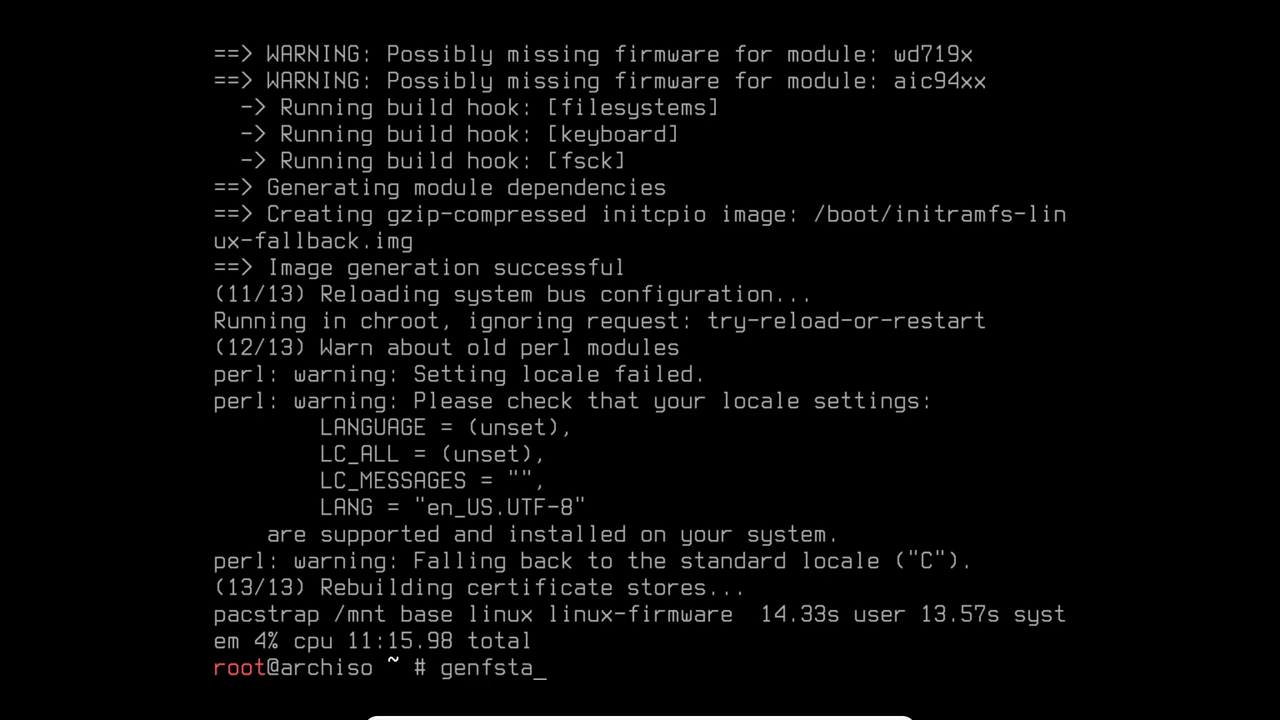
text(b -U /mnt >> /mn)
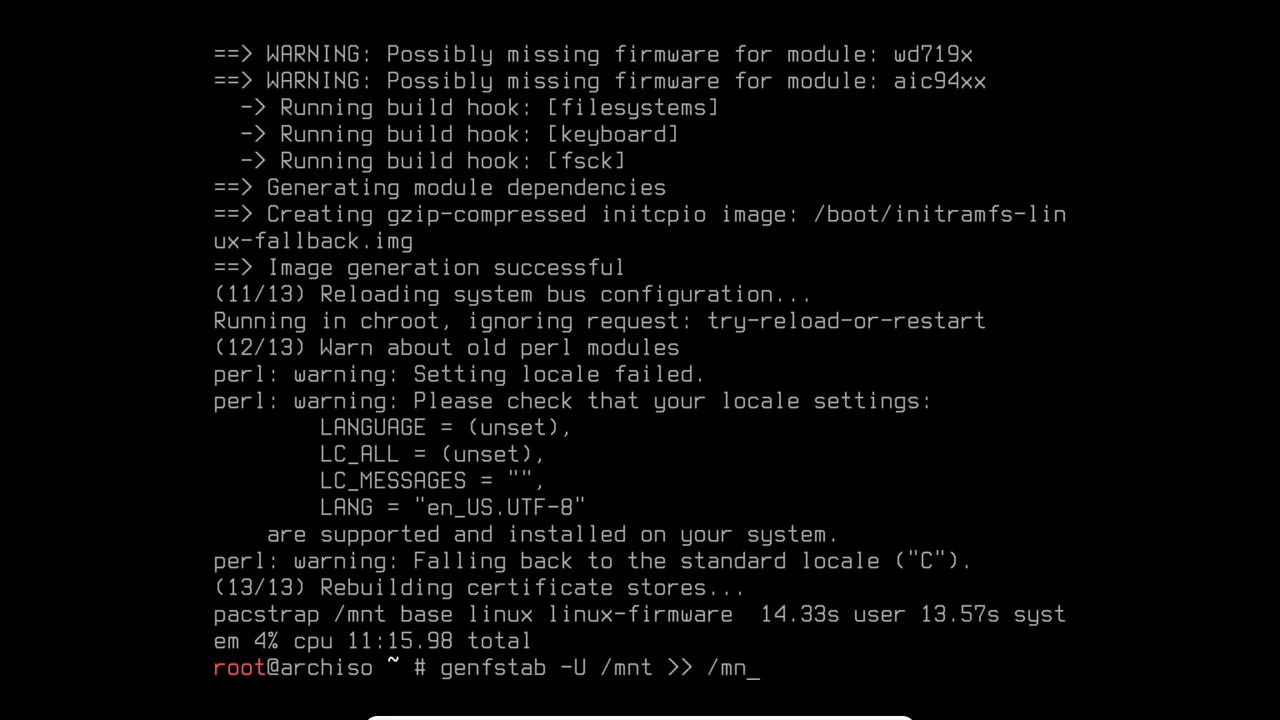
text(y)
key(BackSpace)
text(t/etc/fst)
text(ab)
key(Return)
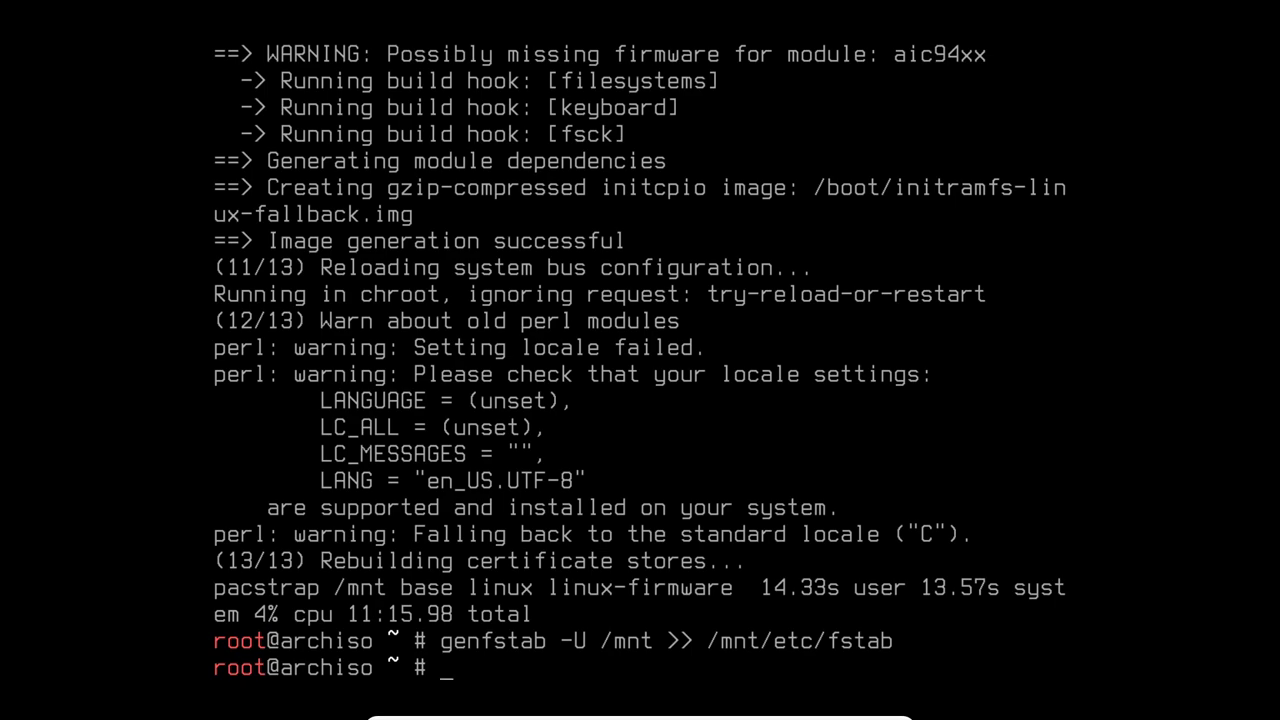
Step: Enter the new system at /mnt with arch-chroot and list its root directory
text(arch-chroot /mtn)
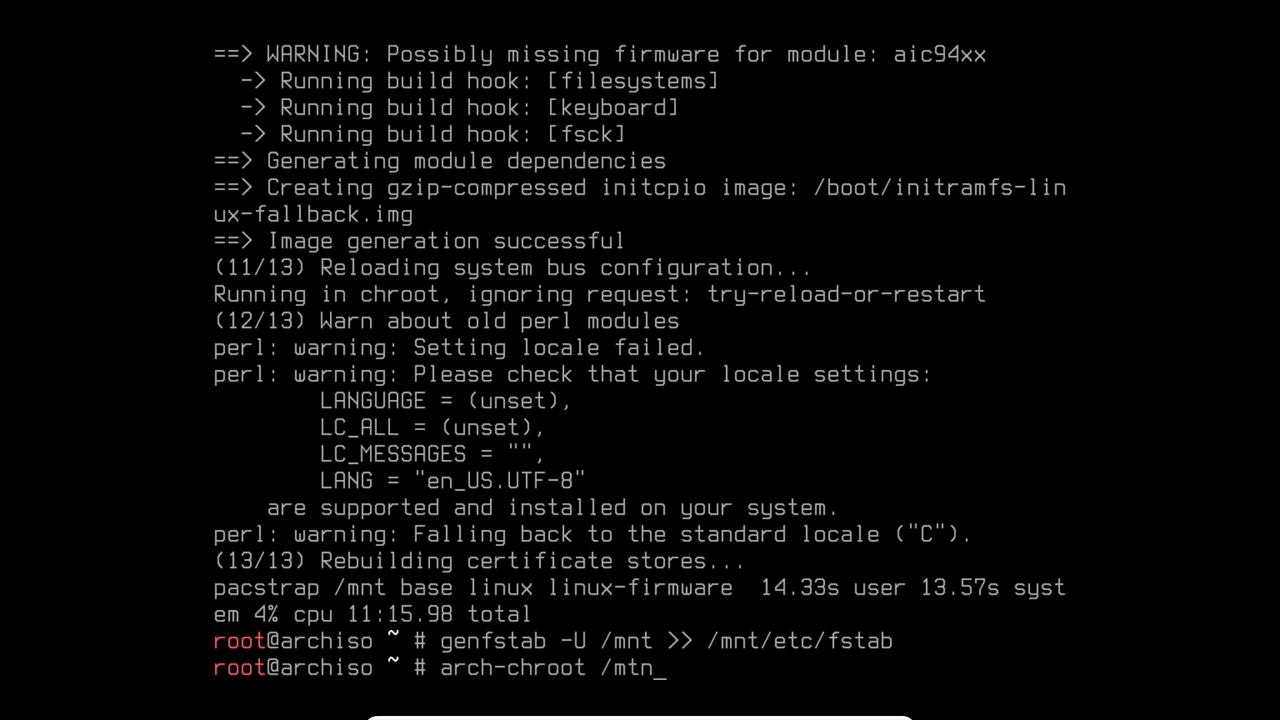
key(BackSpace)
key(BackSpace)
text(nt)
key(Return)
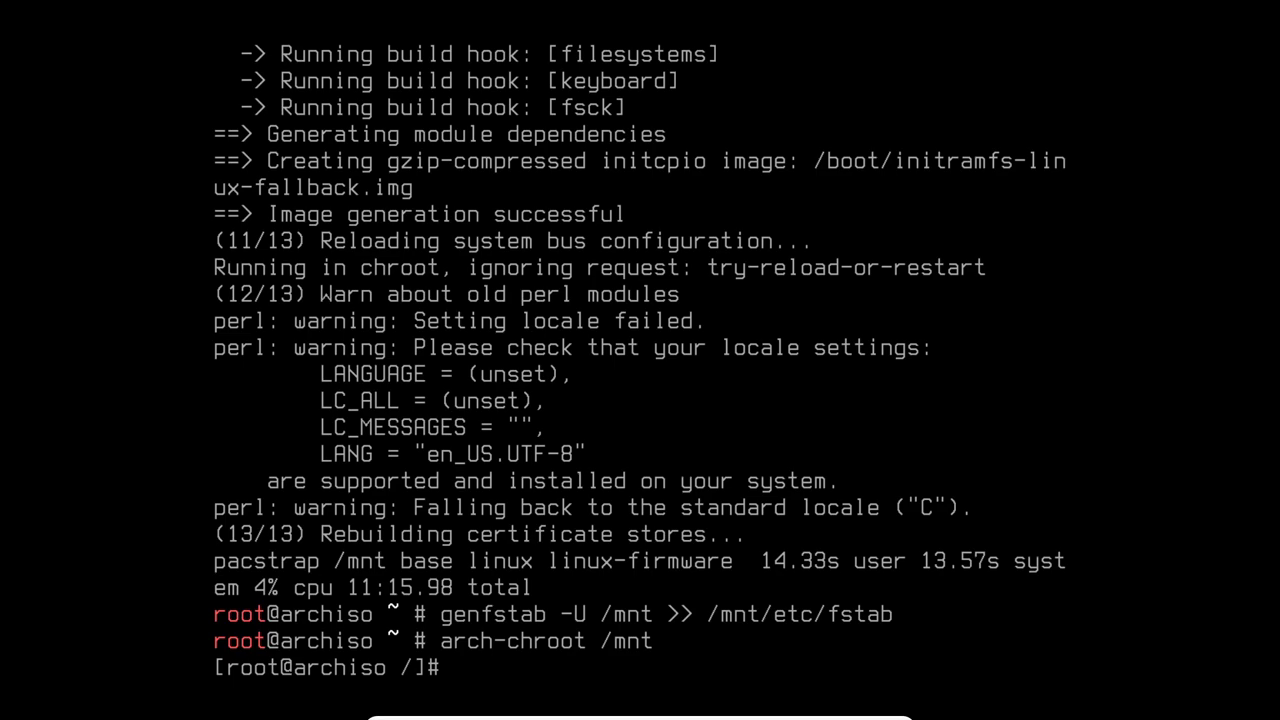
text(ls)
key(Return)
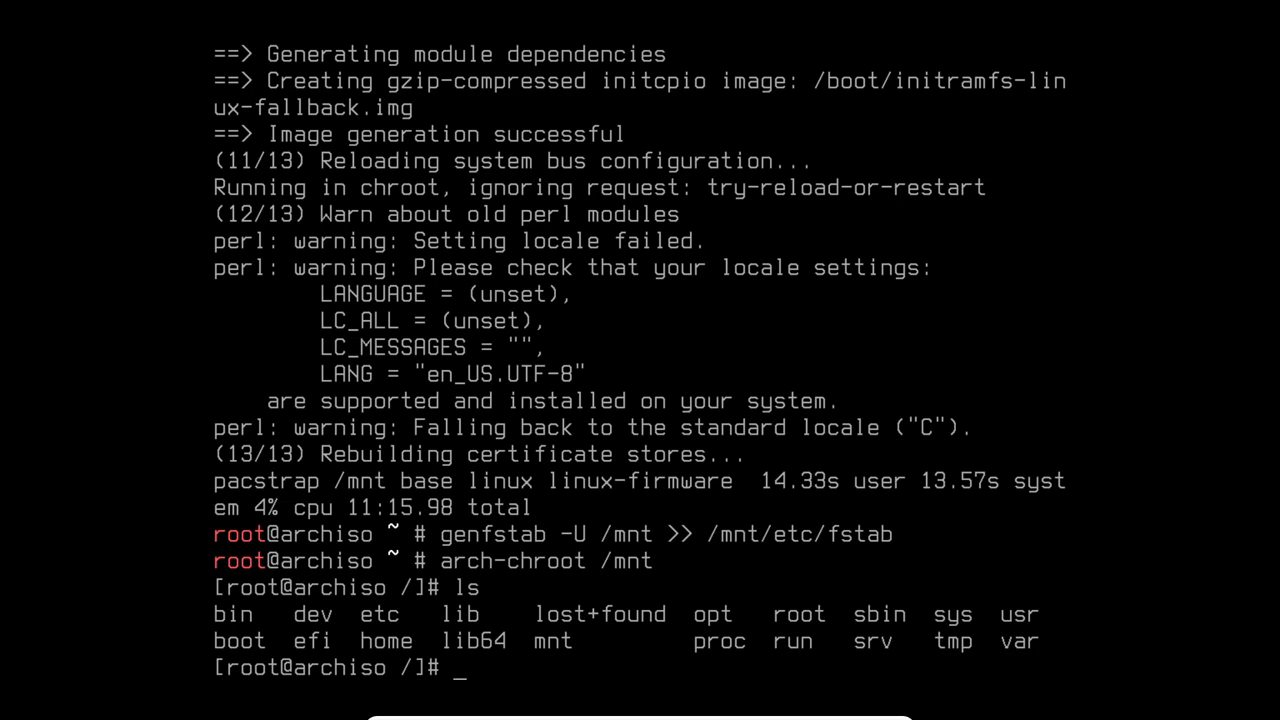
Step: Set the time zone to US/Eastern by force-creating a symbolic link from /usr/share/zoneinfo/US/Eastern to /etc/localtime
text(ln -sf /usr/share/zoneinfo/)
key(Tab)
key(Tab)
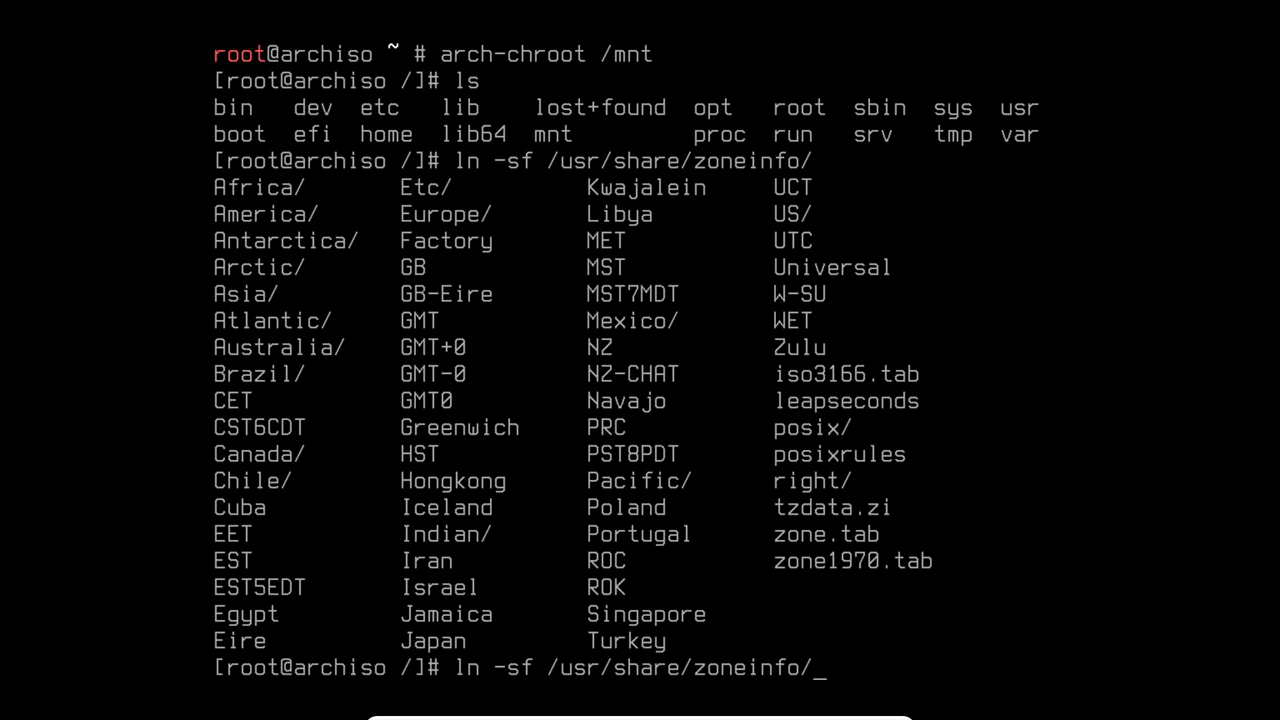
text(US/)
key(Tab)
key(Tab)
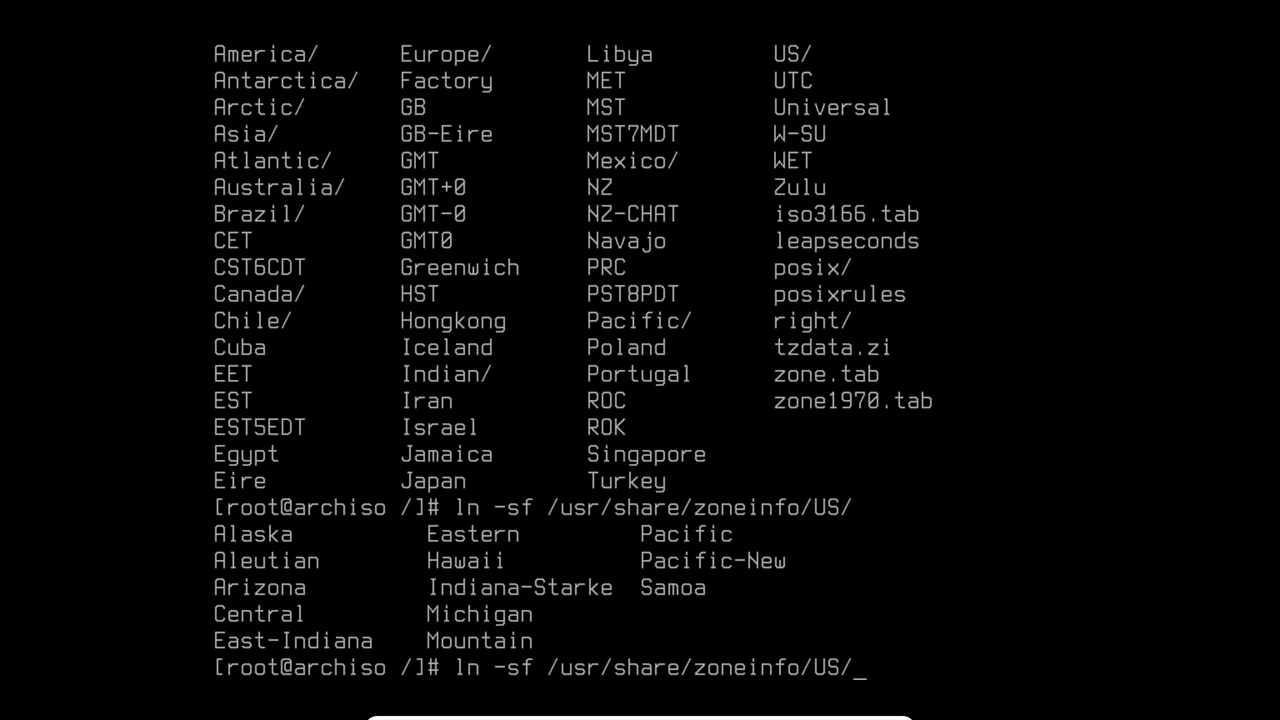
text(Eastern /etc/)
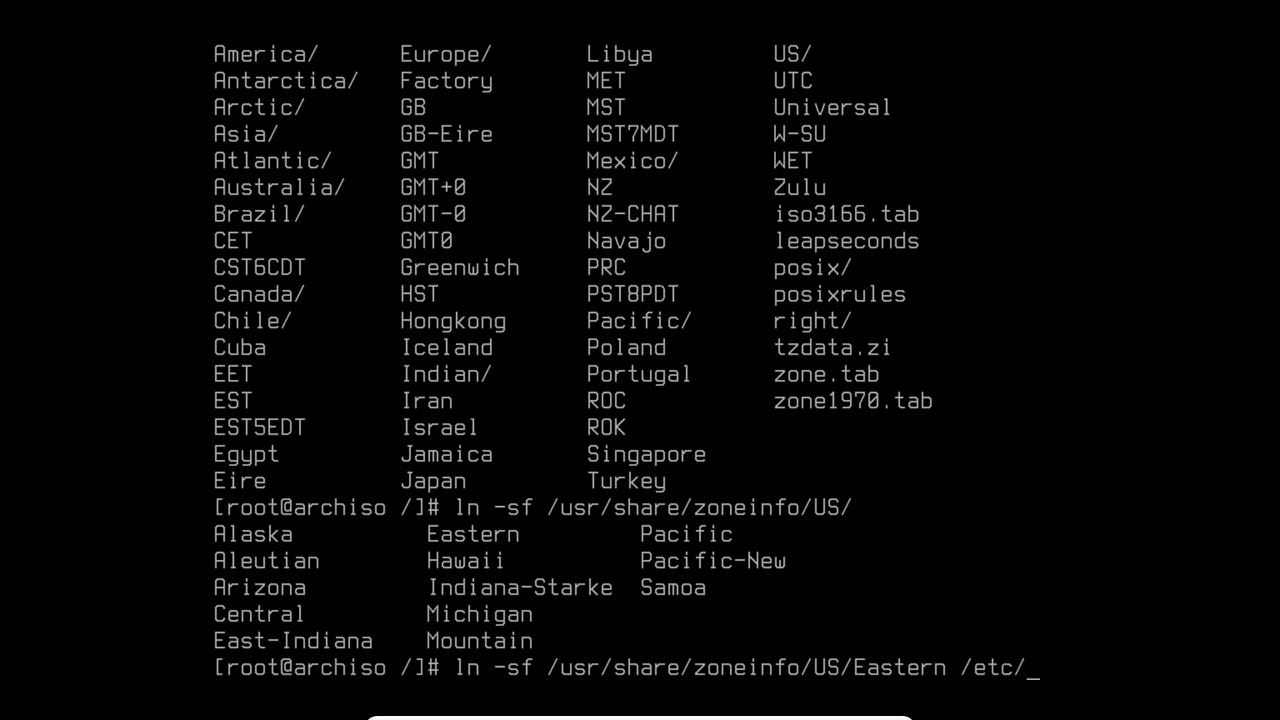
text(localtime)
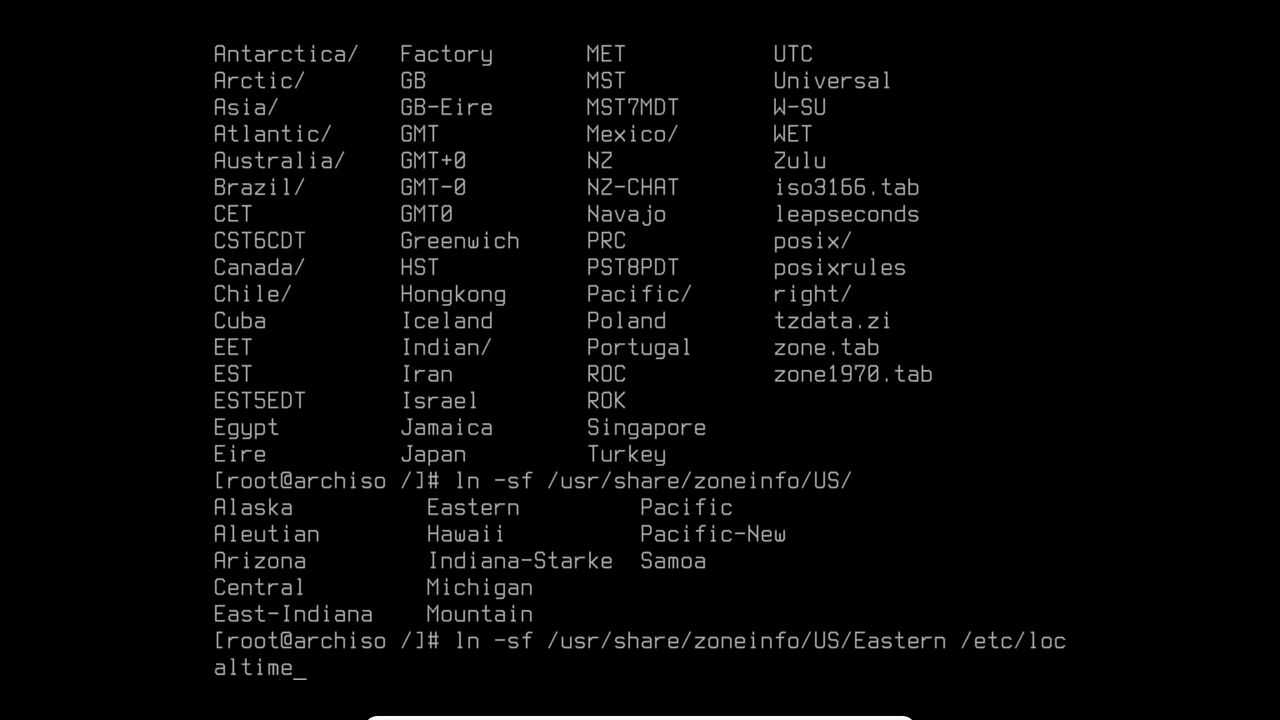
key(Return)
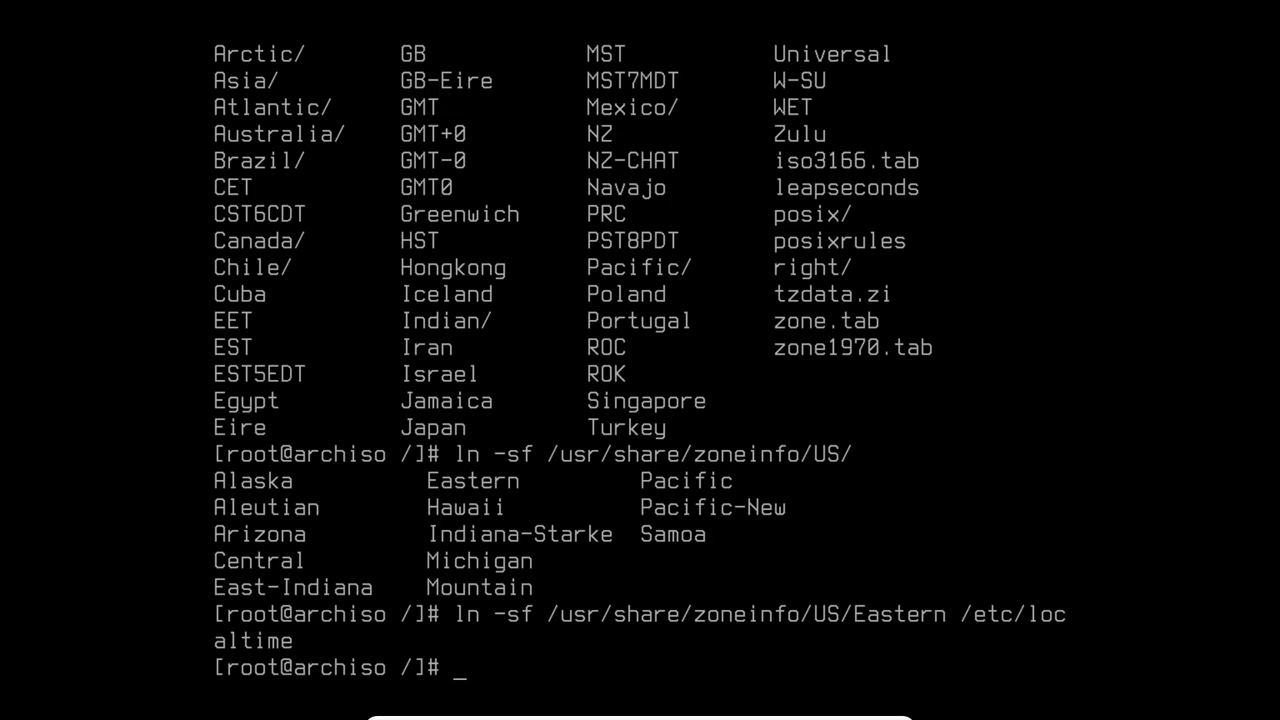
Step: Synchronize the hardware clock from the system clock with hwclock --systohc
text(hwclo)
key(BackSpace)
key(BackSpace)
text(lock --systohc)
key(Return)
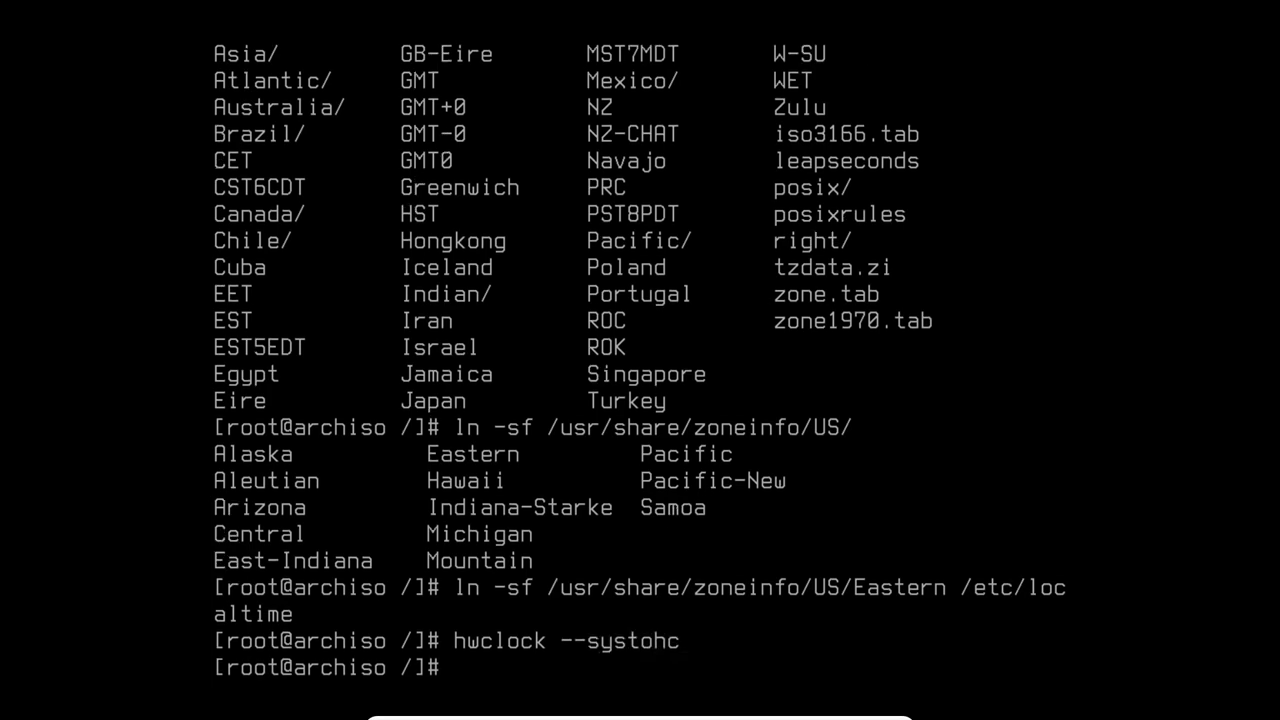
Step: Refresh the package databases and install nano with pacman, confirming the installation
text(pacman -Sy nano)
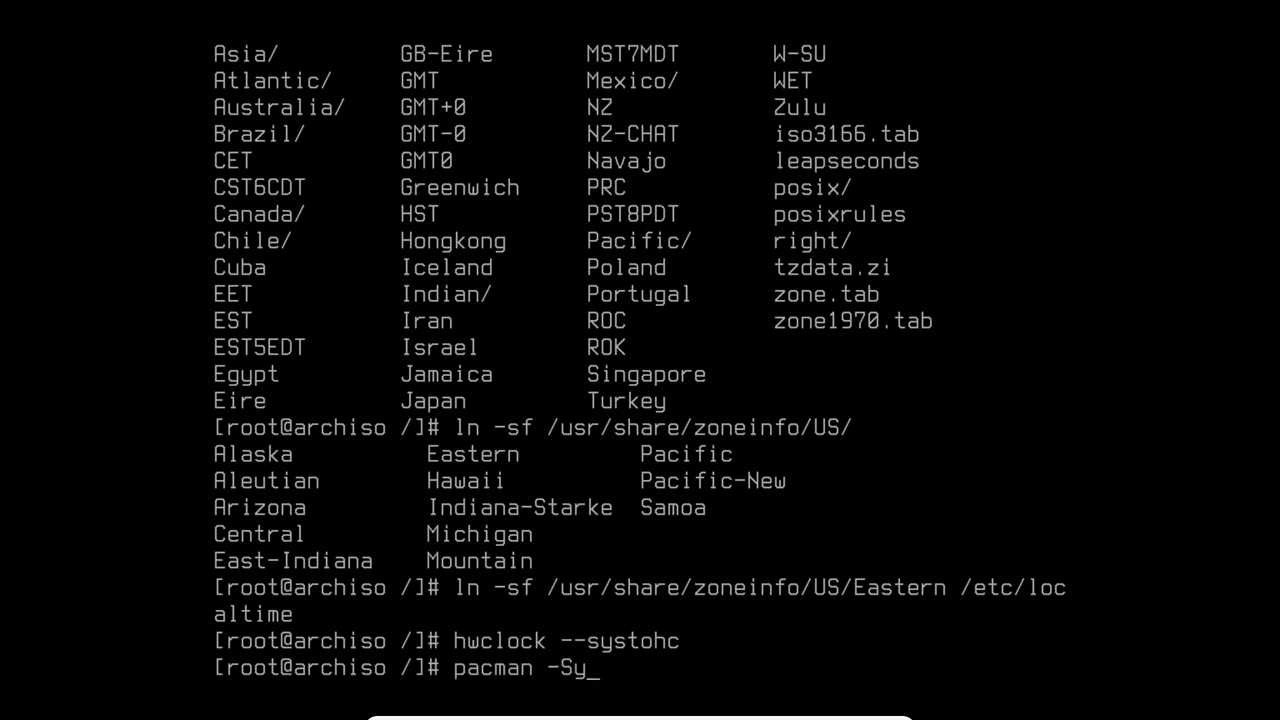
key(Return)
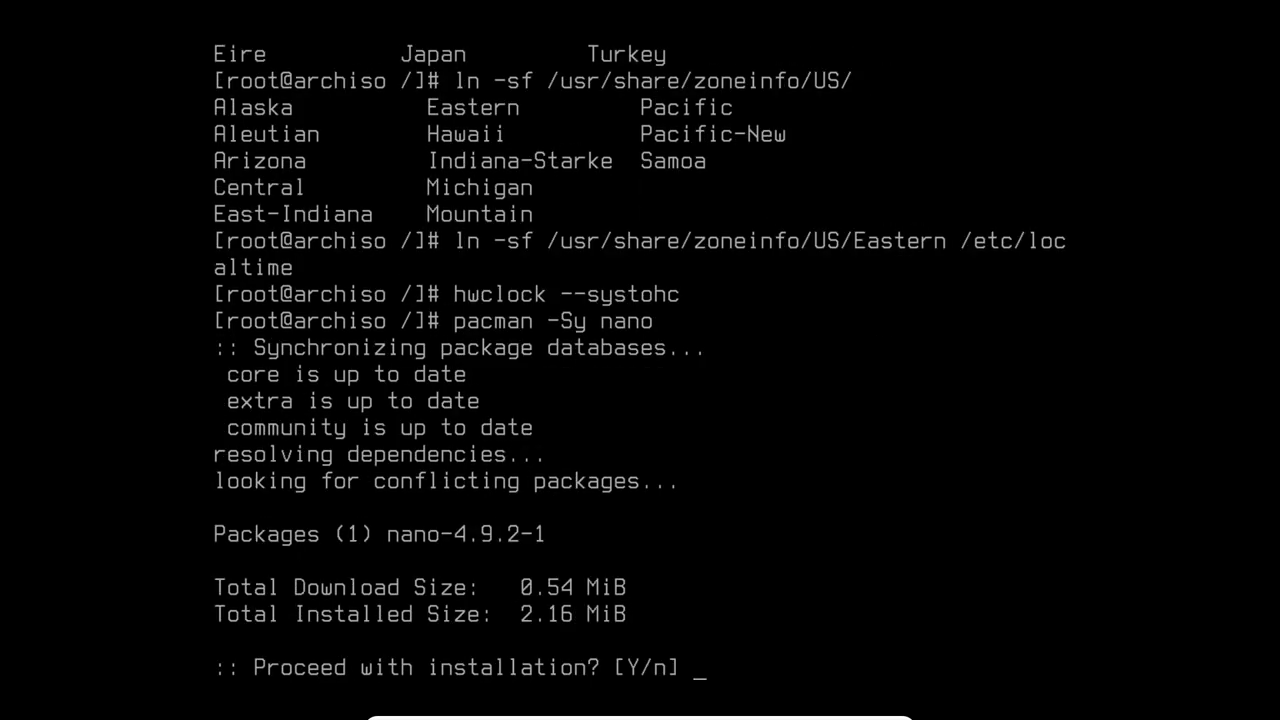
text(y)
key(Return)
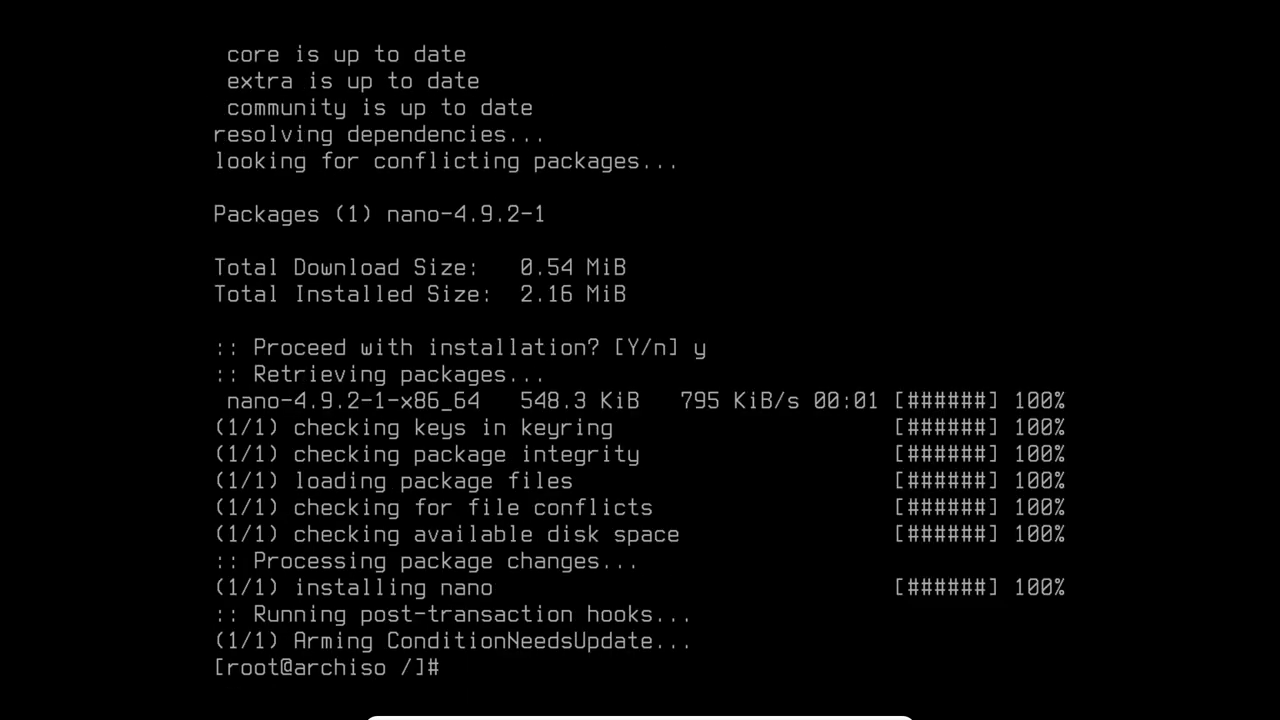
Step: Open the locale configuration file /etc/locale.gen in nano
text(nano /etc/)
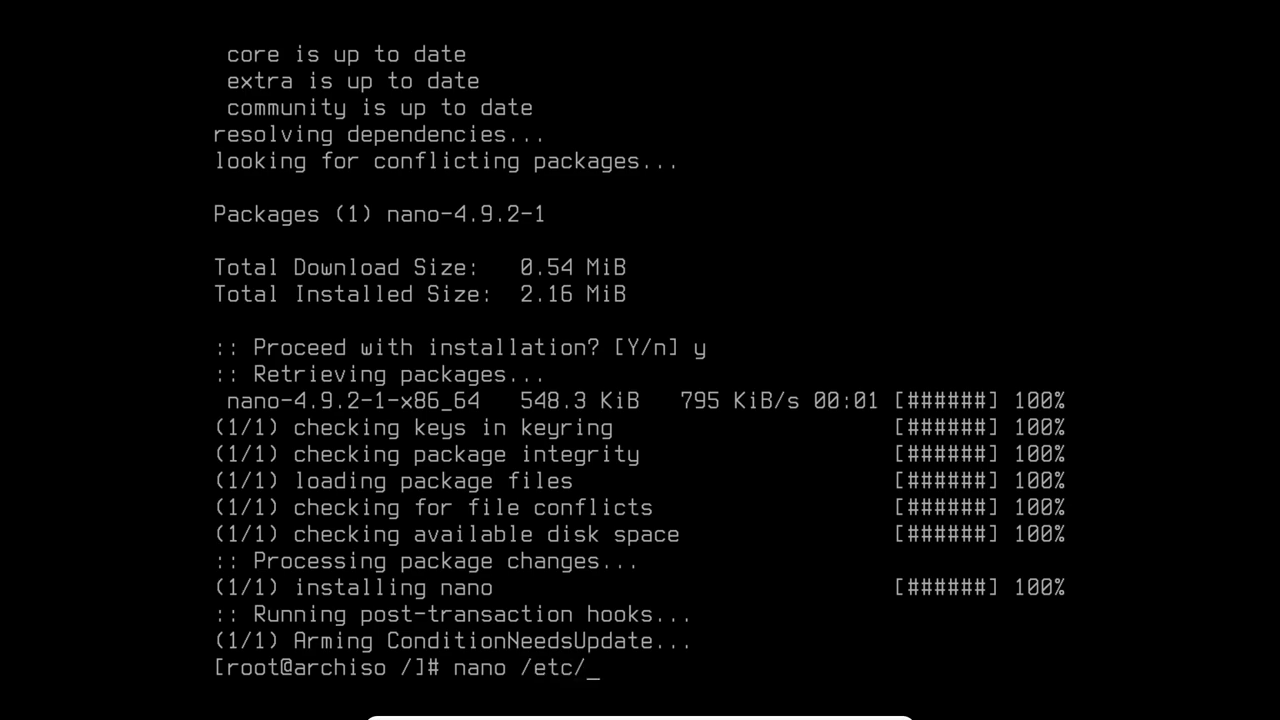
text(locale.gen)
key(Return)
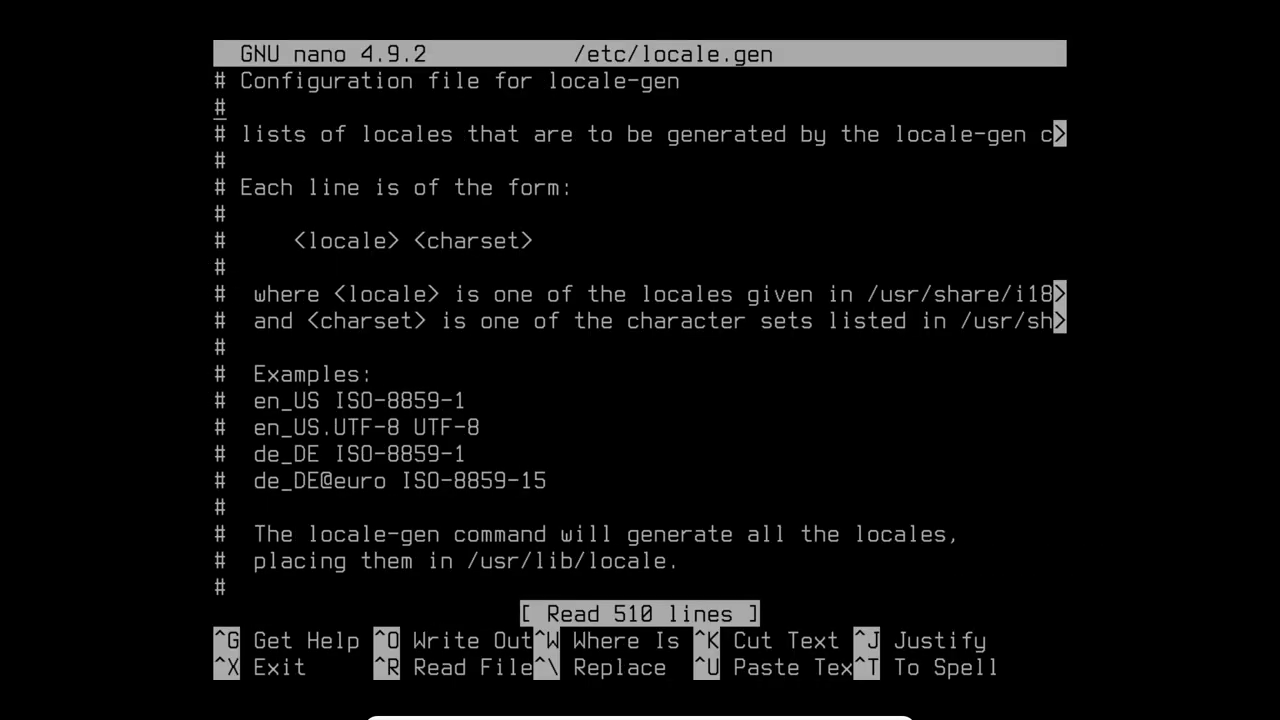
key(Down)
key(Down)
text(/)
key(BackSpace)
Step: Search the file for en_US and uncomment the en_US.UTF-8 UTF-8 locale entry
key(ctrl+w)
text(US)
key(Return)
key(ctrl+w)
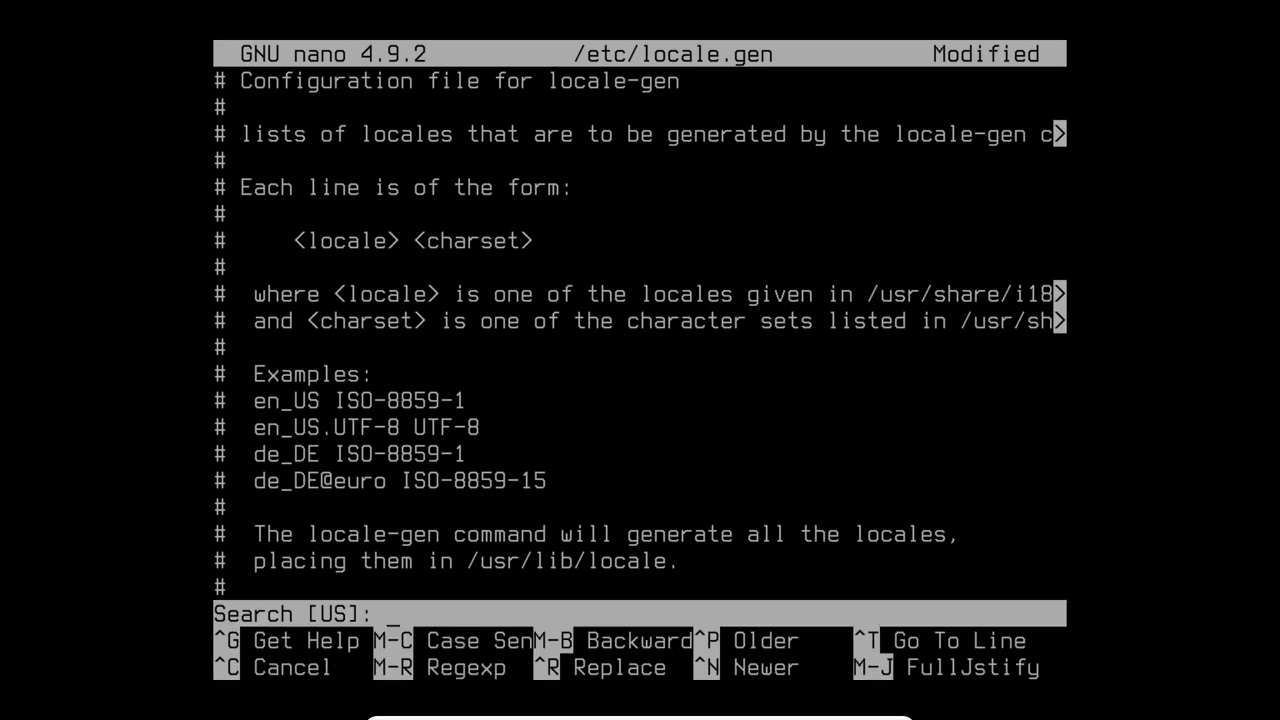
text(en_US)
key(Return)
key(alt+w)
key(alt+w)
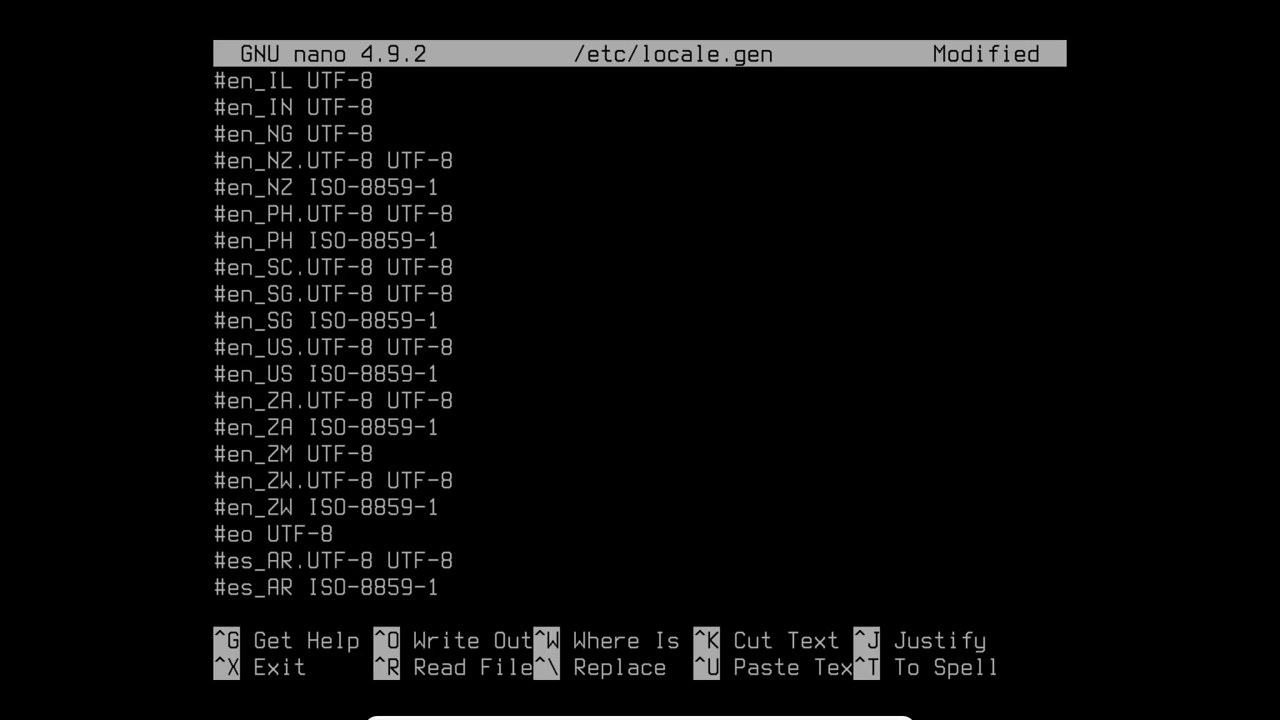
key(BackSpace)
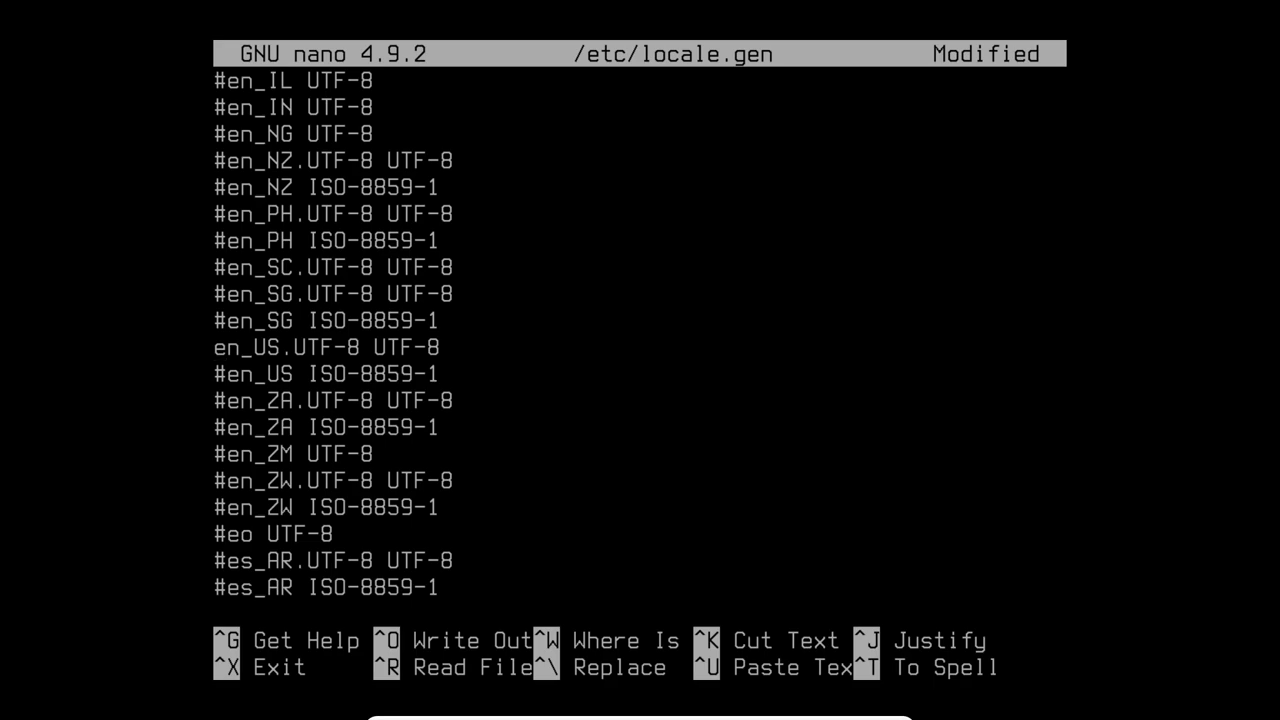
Step: Save /etc/locale.gen under the same name, exit nano, and generate the locales with locale-gen
key(ctrl+x)
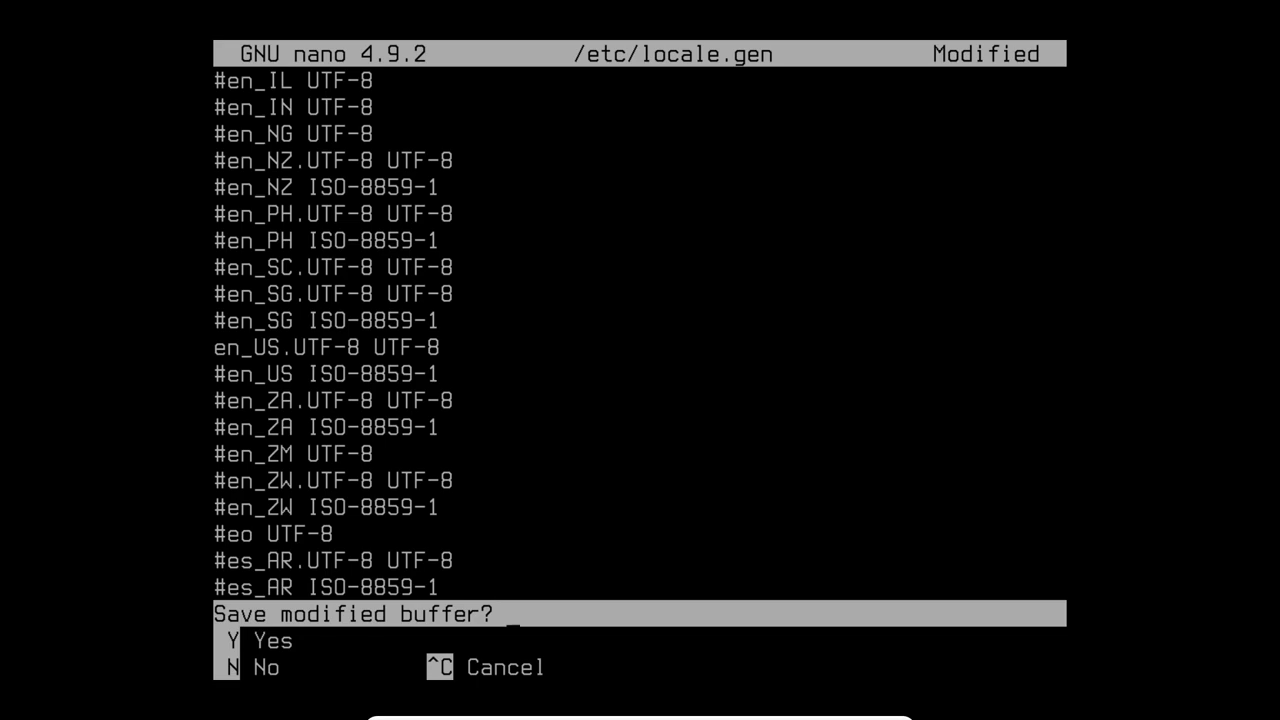
key(y)
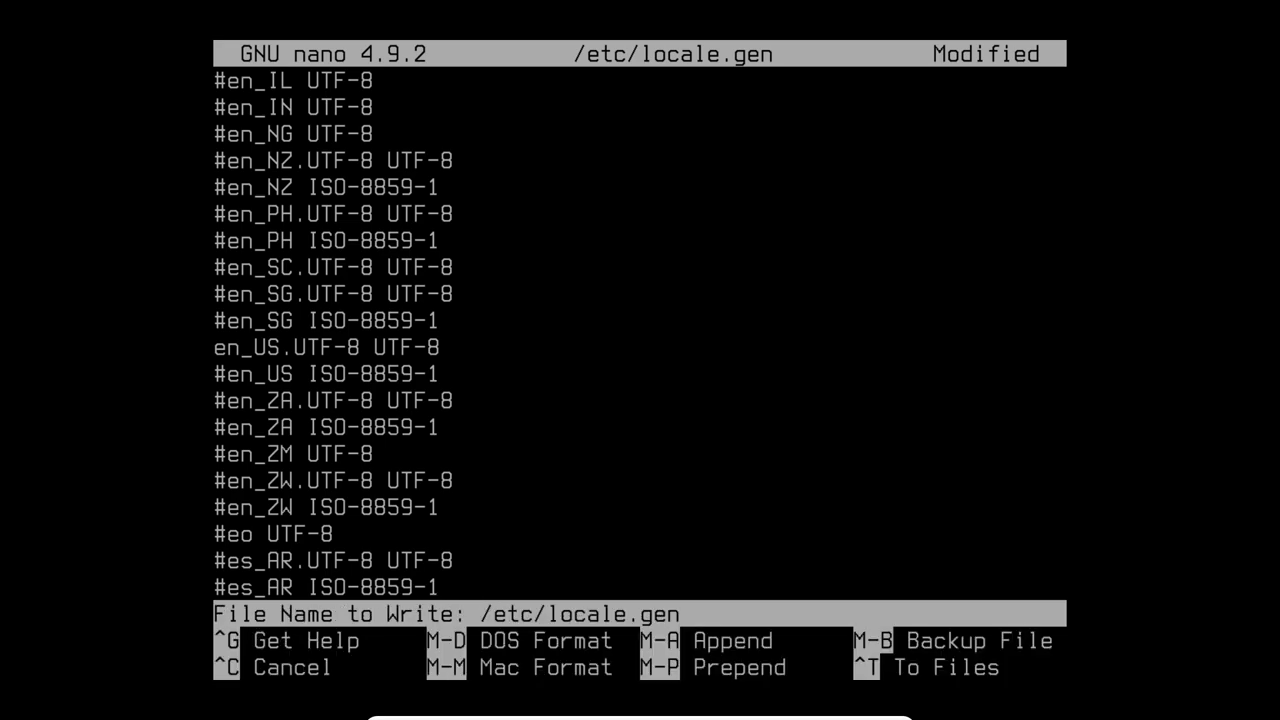
key(Return)
text(locale-gen)
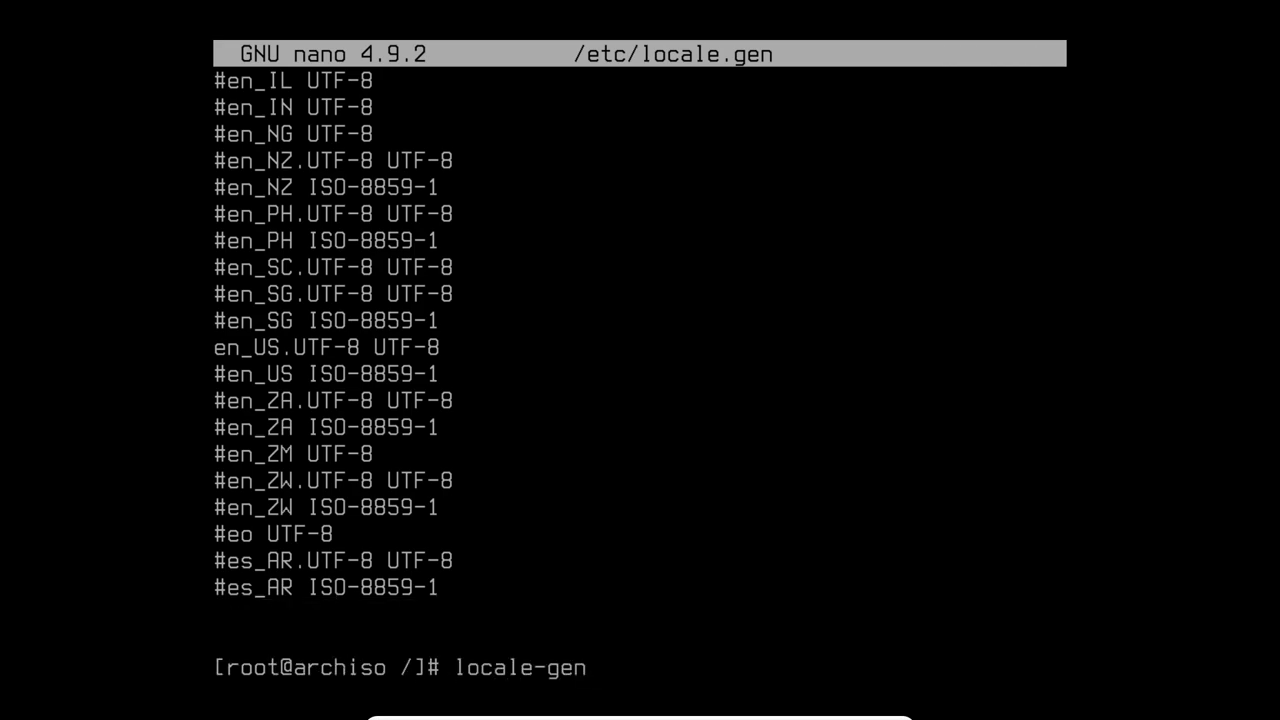
key(Return)
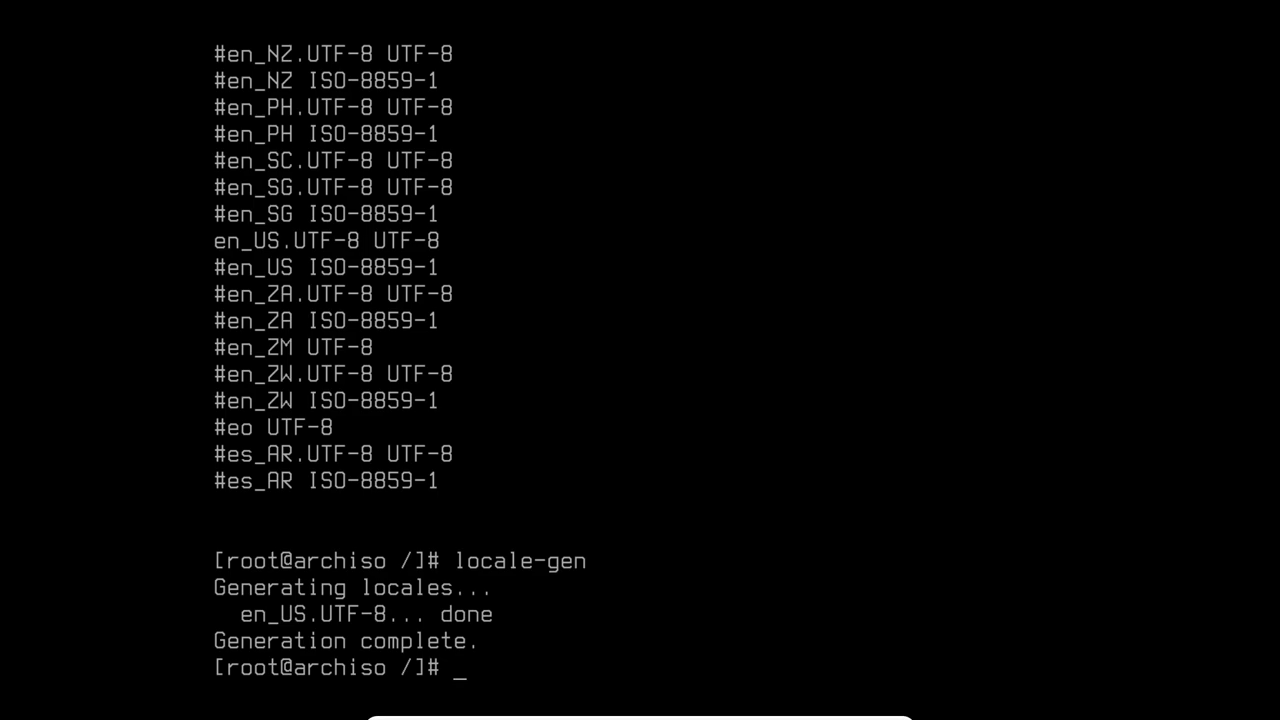
Step: Create /etc/locale.conf in nano with the line LANG=en_US.UTF-8 and save it
text(nano /etc/locale.conf)
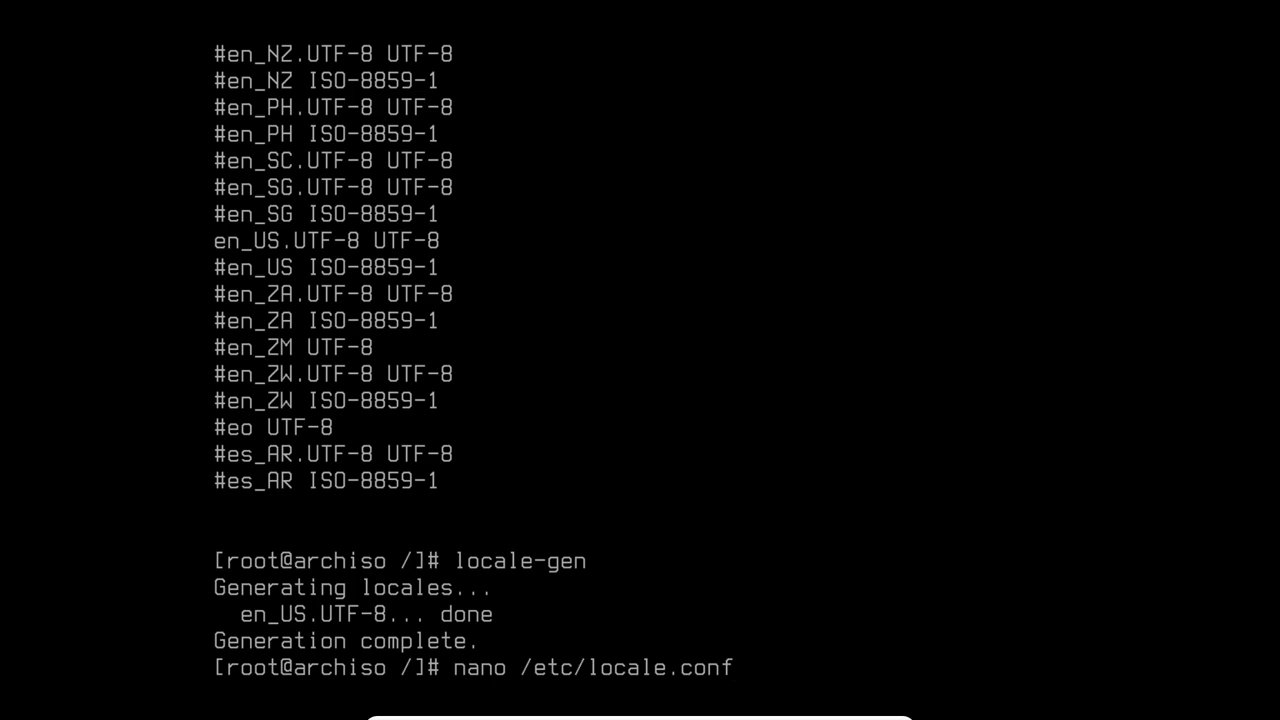
key(Return)
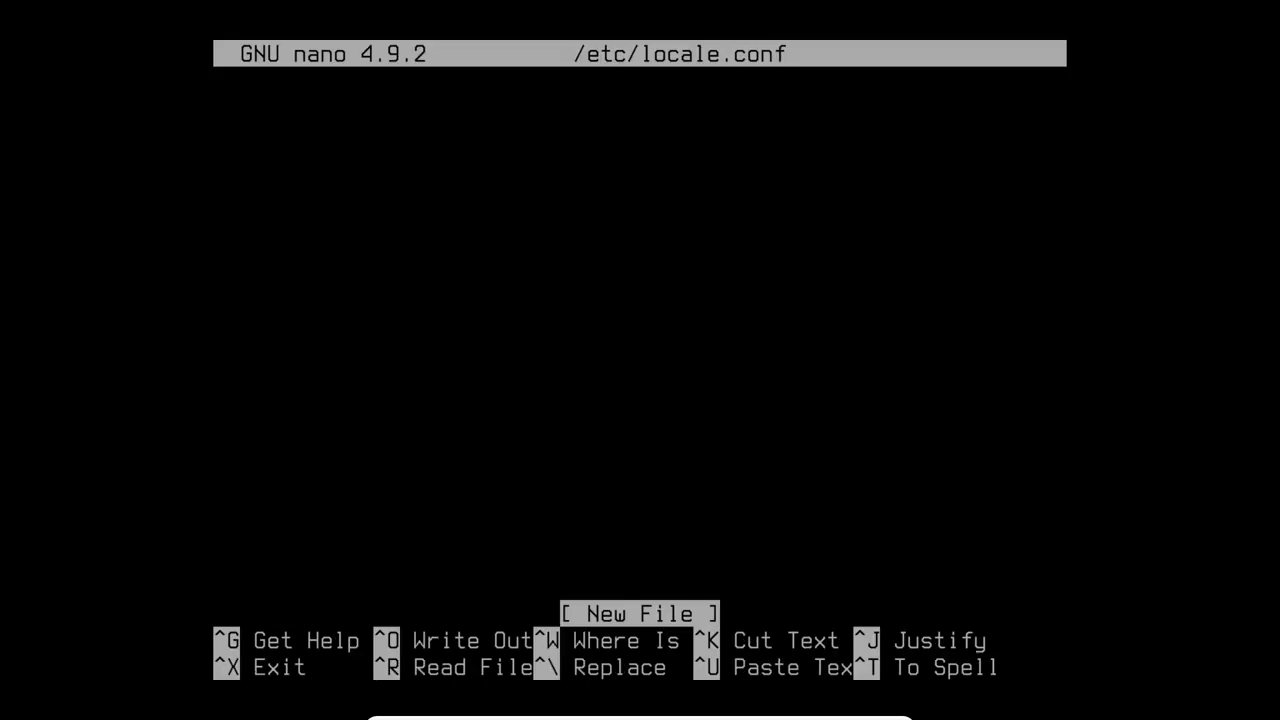
text(LANG)
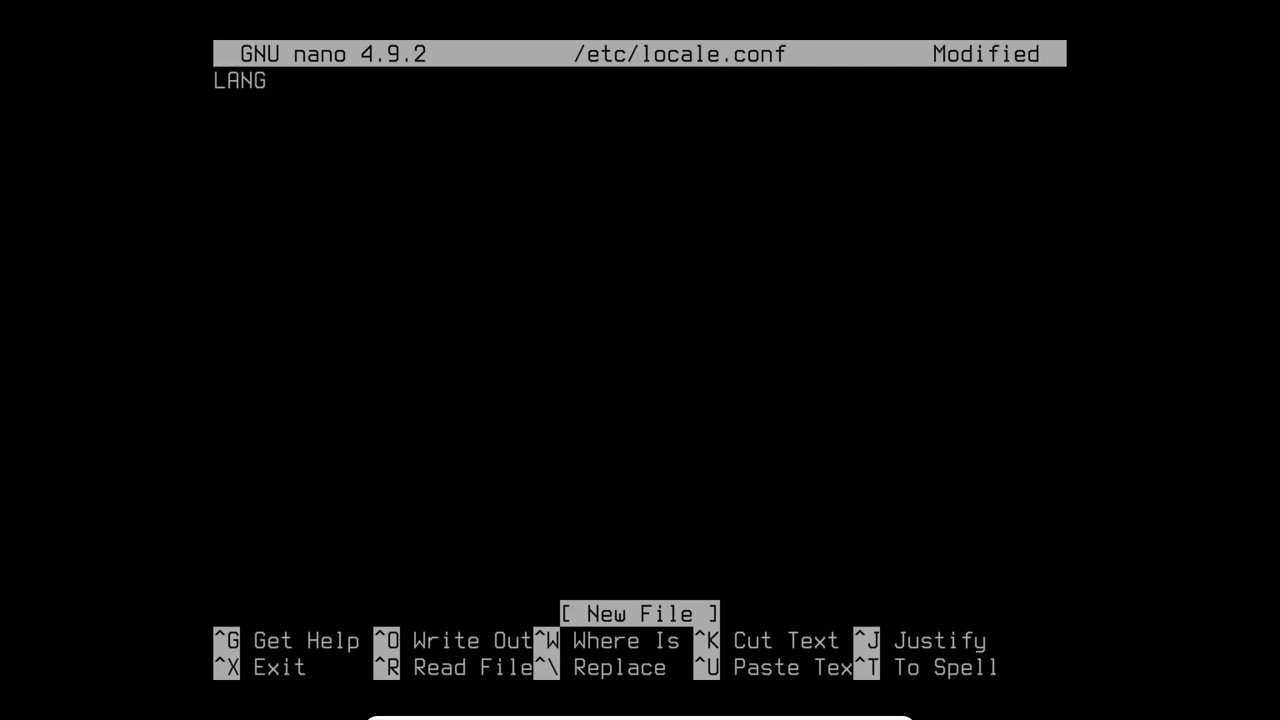
text(=en_US.UTF-8)
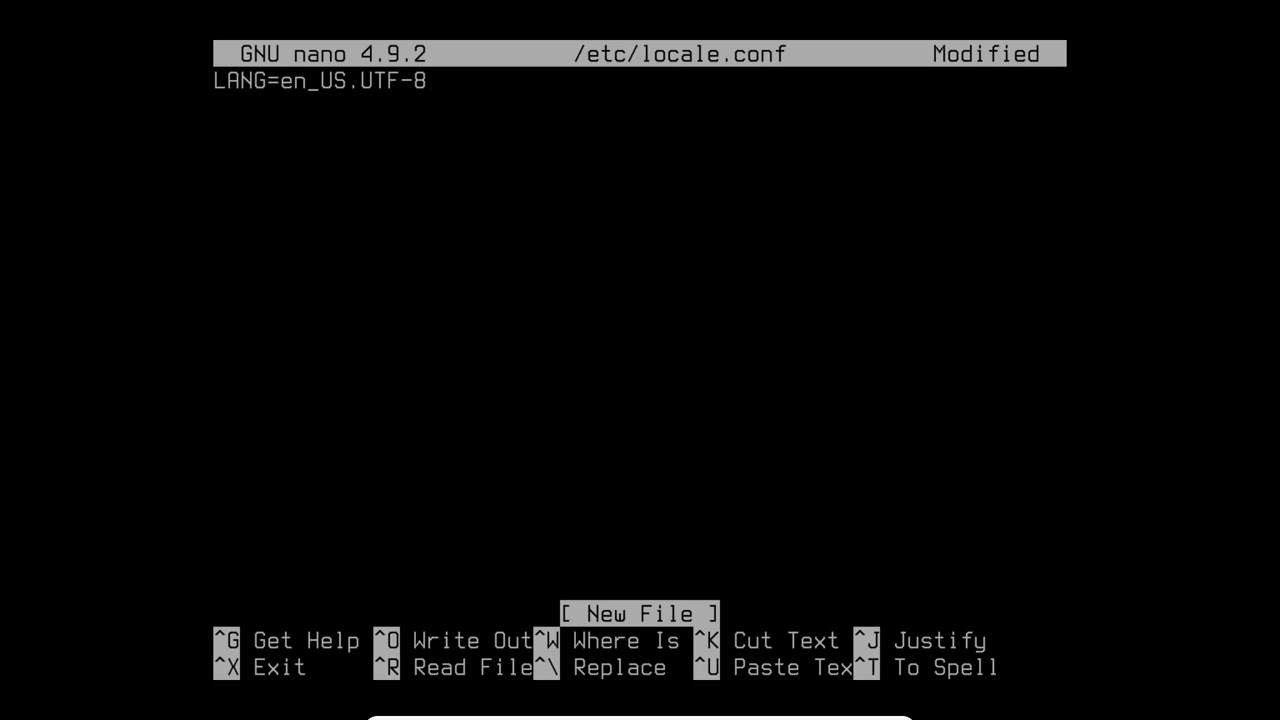
key(ctrl+x)
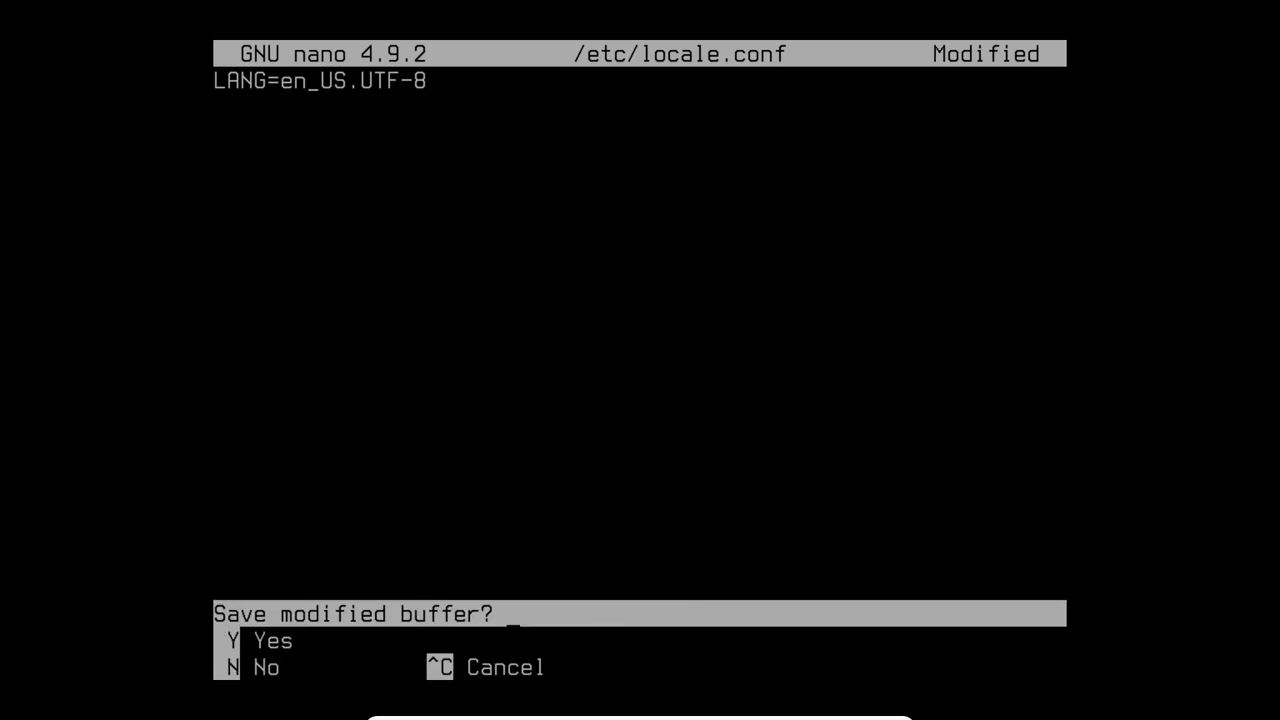
key(y)
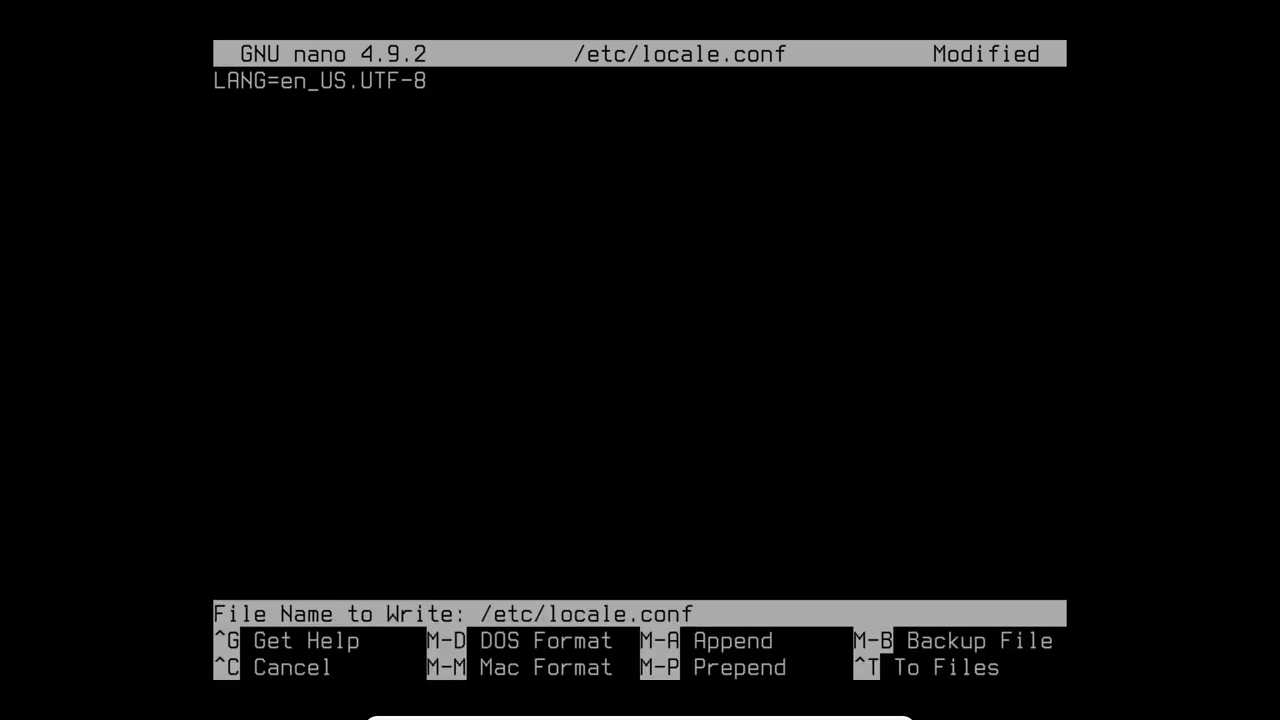
key(Return)
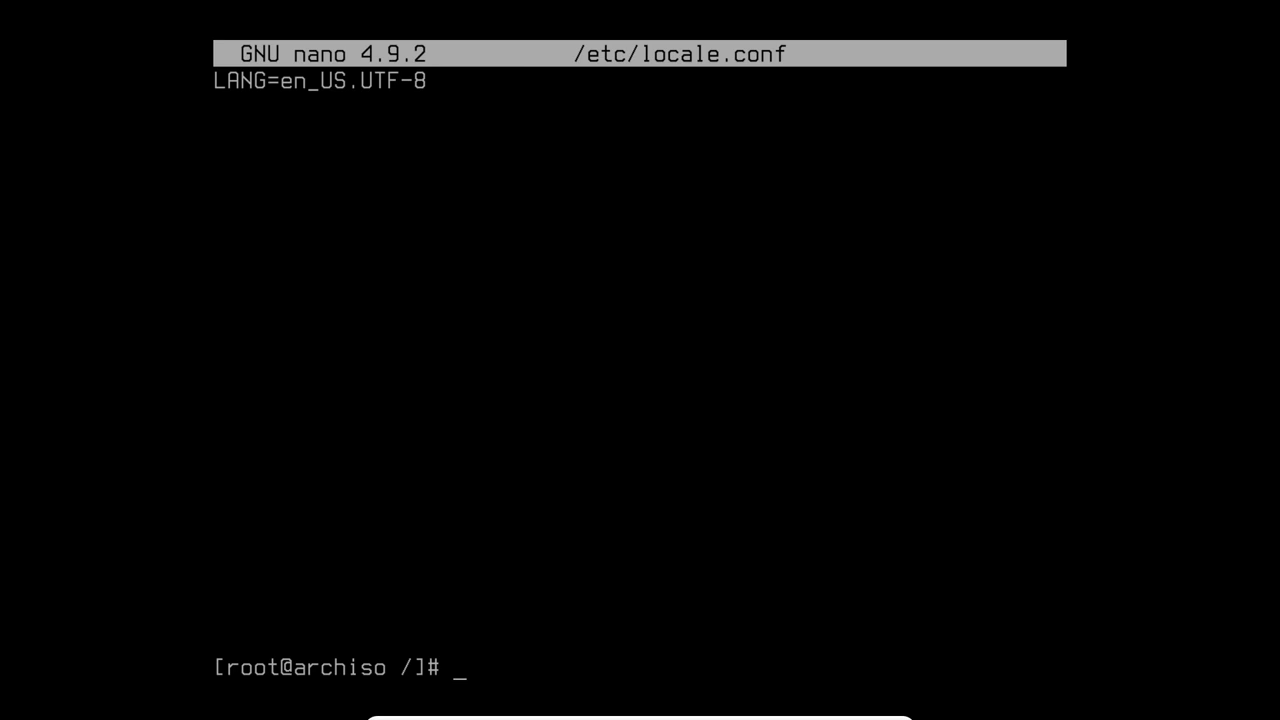
Step: Create /etc/hostname in nano with the hostname savvynik and save it
text(nao)
key(BackSpace)
text(no /etc/h)
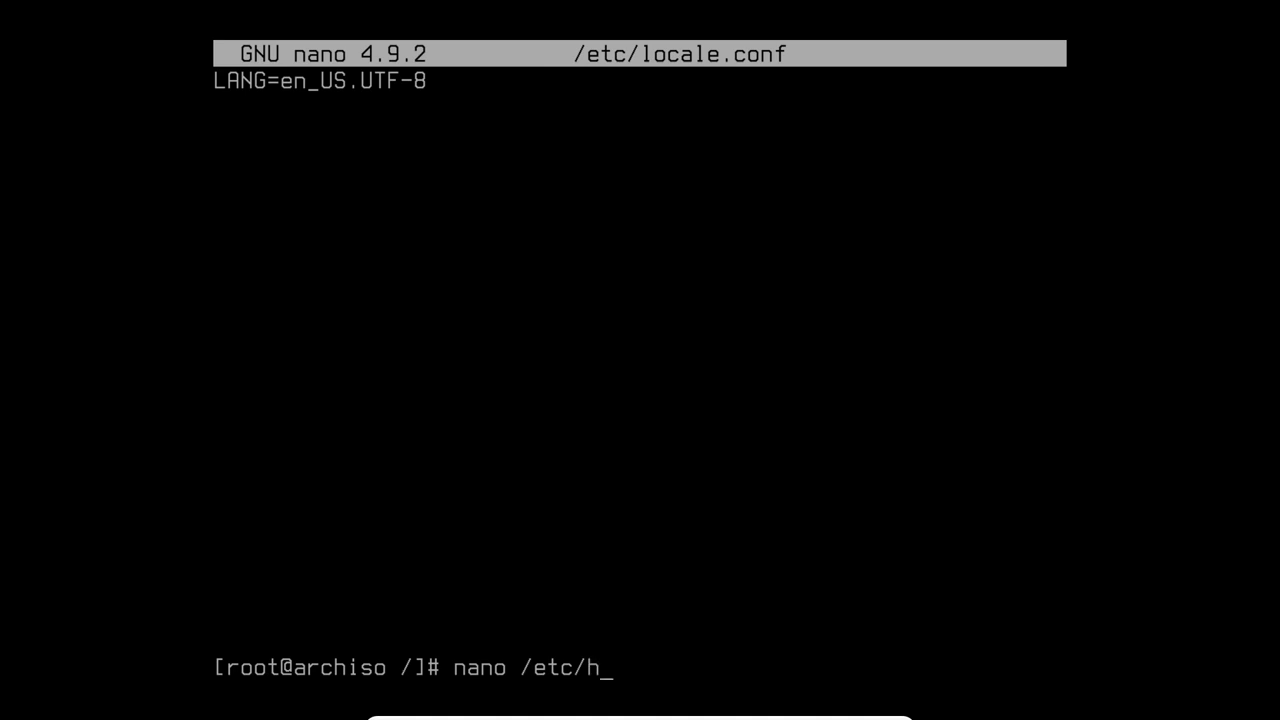
text(ostnam)
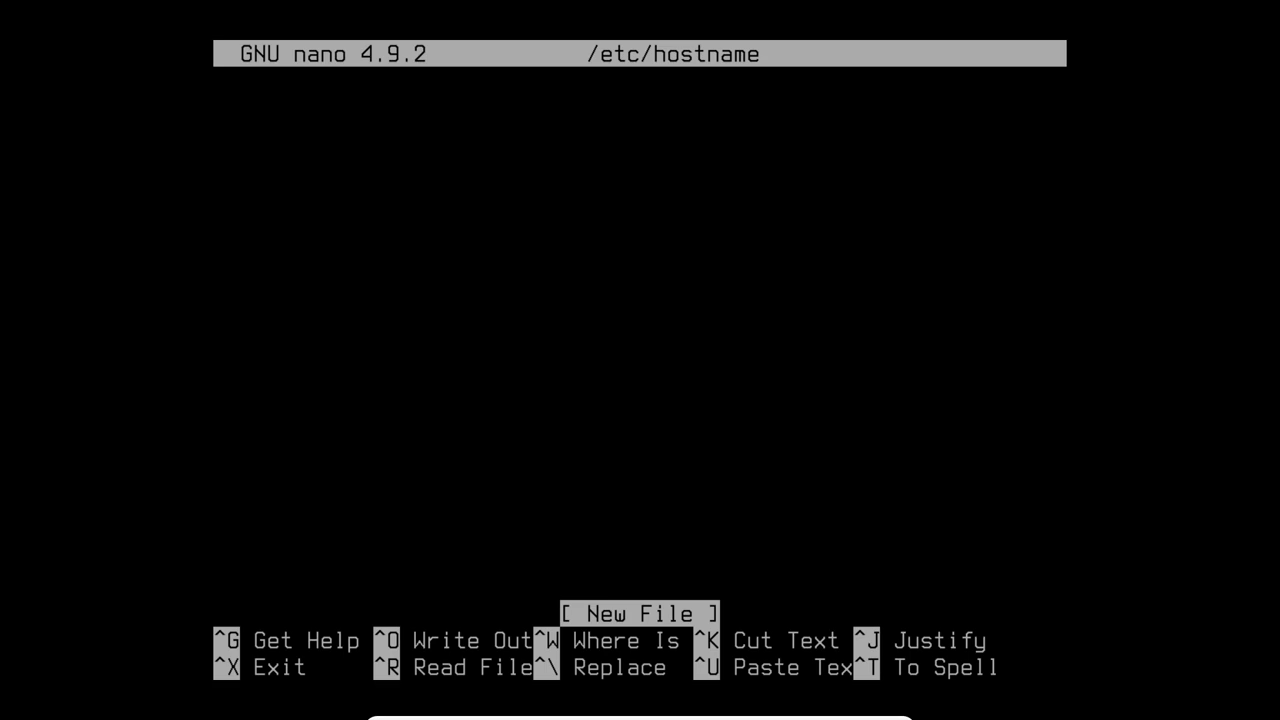
text(savvynik)
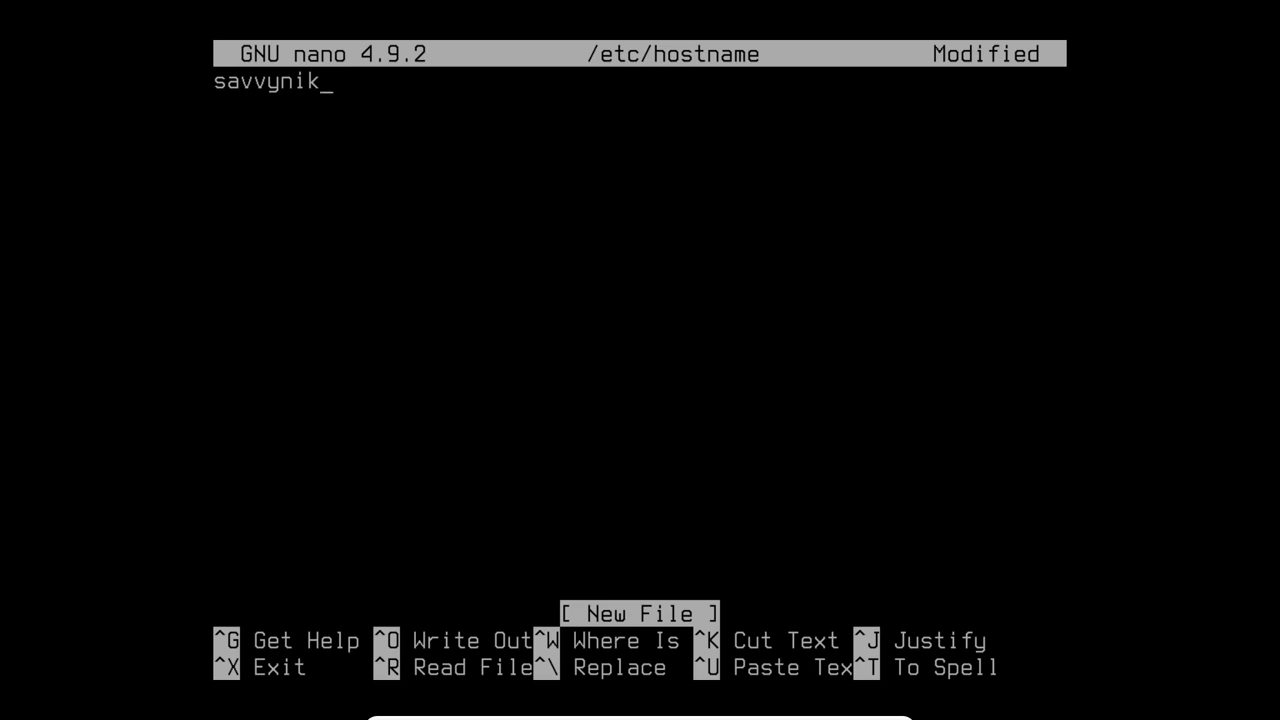
key(ctrl+x)
key(y)
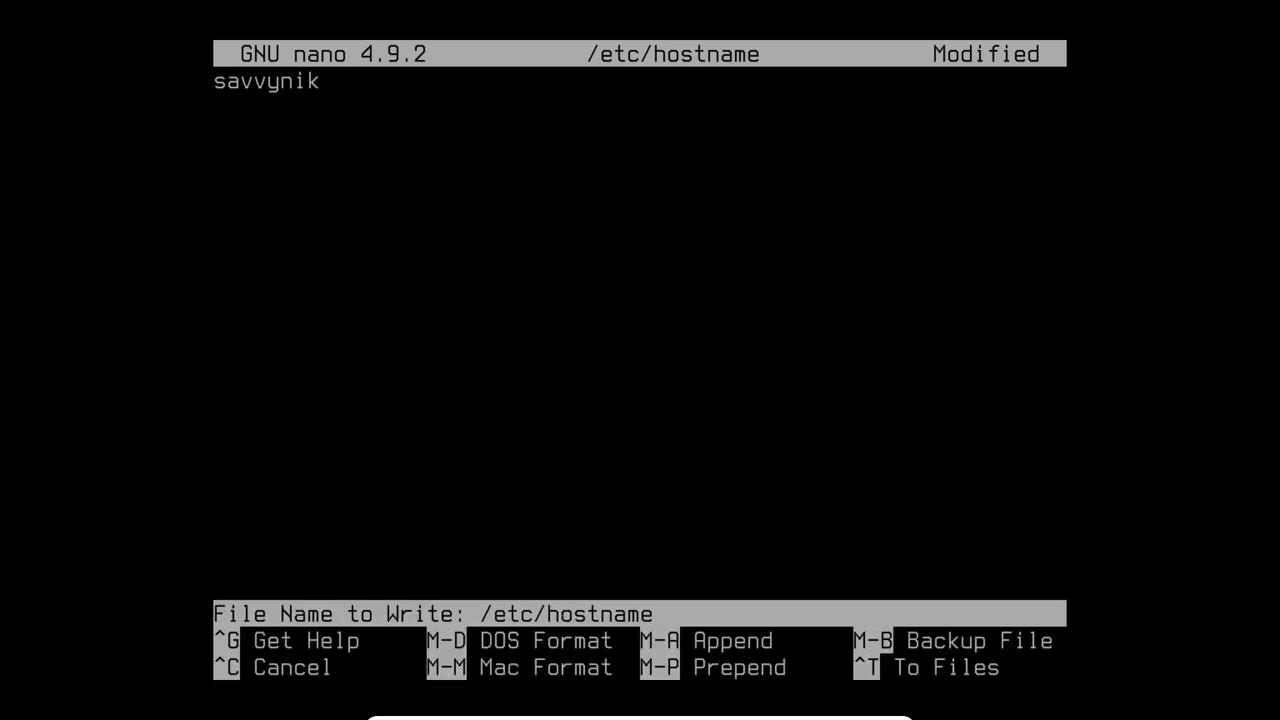
key(Return)
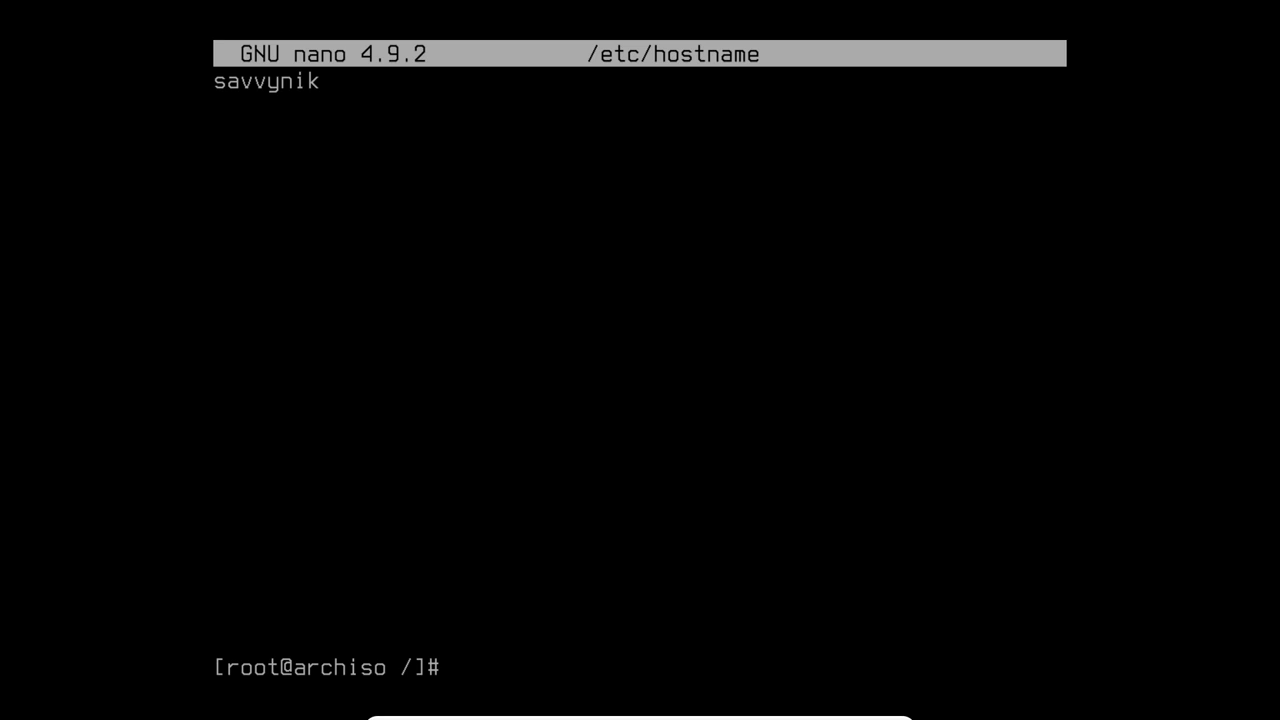
Step: Open /etc/hosts in nano and add entries mapping 127.0.0.1 and ::1 to localhost below the comments
text(nano /etc/hosts)
key(Return)
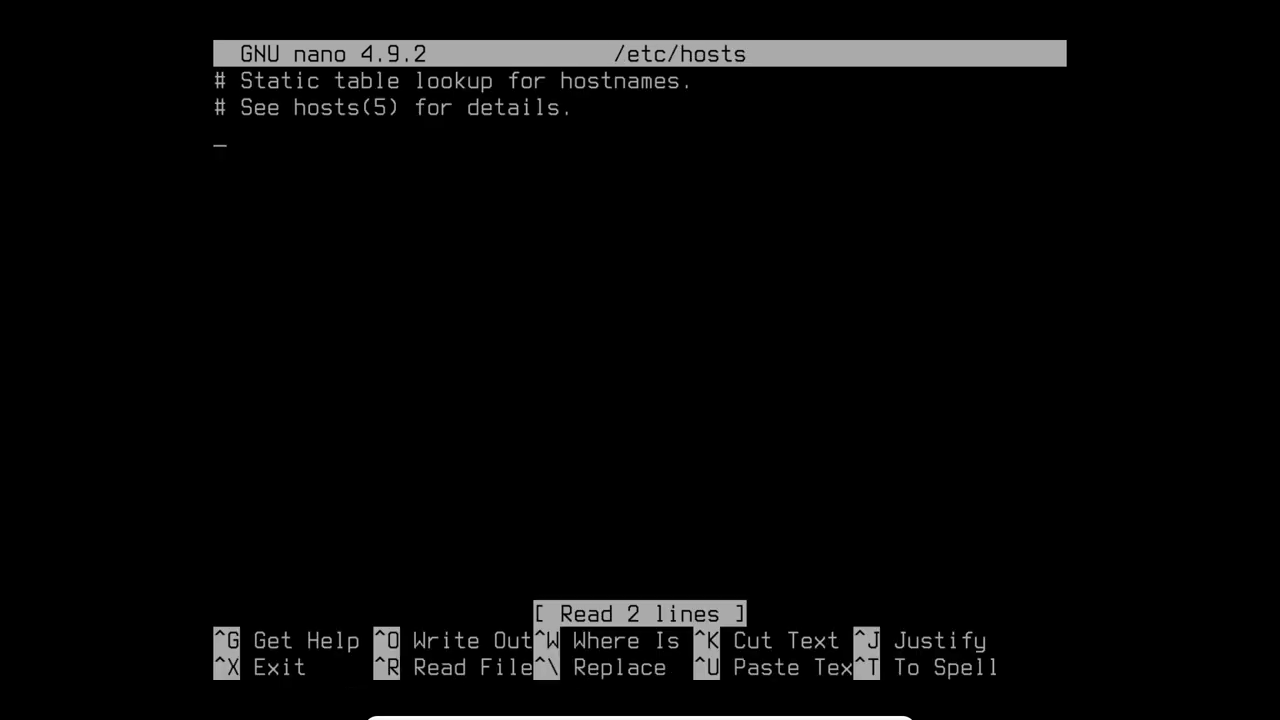
key(Return)
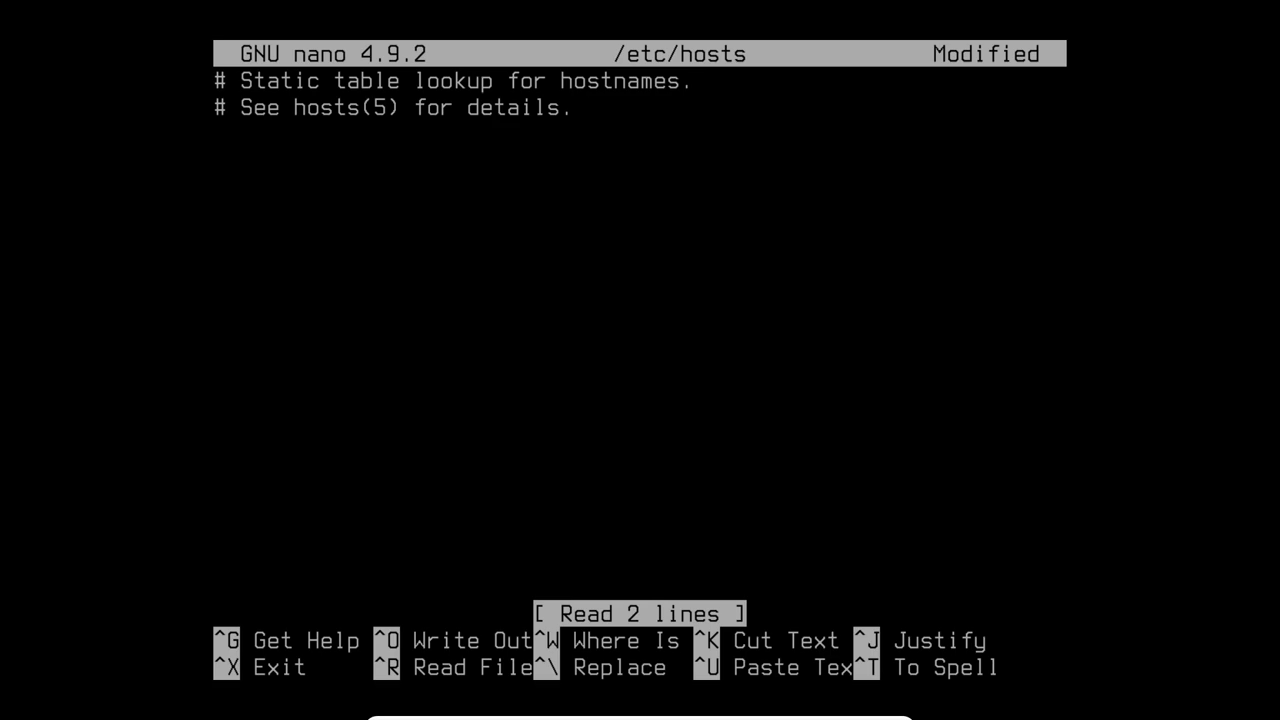
text(127.0.0.1       )
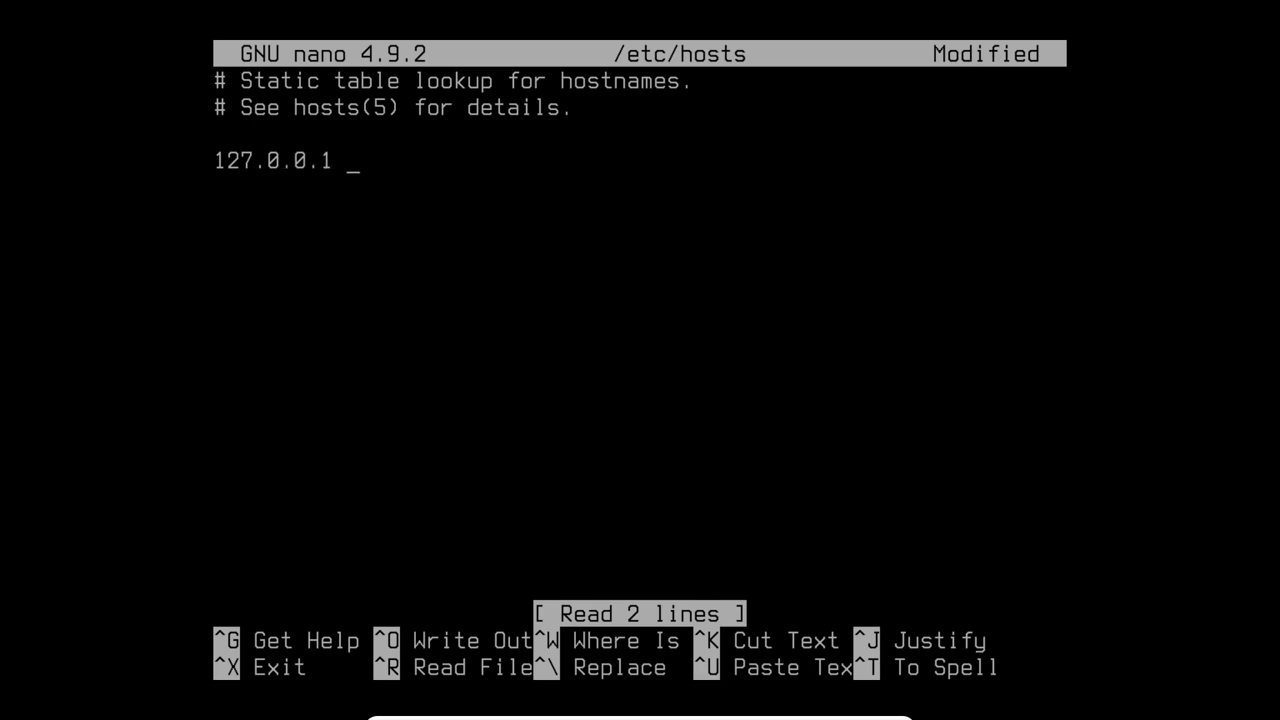
text(localhost)
key(Return)
text(::1)
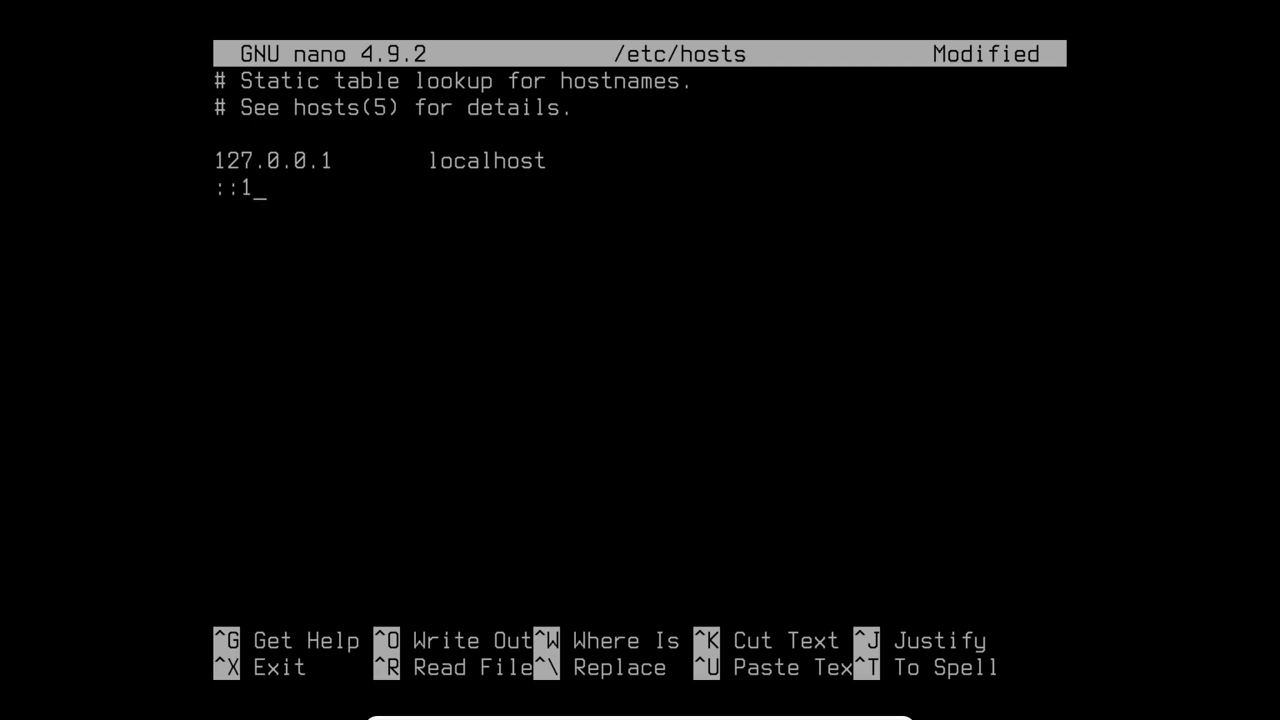
key(Tab)
key(Tab)
text(localhost)
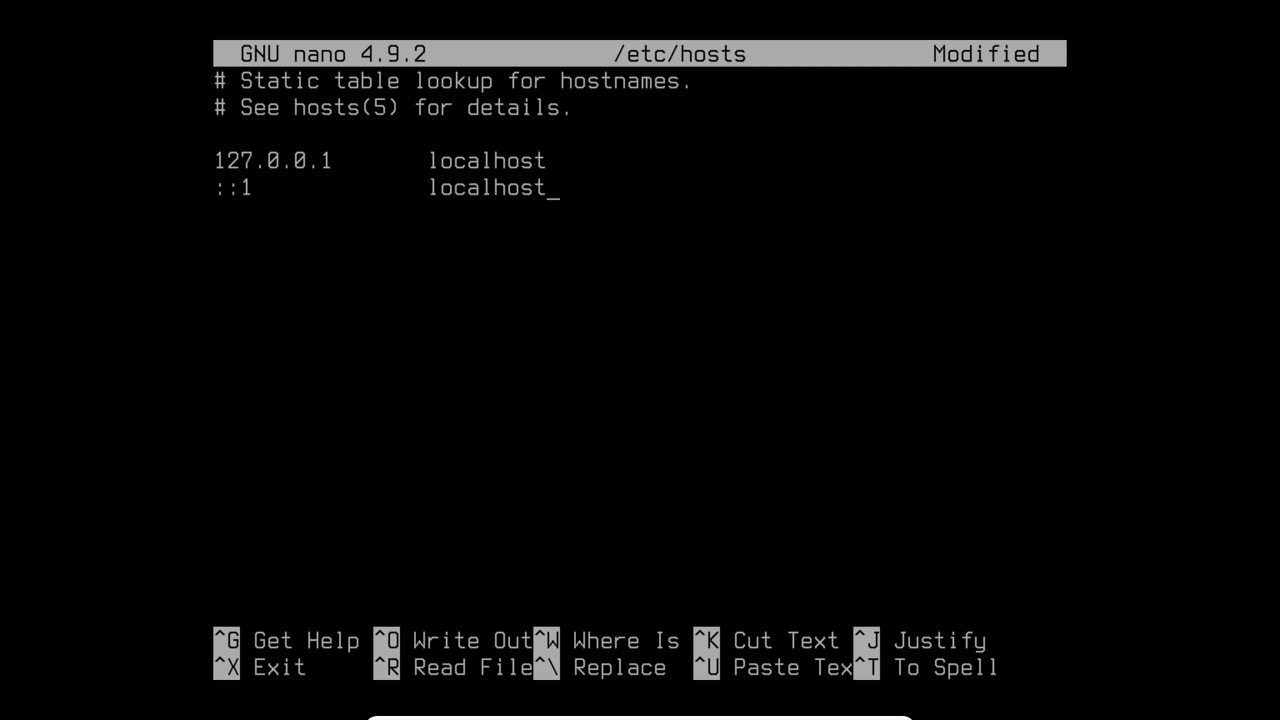
Step: Add a hosts entry mapping 127.0.1.1 to savvynik.localdomain and savvynik, and save /etc/hosts
text(127.0.1.1)
key(Tab)
text(savvynik)
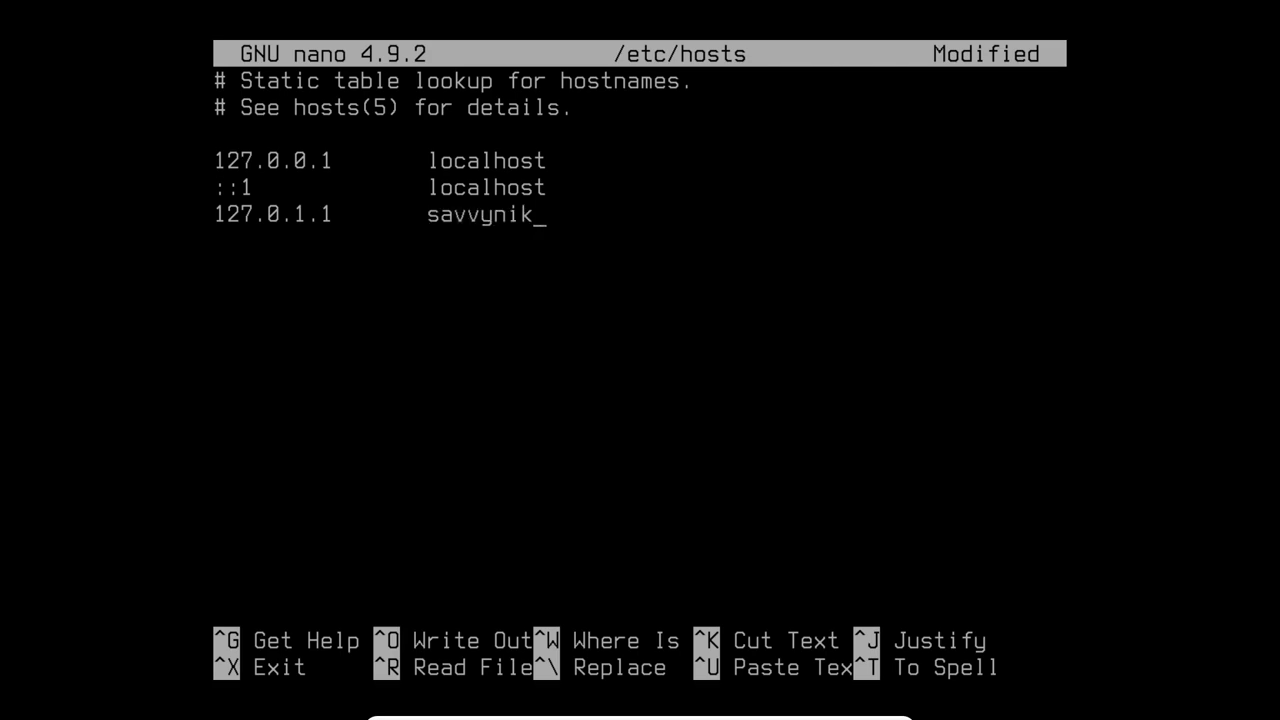
text(.localdomain)
key(Tab)
text(savvynik)
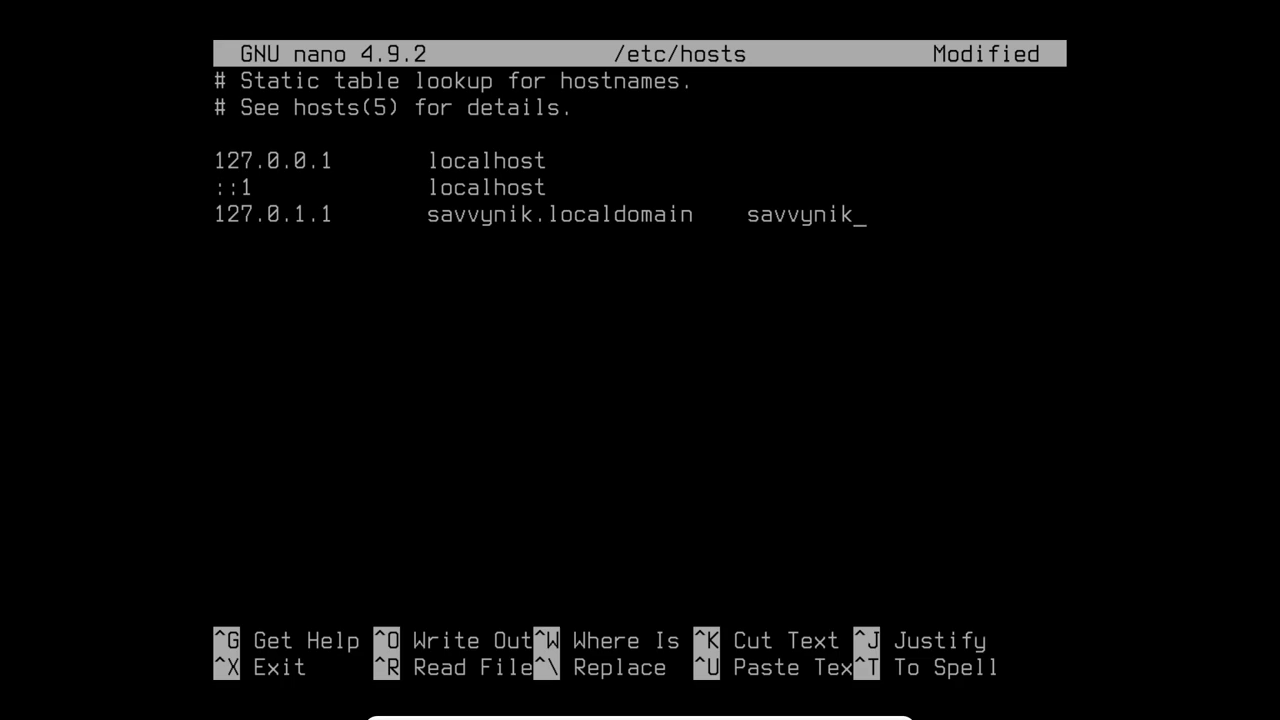
key(ctrl+x)
key(y)
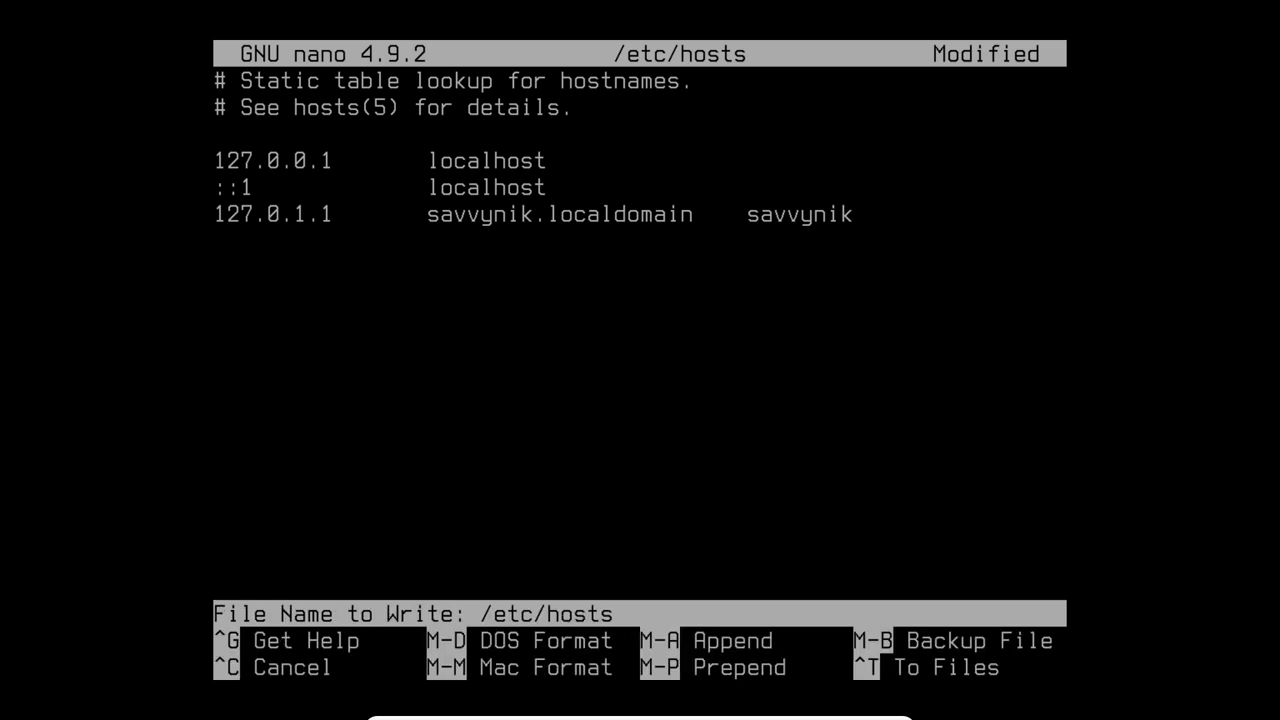
key(Return)
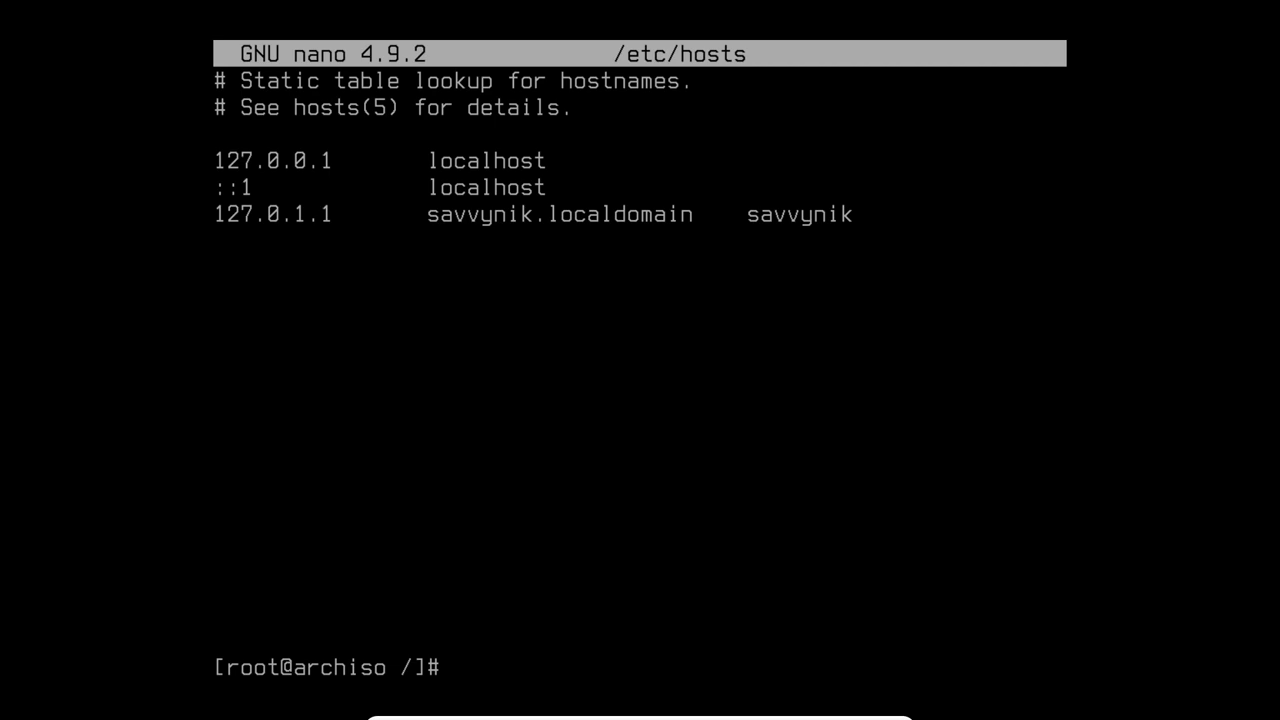
Step: Refresh the package databases and install netctl with pacman, accepting the default openresolv provider
text(pacman -Sy)
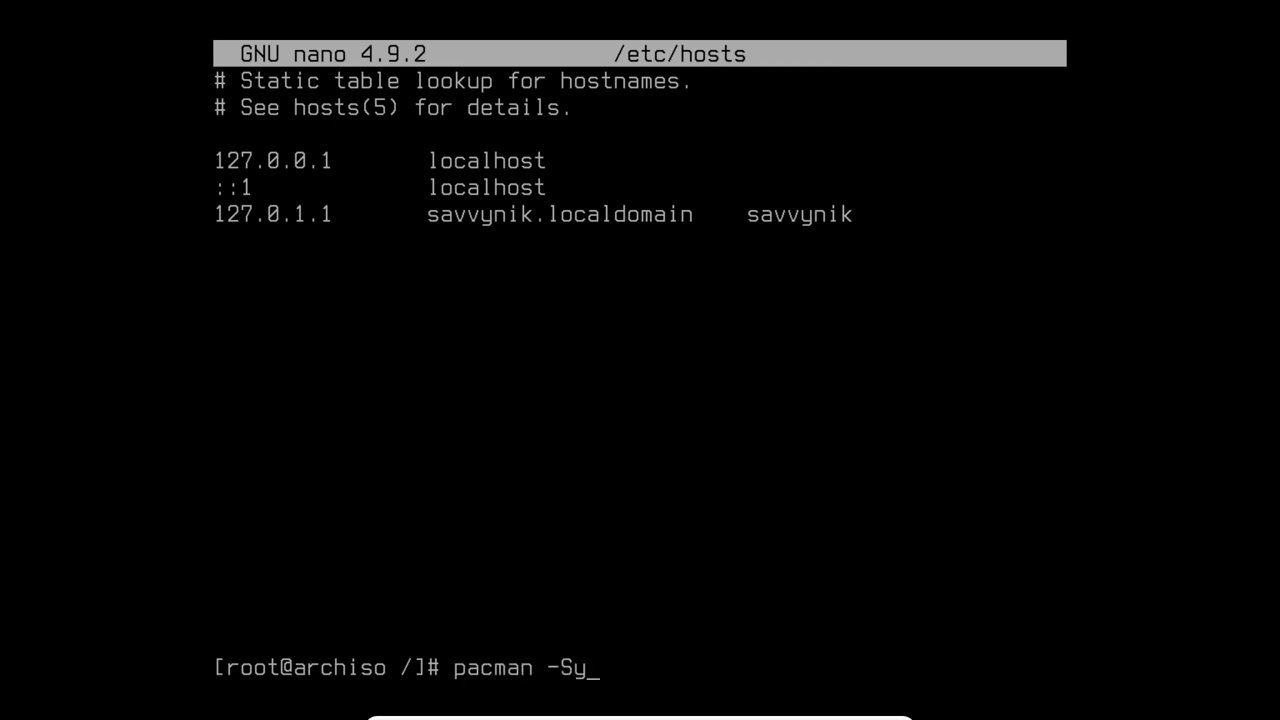
text( netctl)
key(Return)
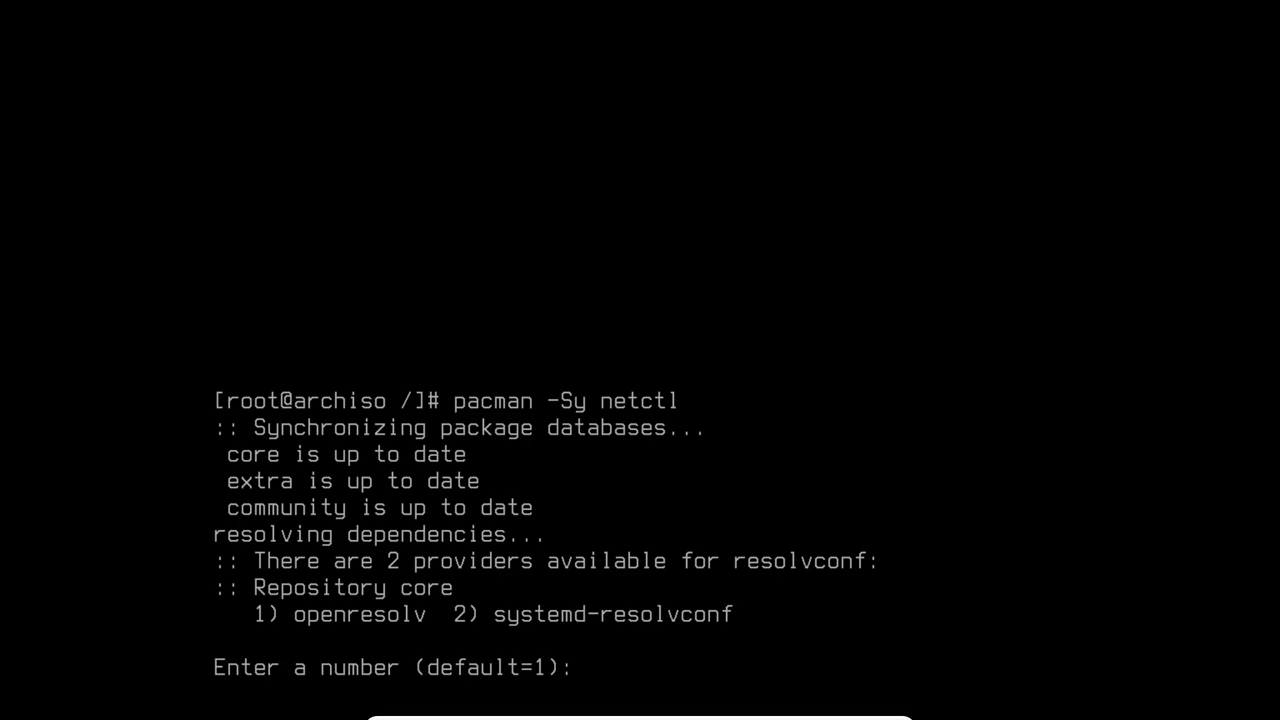
key(Return)
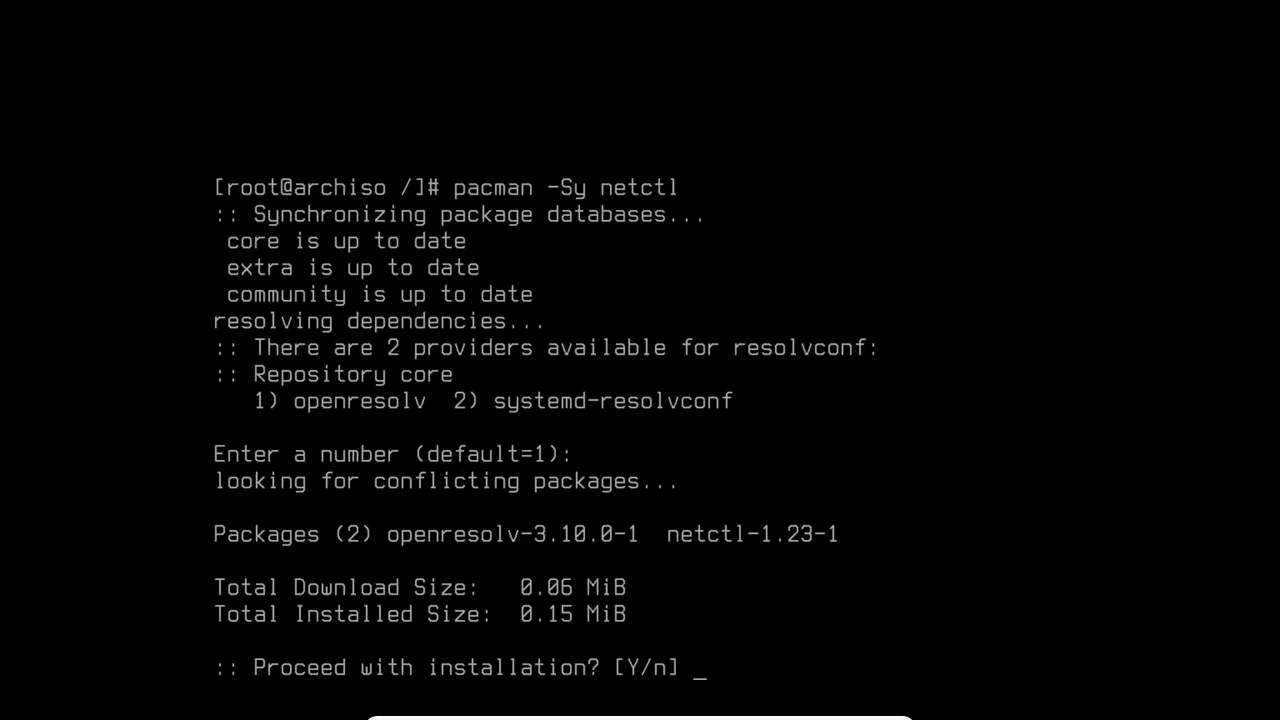
key(Return)
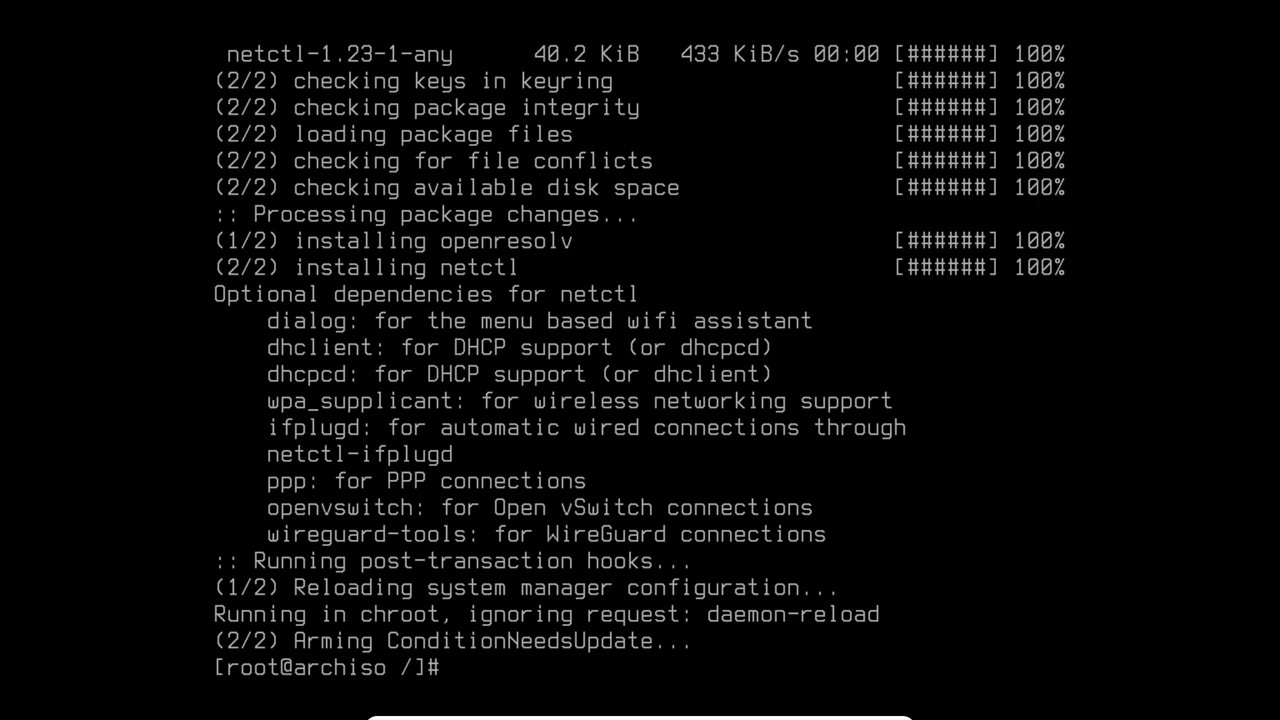
Step: Refresh the package databases and install dialog, dhcpcd, wpa_supplicant and ifplugd with pacman, accepting the installation
text(pacman -Sy dia)
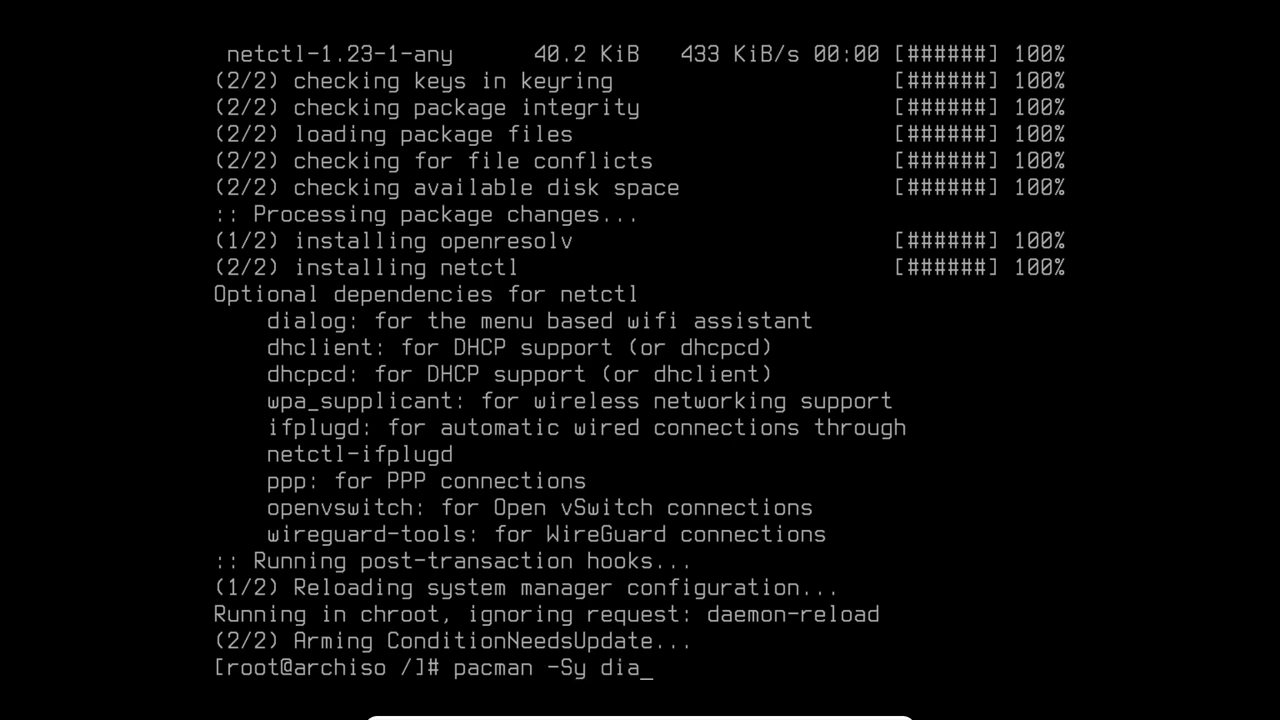
text(log dhcpcd )
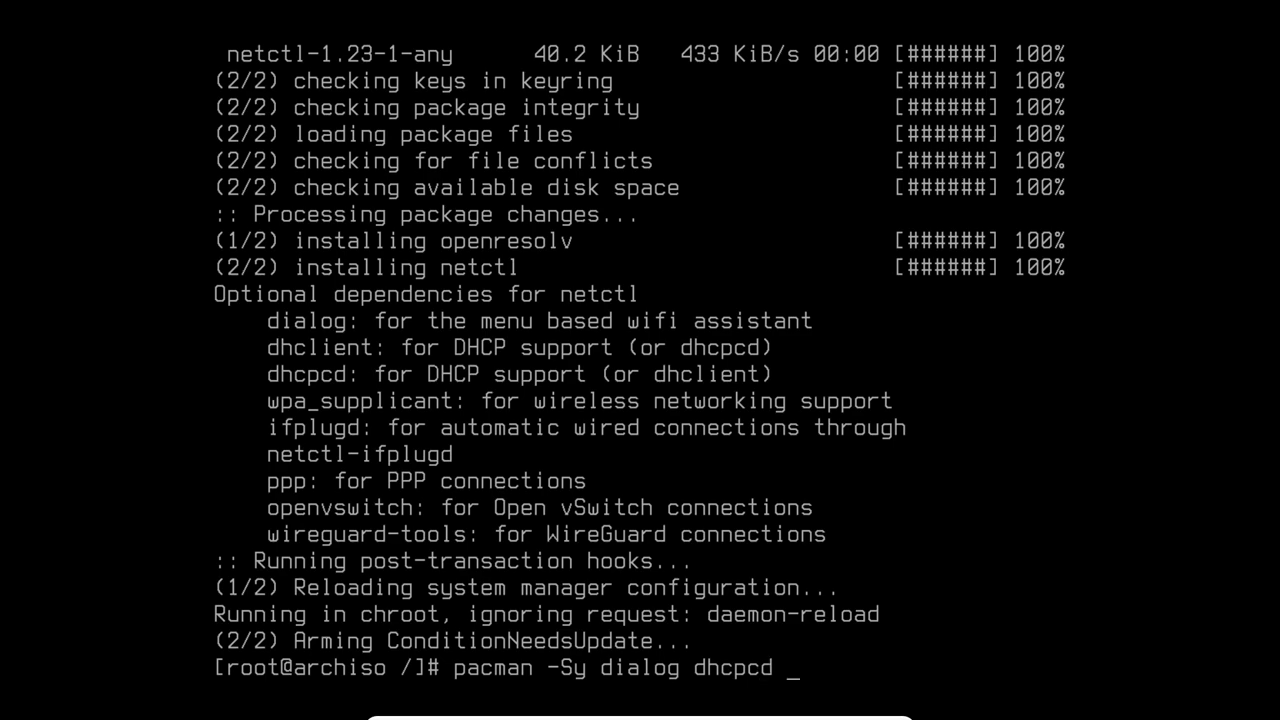
text(wpa_supp)
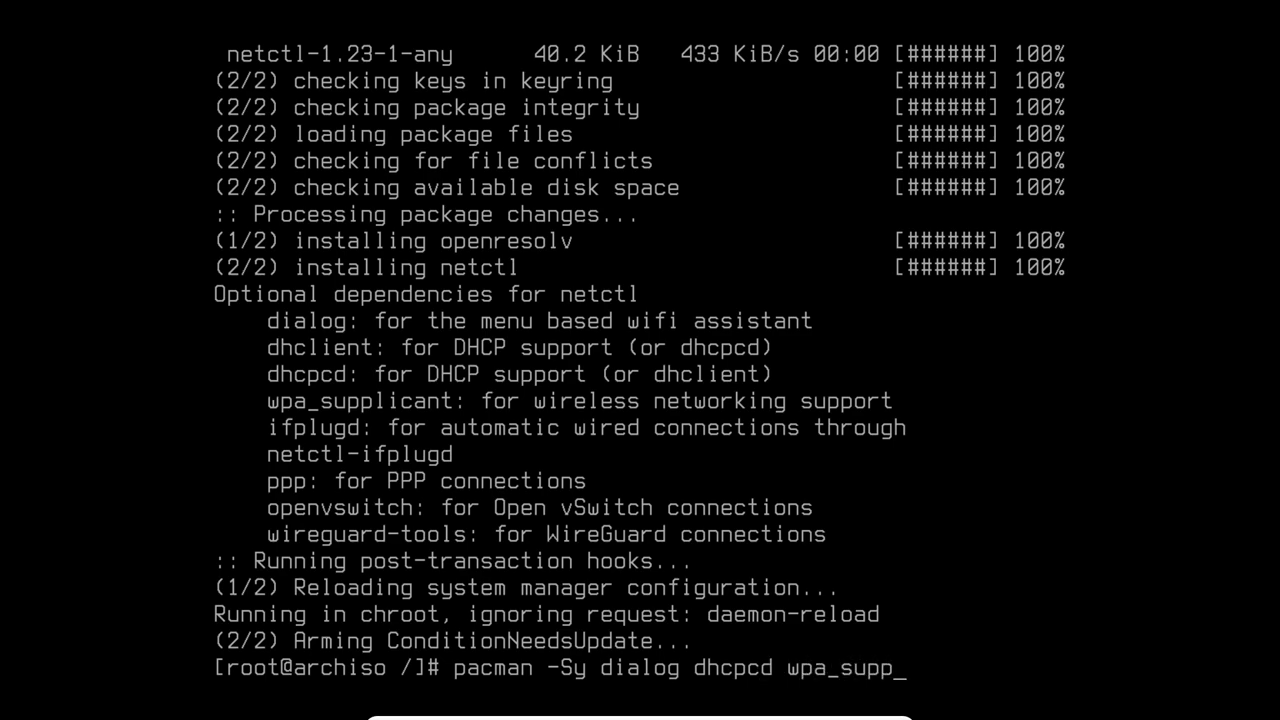
text(licant ifplugd)
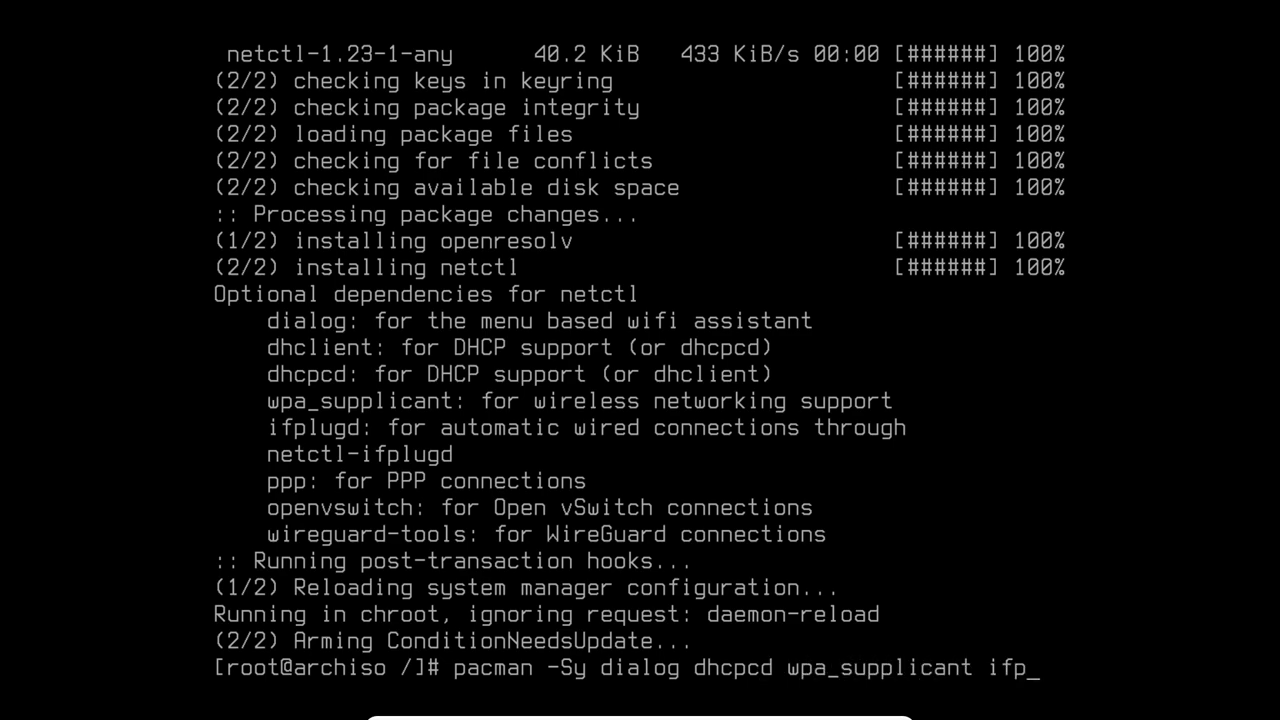
key(Return)
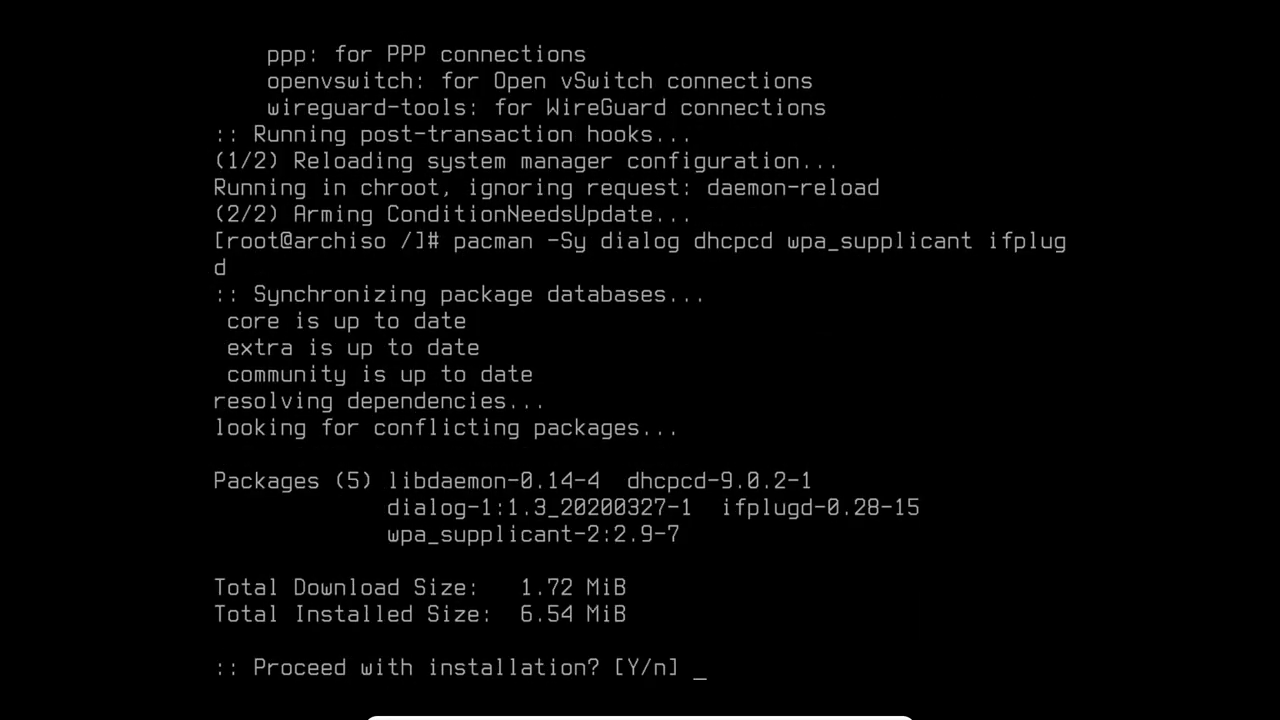
key(Return)
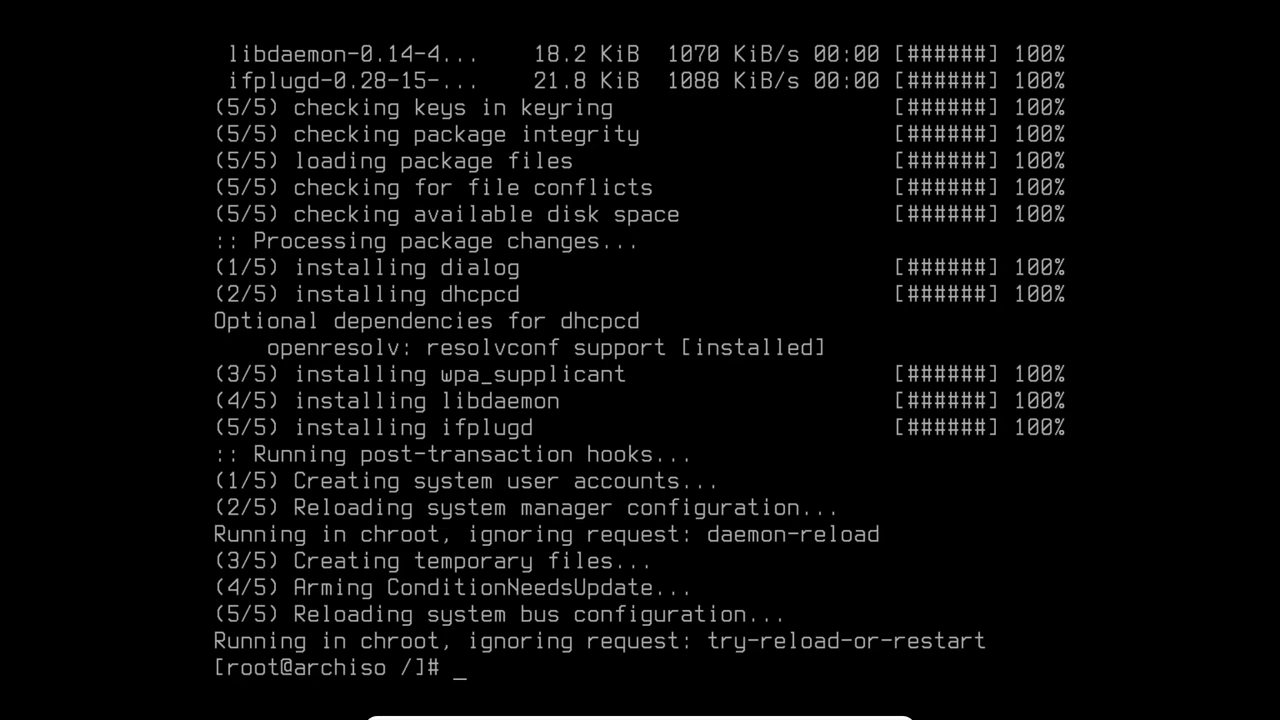
Step: Create the user savvynik with a home directory and membership in the wheel, audio and video groups
text(useradd -G wh)
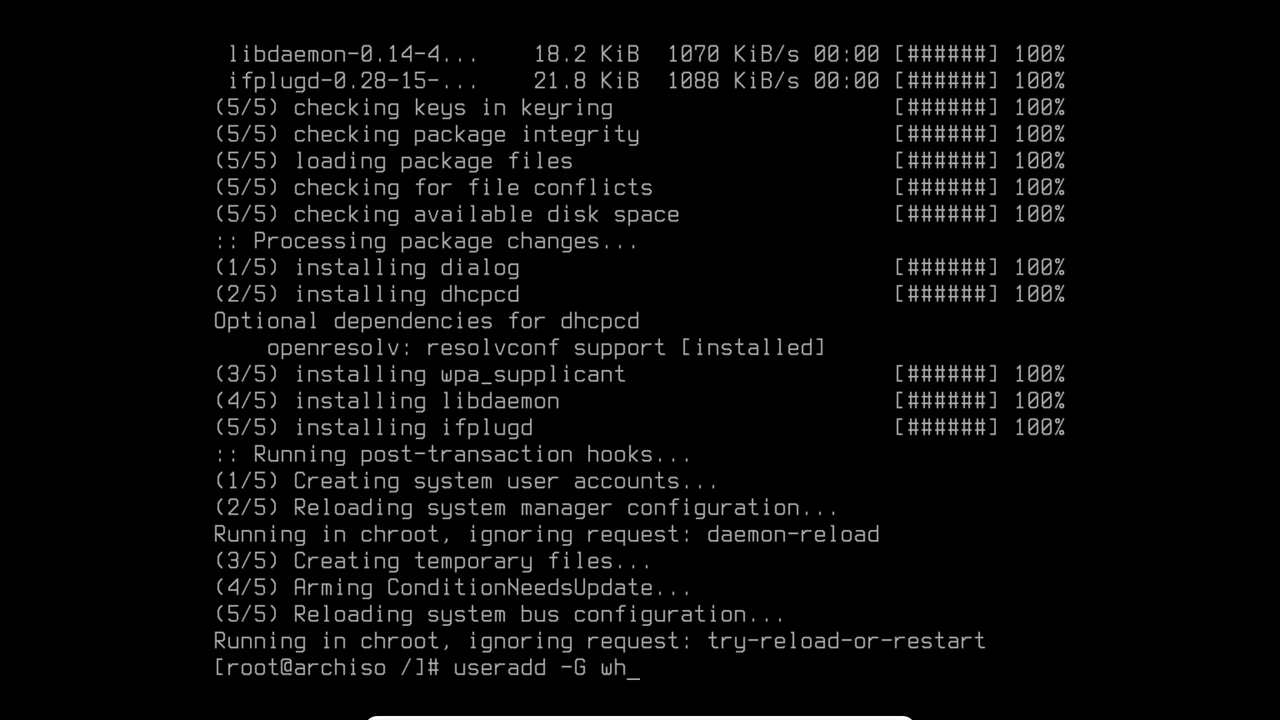
text(eel,audio,video -m)
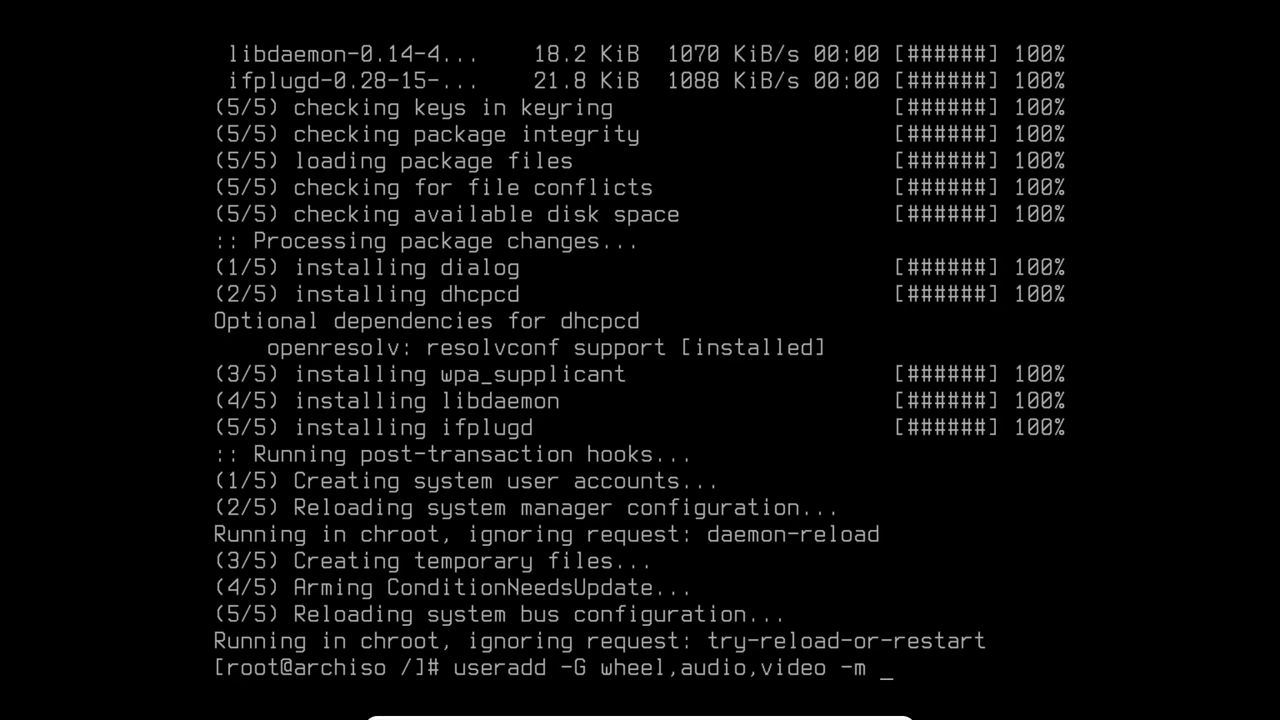
text( savvynik)
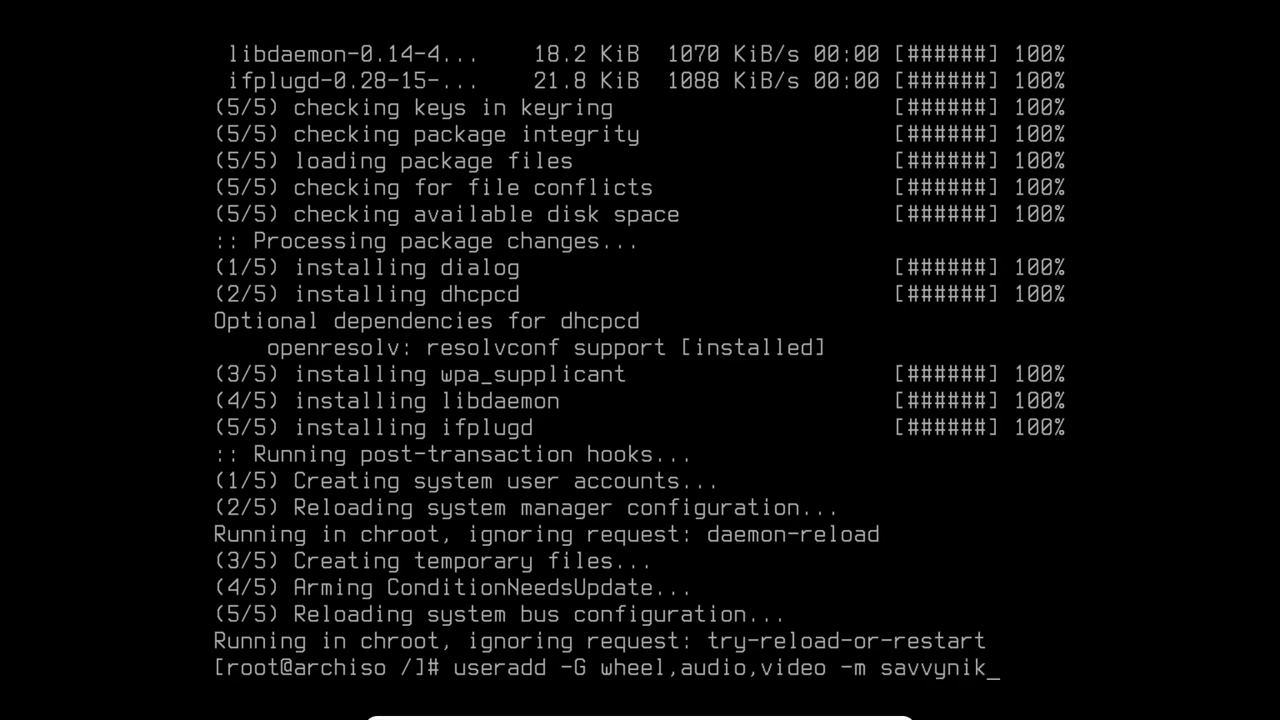
key(Return)
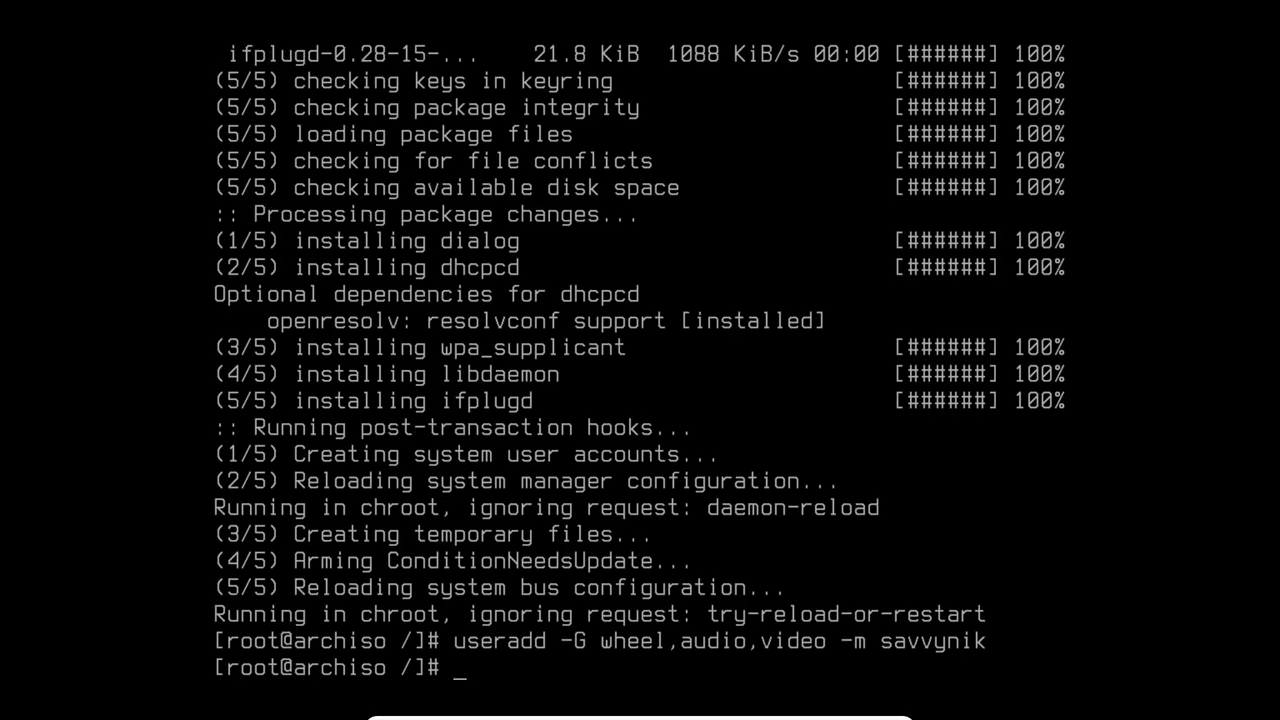
Step: Set the account password for the user savvynik with passwd, entering and retyping the new password
text(passwd savvynik)
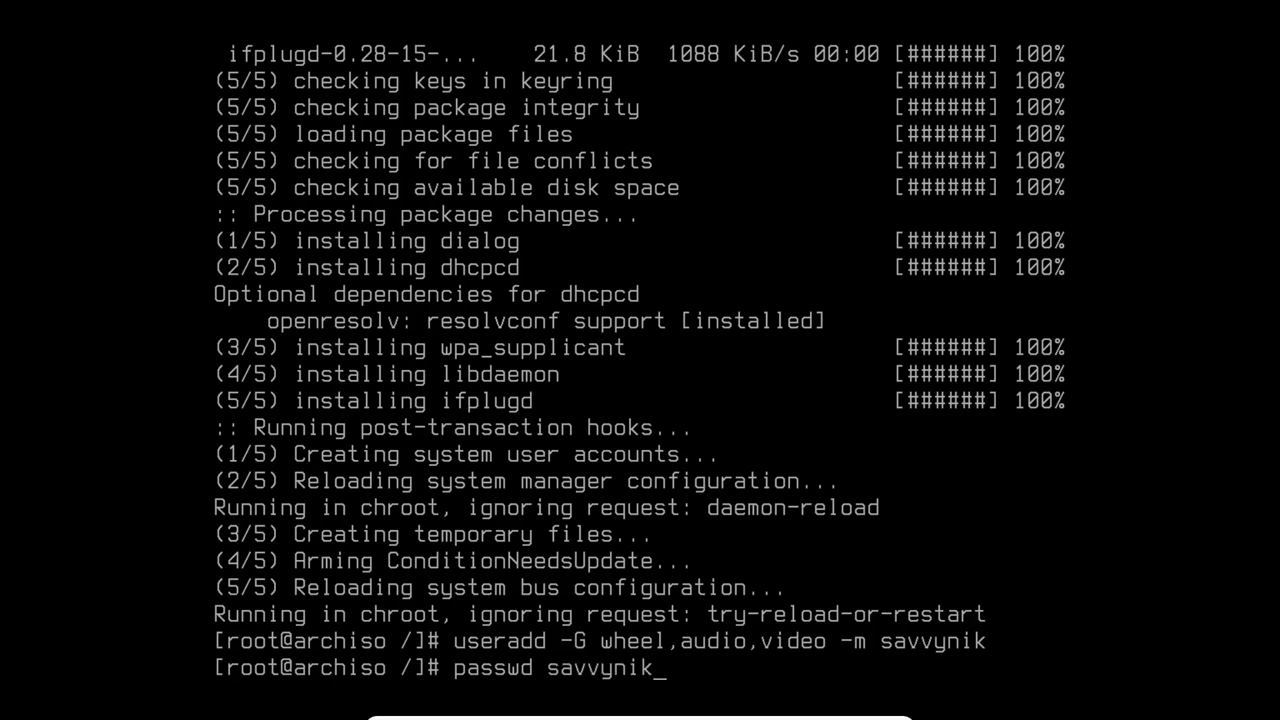
key(Return)
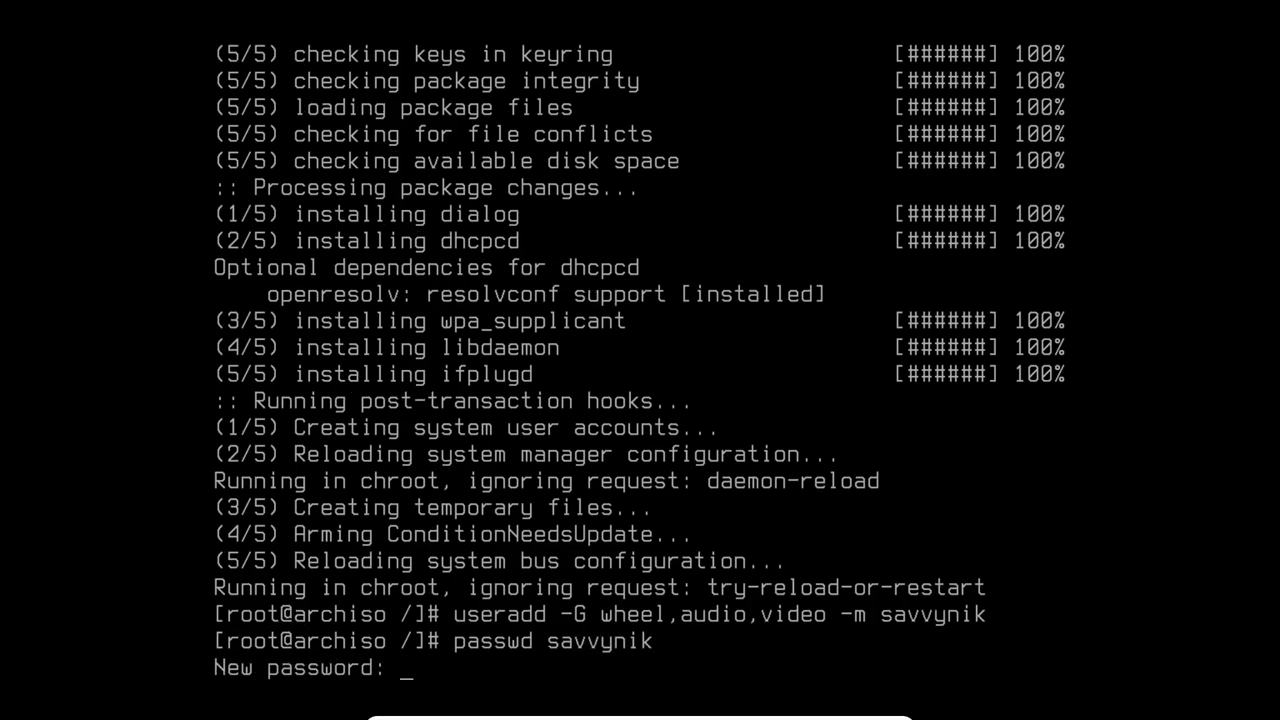
key(Return)
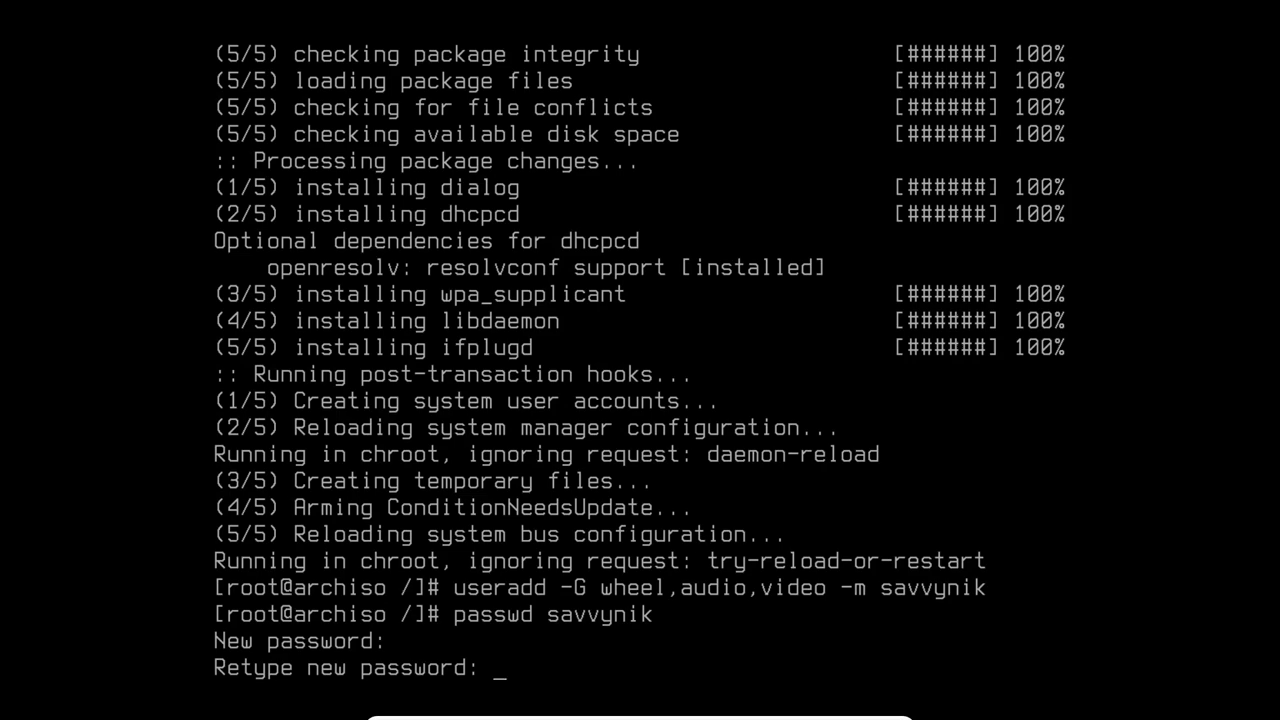
key(Return)
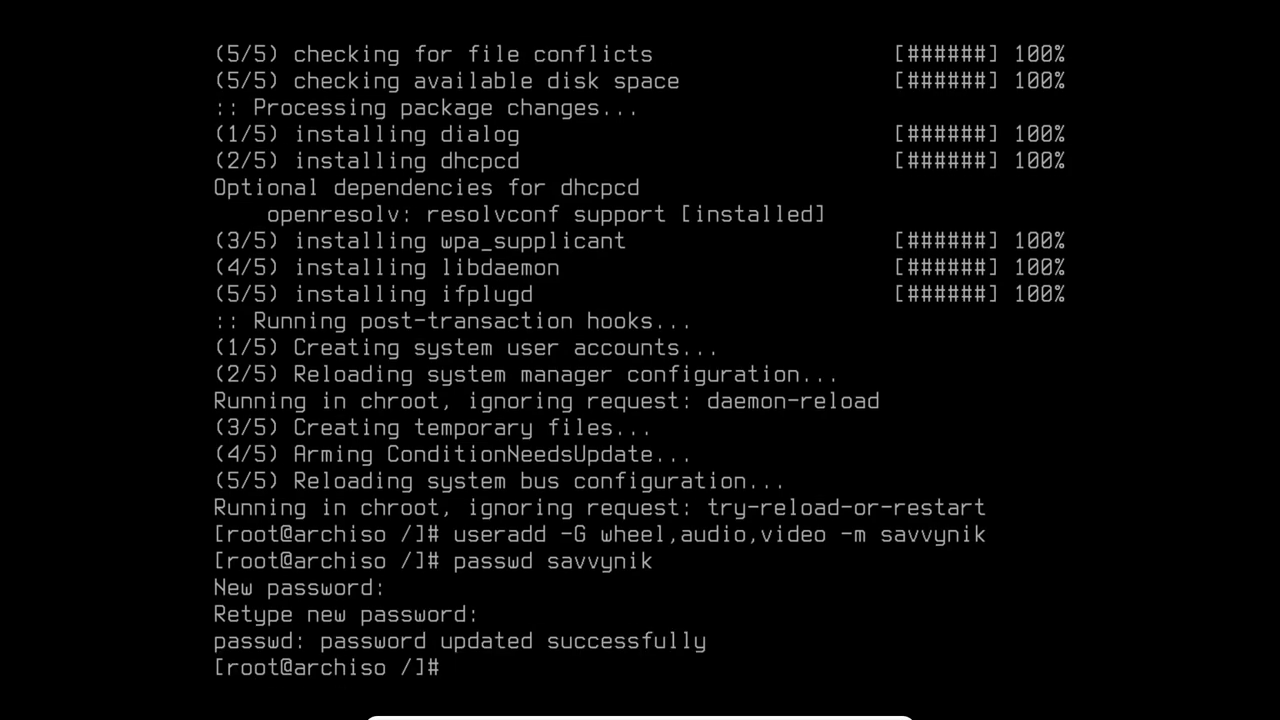
text(ls /home/)
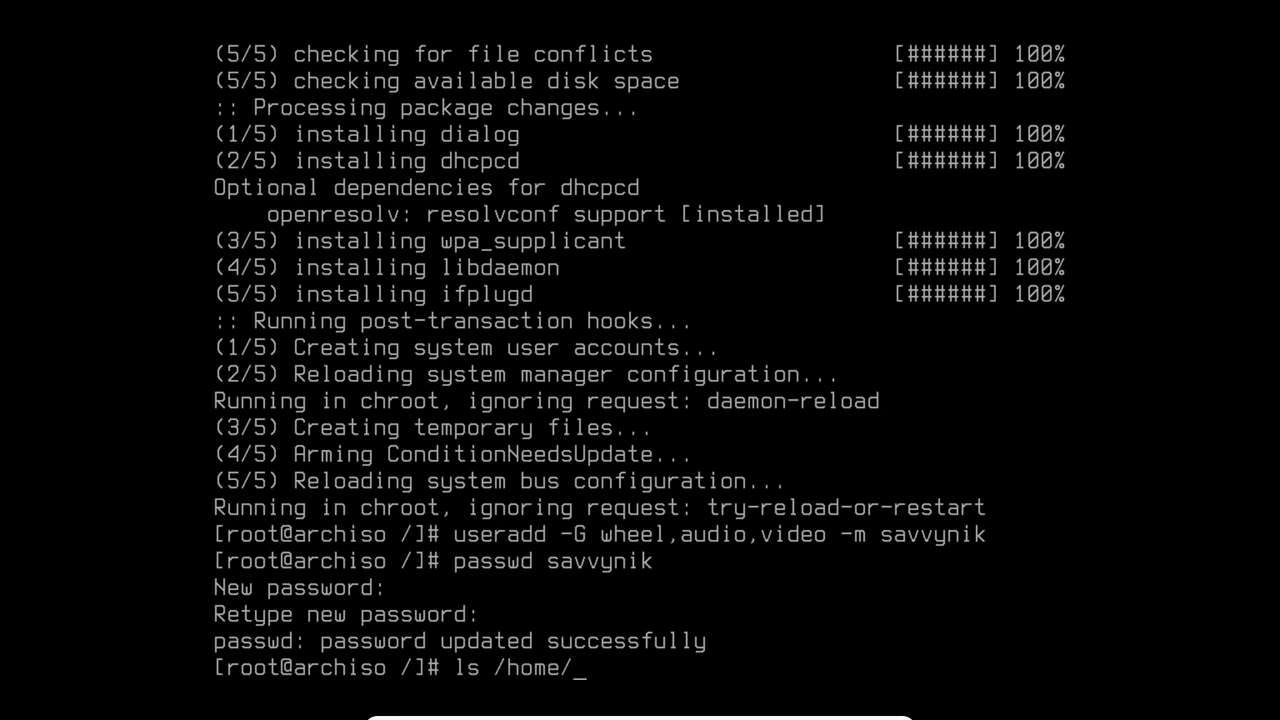
text(savvynik/)
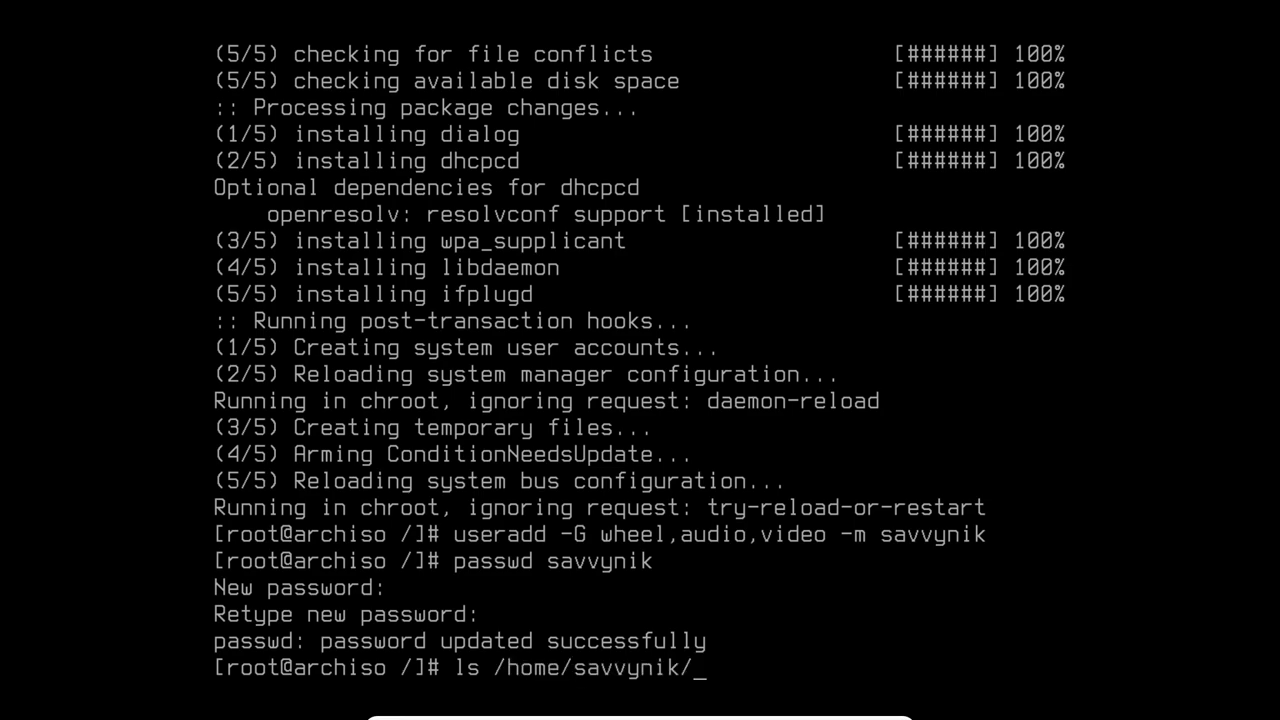
key(BackSpace)
key(BackSpace)
key(BackSpace)
key(BackSpace)
key(BackSpace)
key(BackSpace)
key(BackSpace)
key(BackSpace)
key(BackSpace)
key(BackSpace)
key(BackSpace)
key(BackSpace)
key(BackSpace)
key(BackSpace)
key(BackSpace)
key(BackSpace)
key(BackSpace)
key(BackSpace)
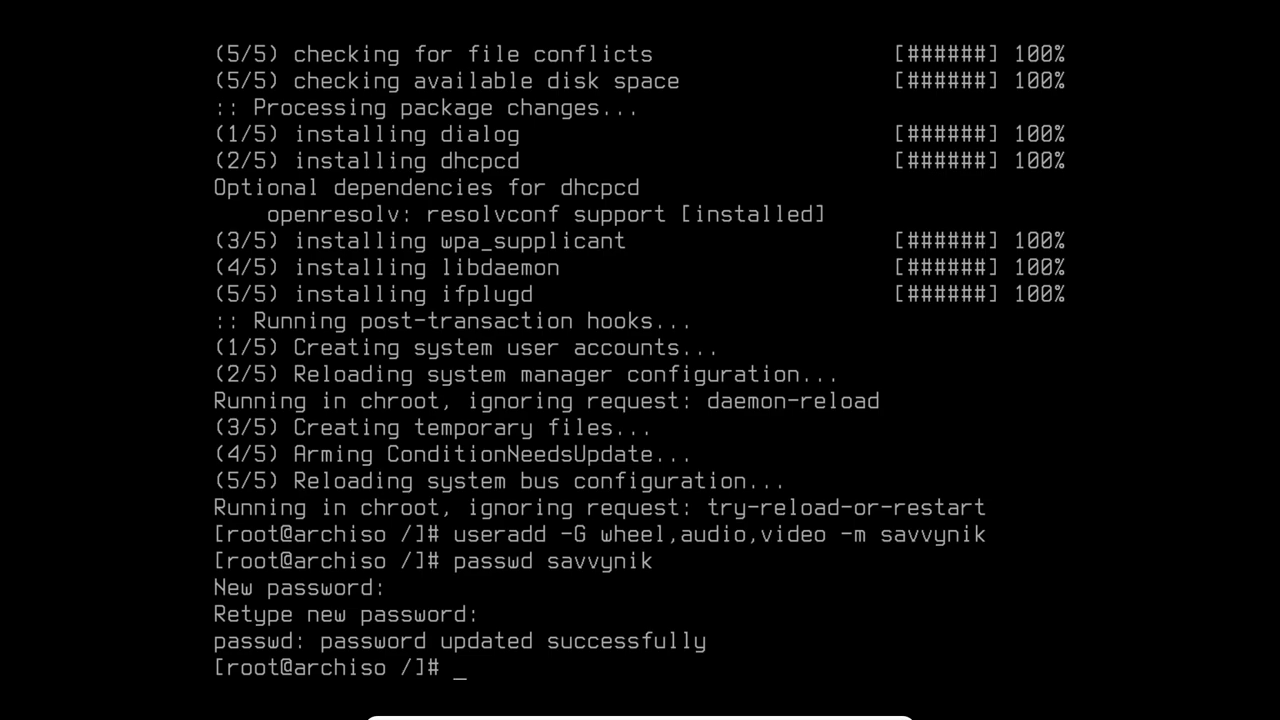
Step: Install the grub and efibootmgr packages with pacman, accepting the installation
text(pacman -S)
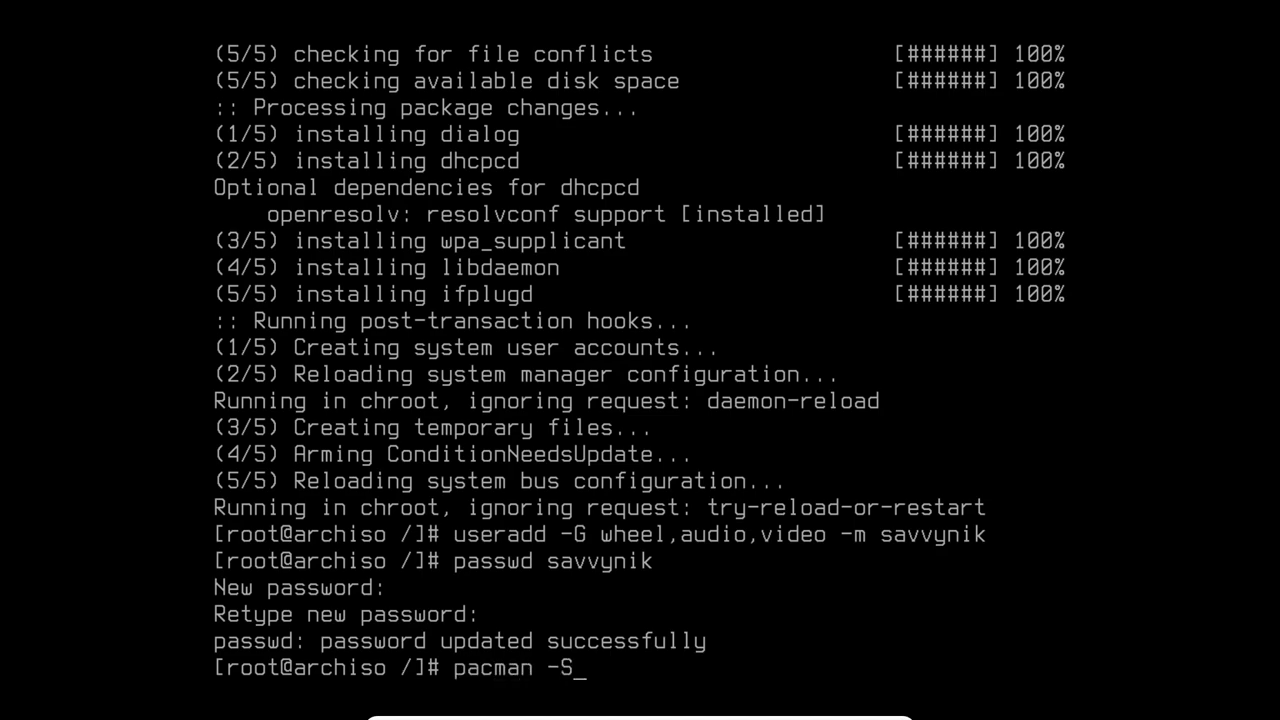
text( grub efibootmgr)
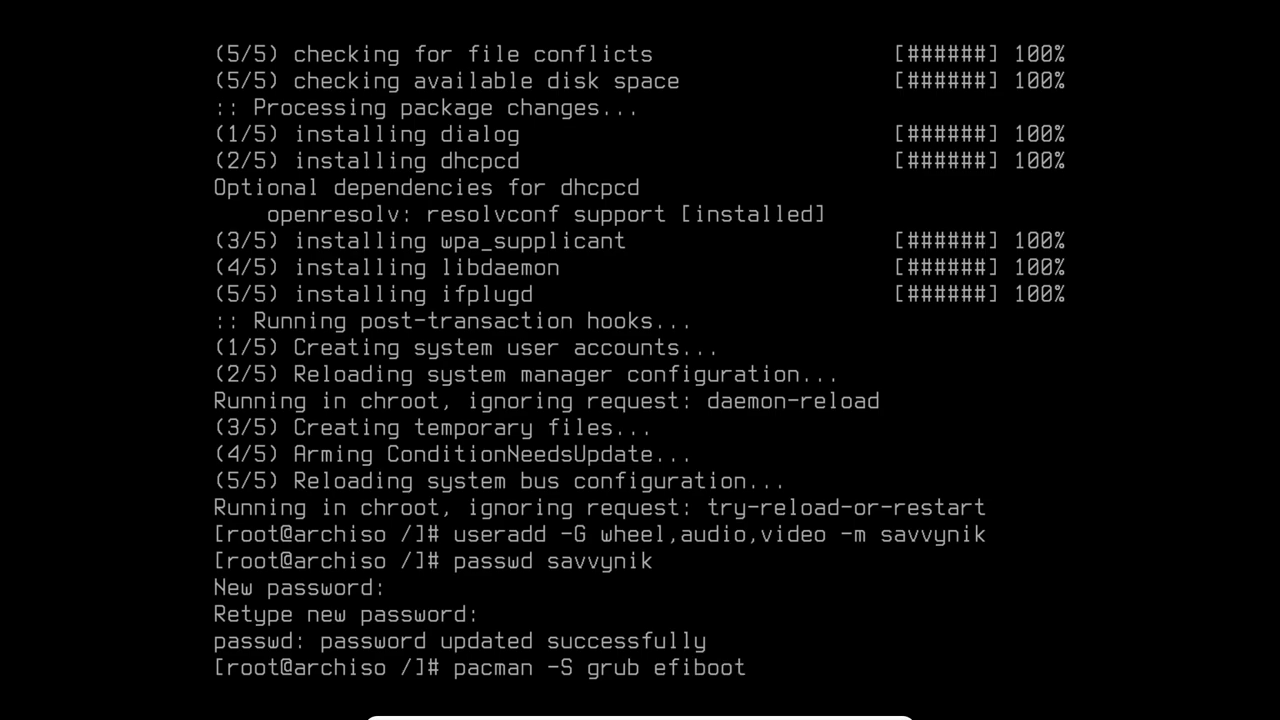
key(Return)
key(Return)
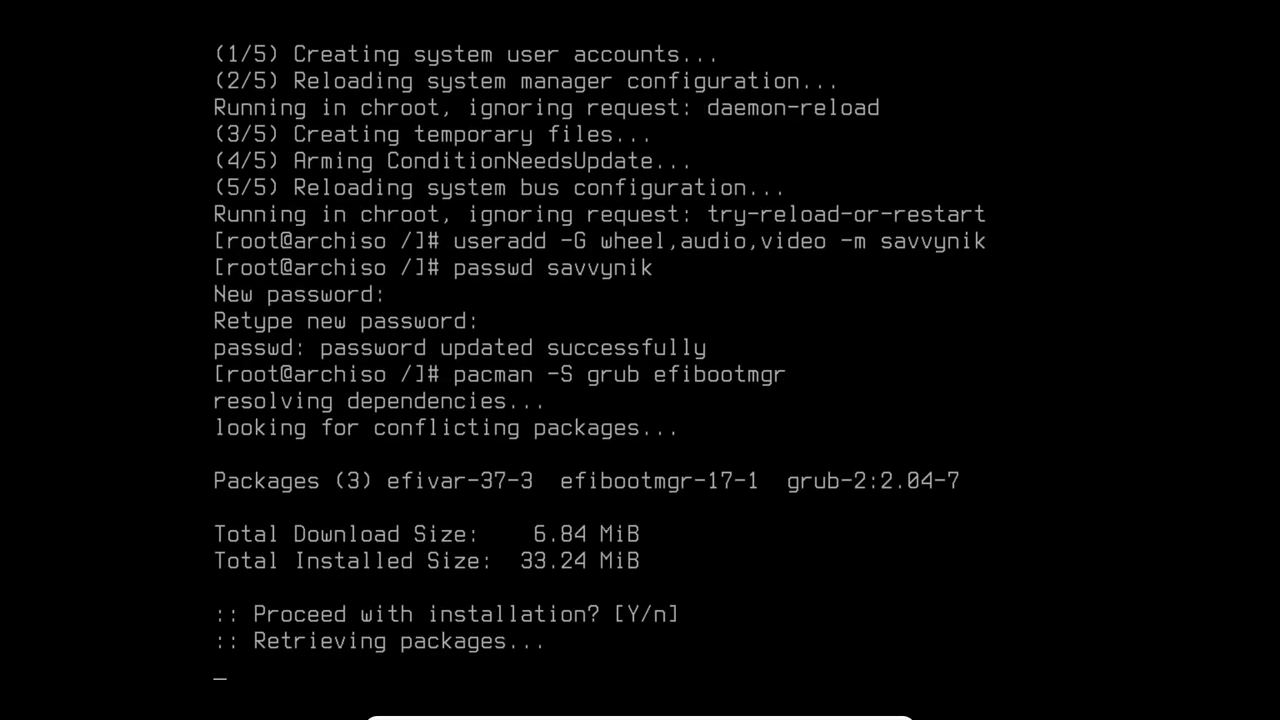
Step: Install the os-prober package with pacman and agree to proceed with the installation
text(pac)
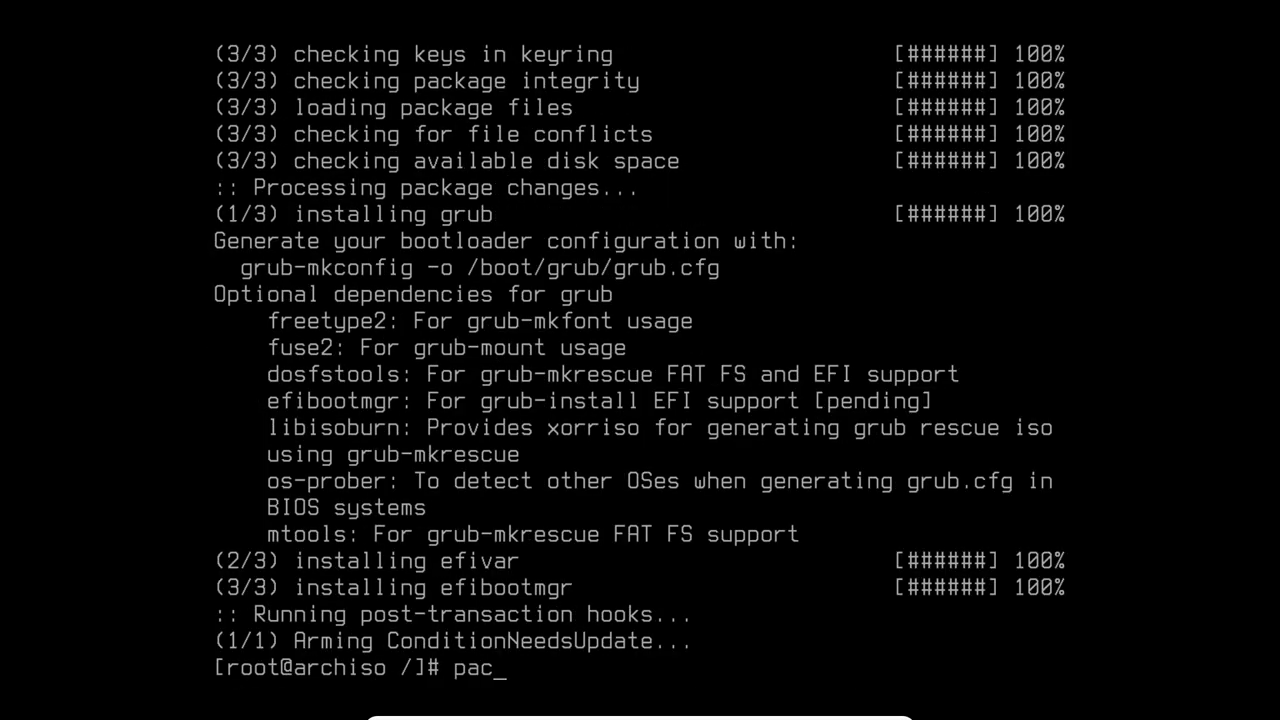
text(man -S os-prober)
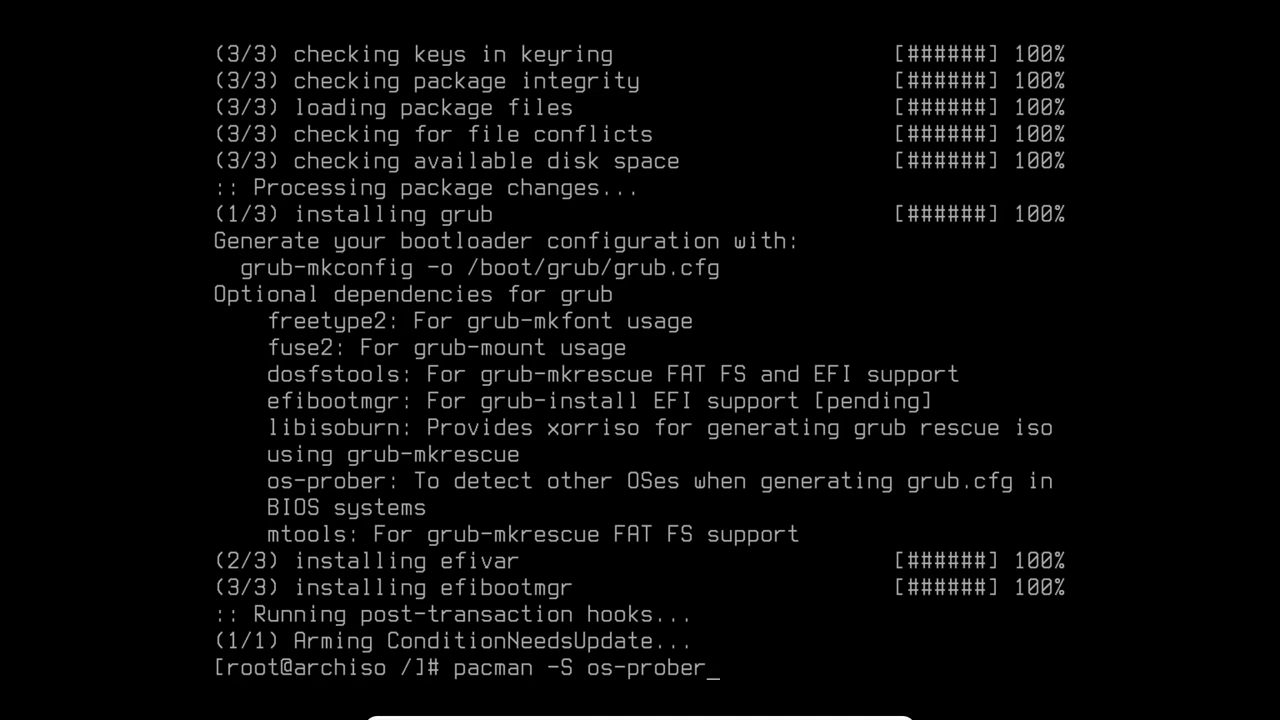
key(Return)
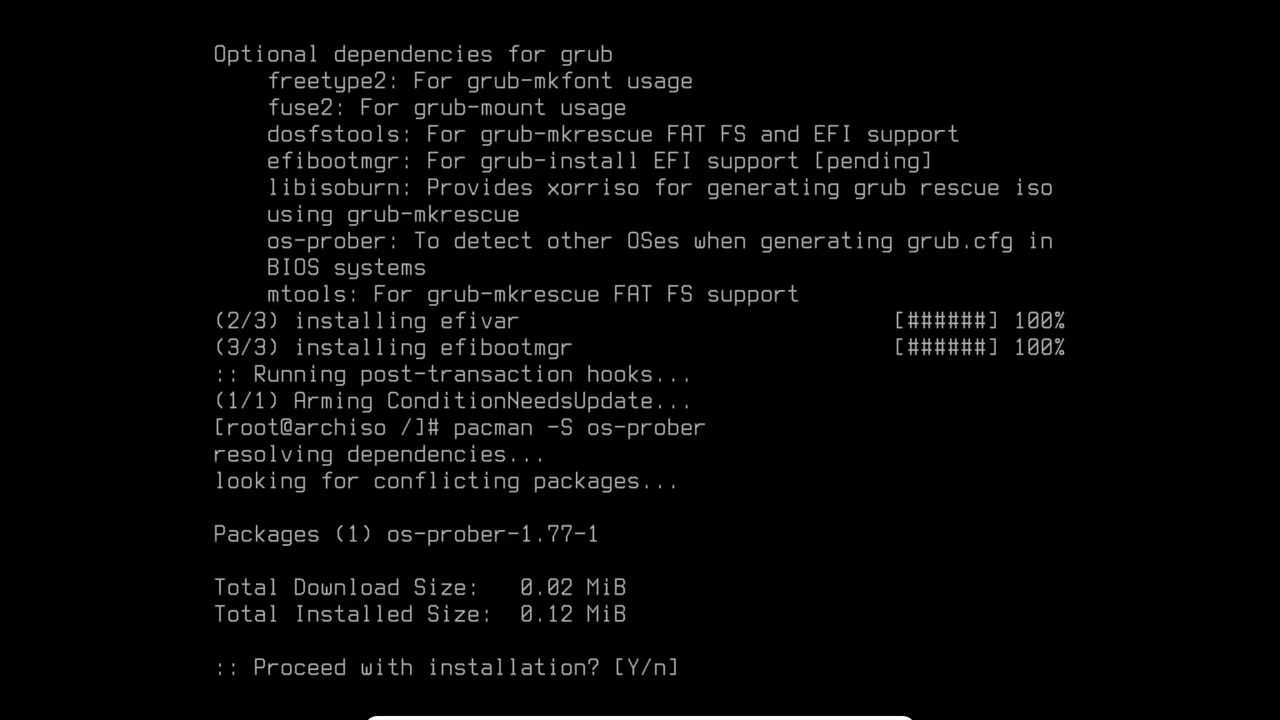
text(y)
key(Return)
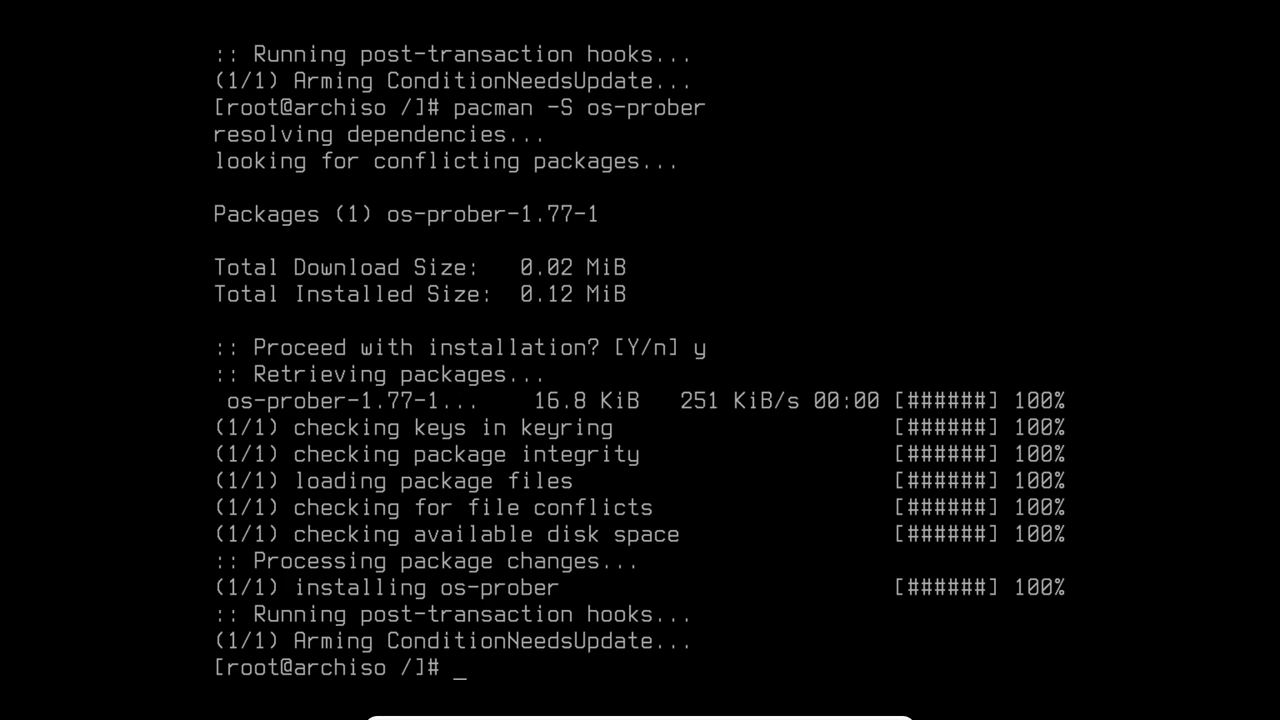
Step: Run grub-install for the x86_64-efi target with the EFI directory /efi/ and bootloader ID GRUB
text(grub-instal)
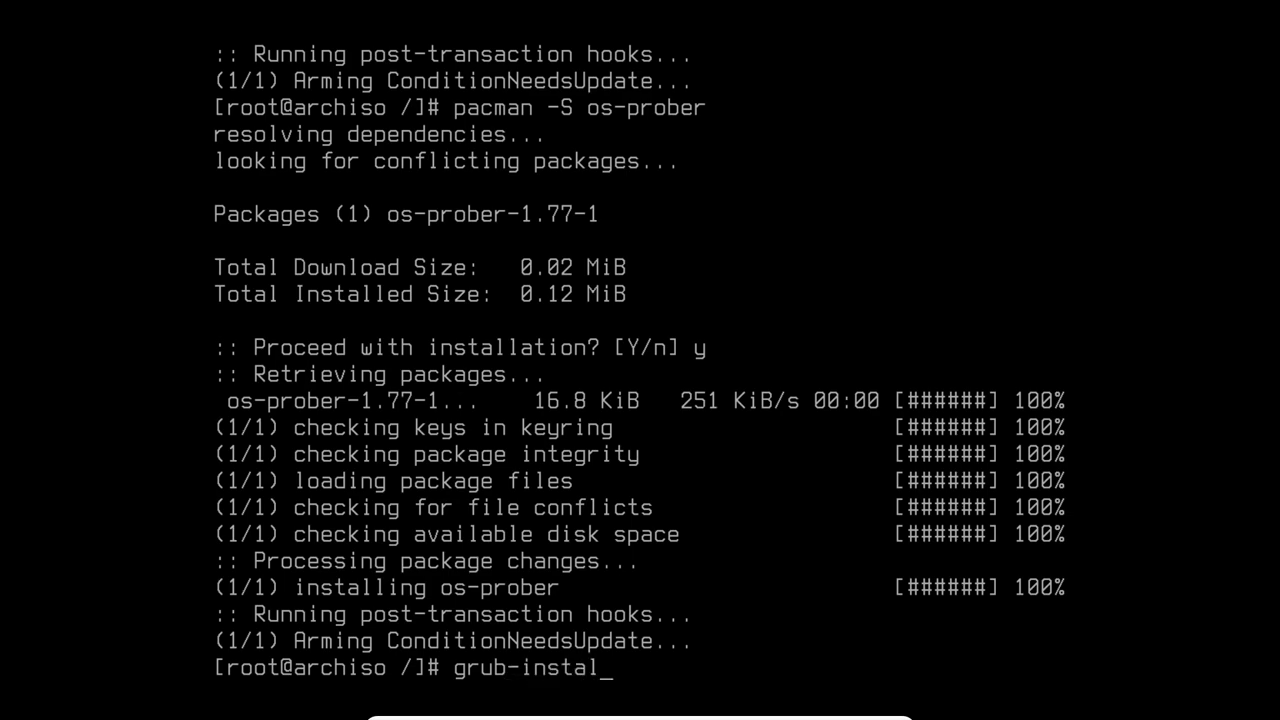
text(l --target=x86_64-efi)
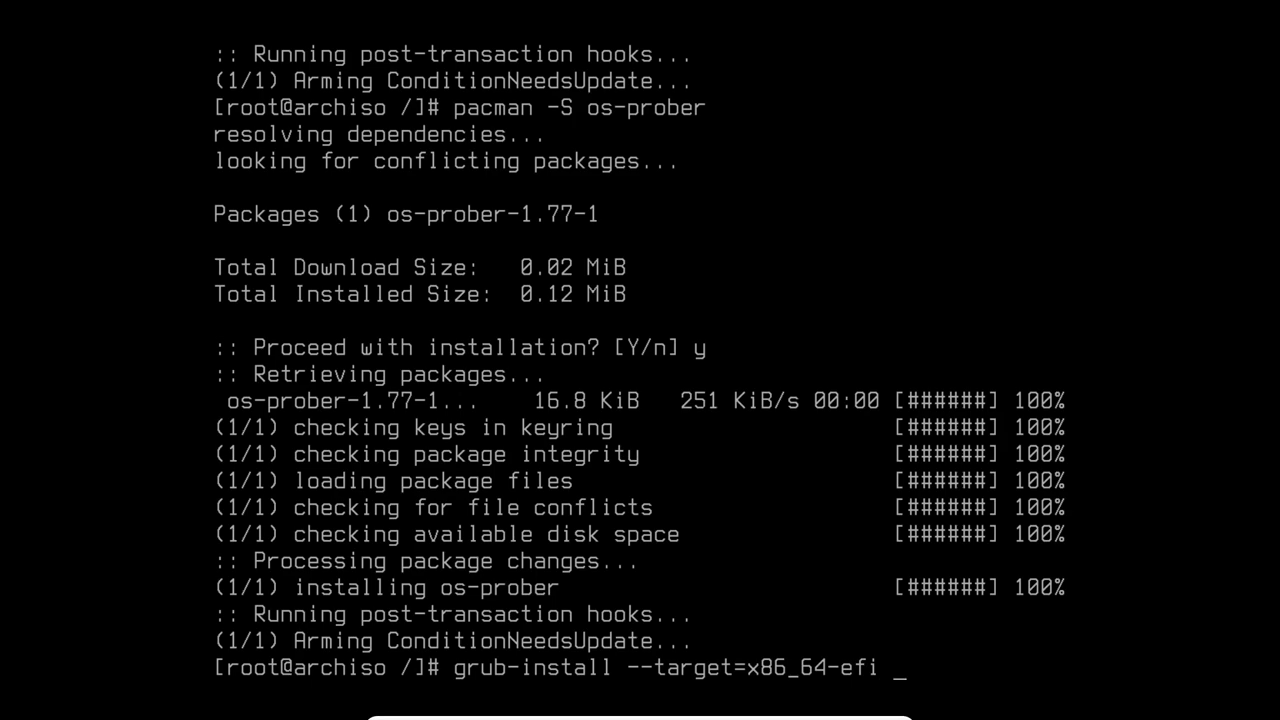
text( --efi-der)
key(BackSpace)
key(BackSpace)
text(irectory=/efi)
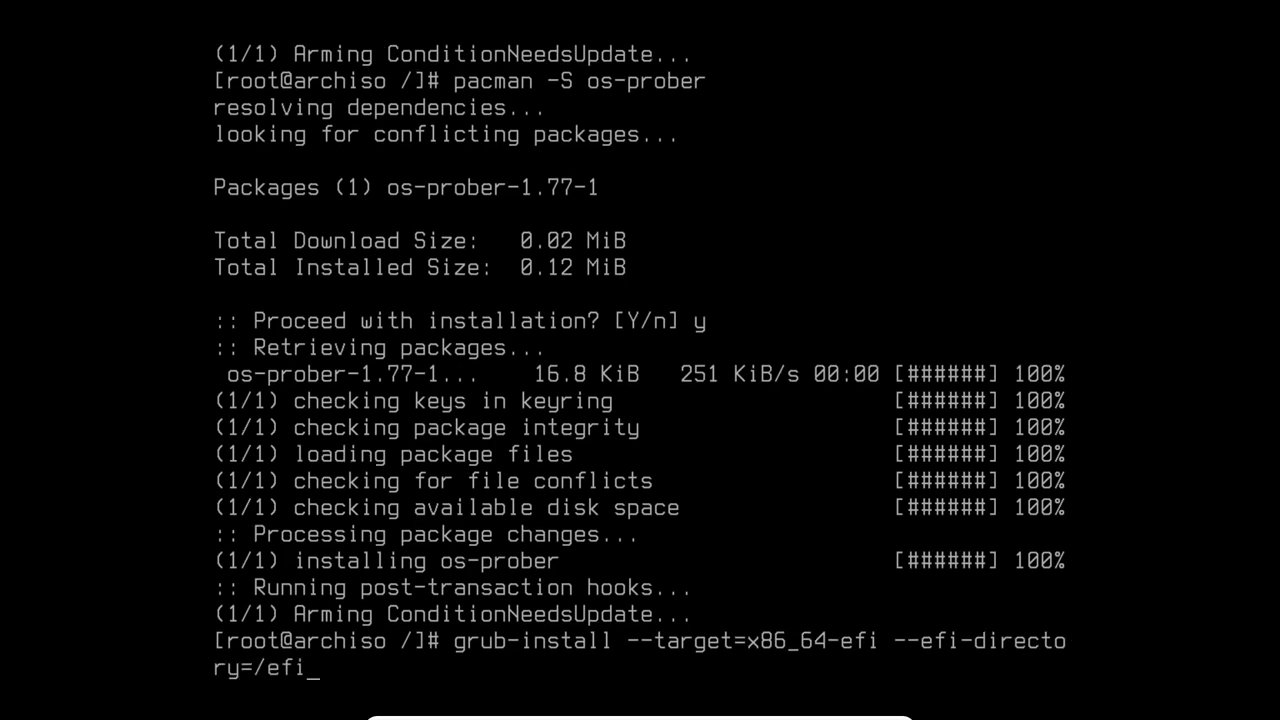
text(/ --bootloader-id=GRUB)
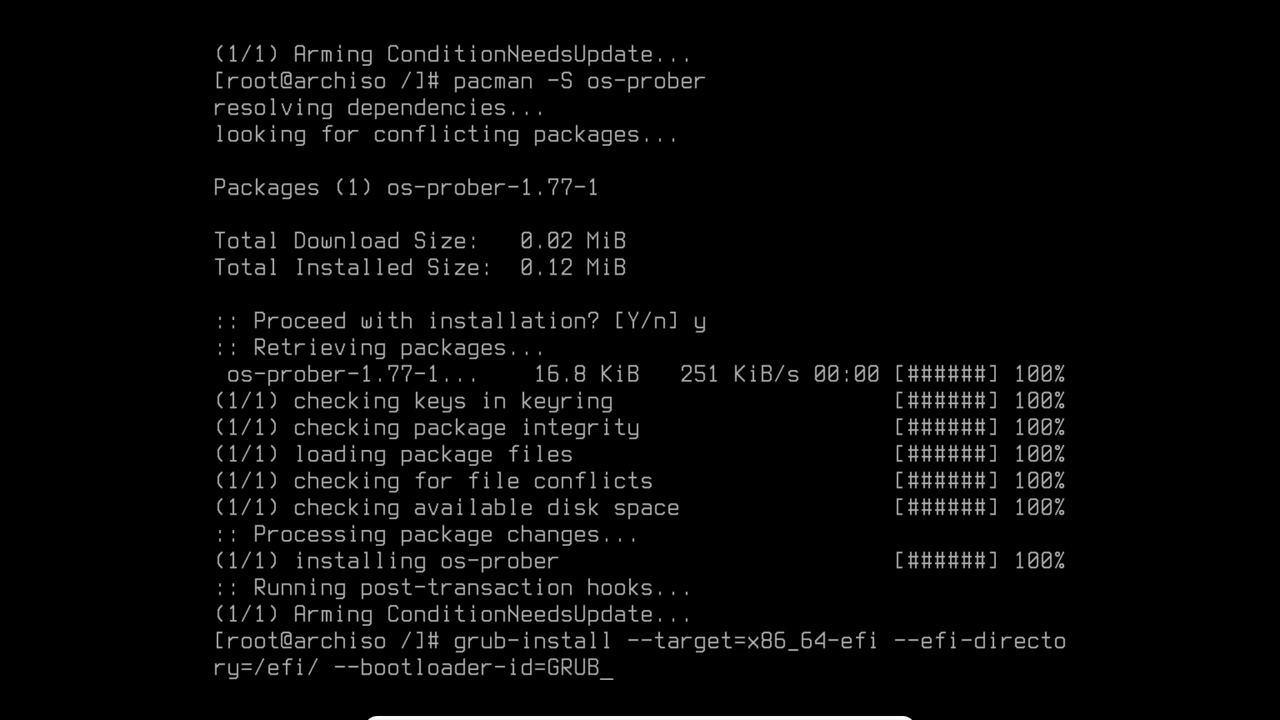
key(Return)
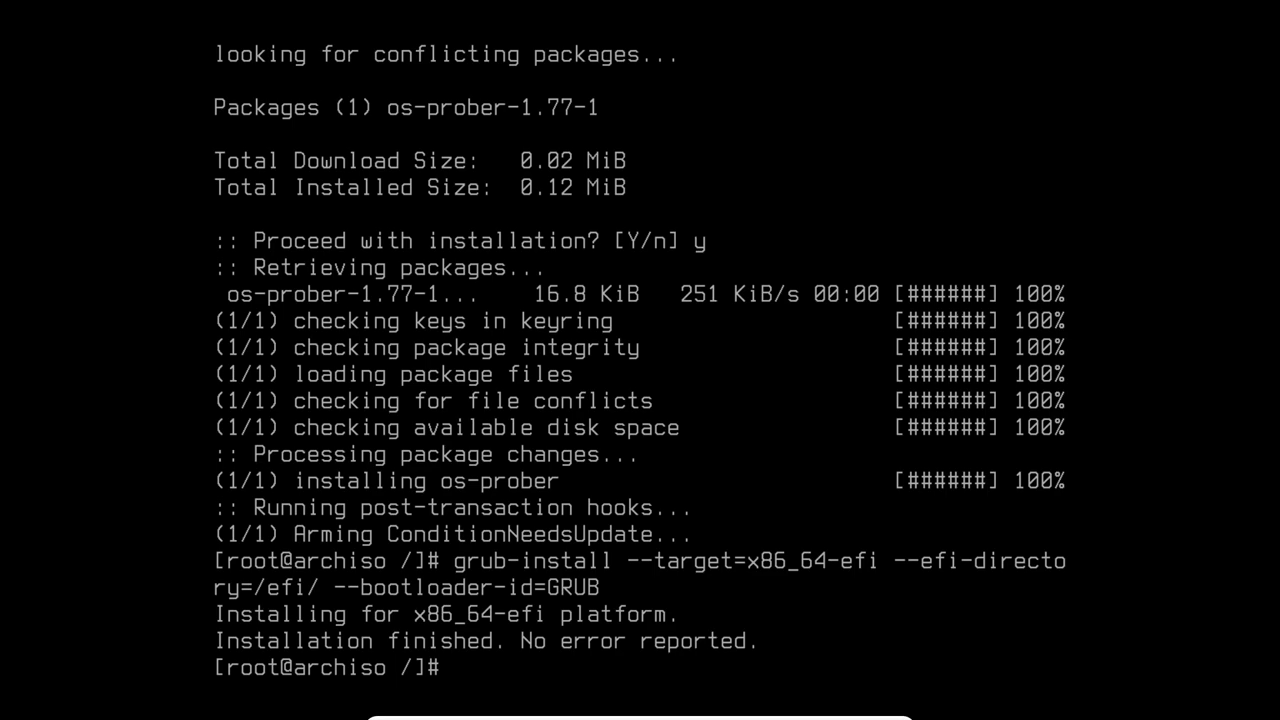
Step: Generate the GRUB configuration file at /boot/grub/grub.cfg with grub-mkconfig
text(grub-mkconfig -o /boot/grub/)
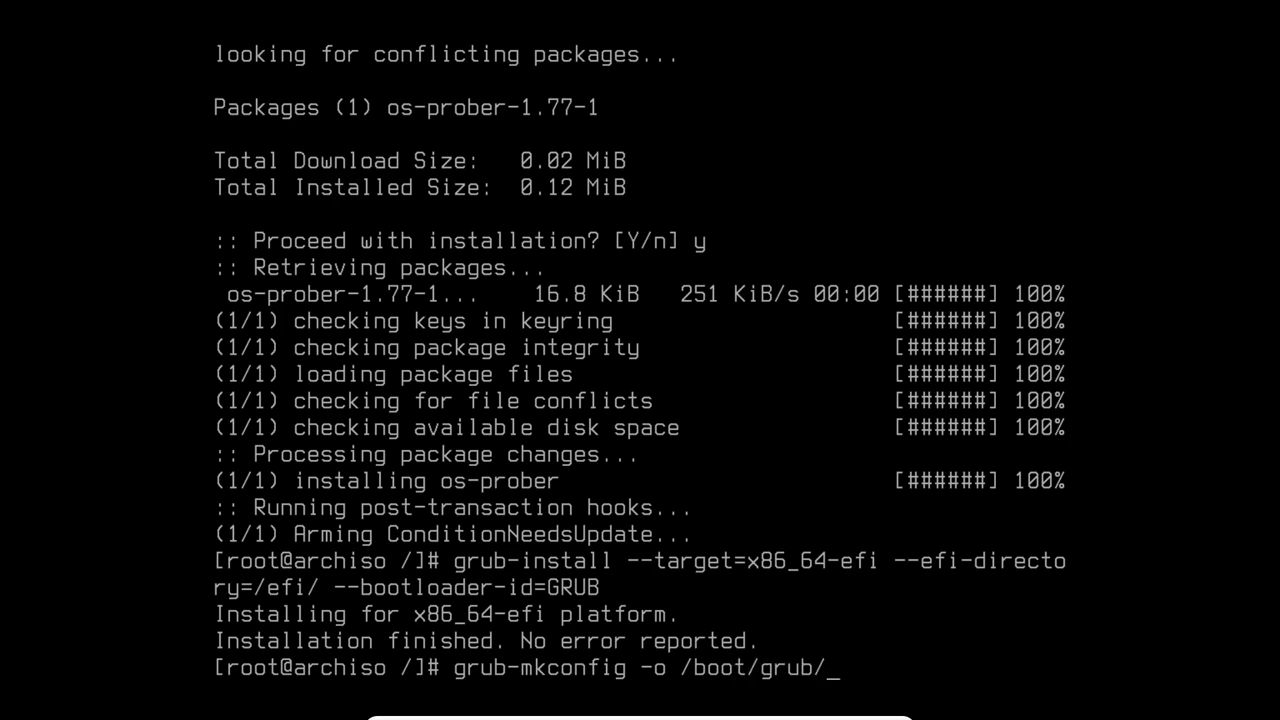
text(grub.cfg)
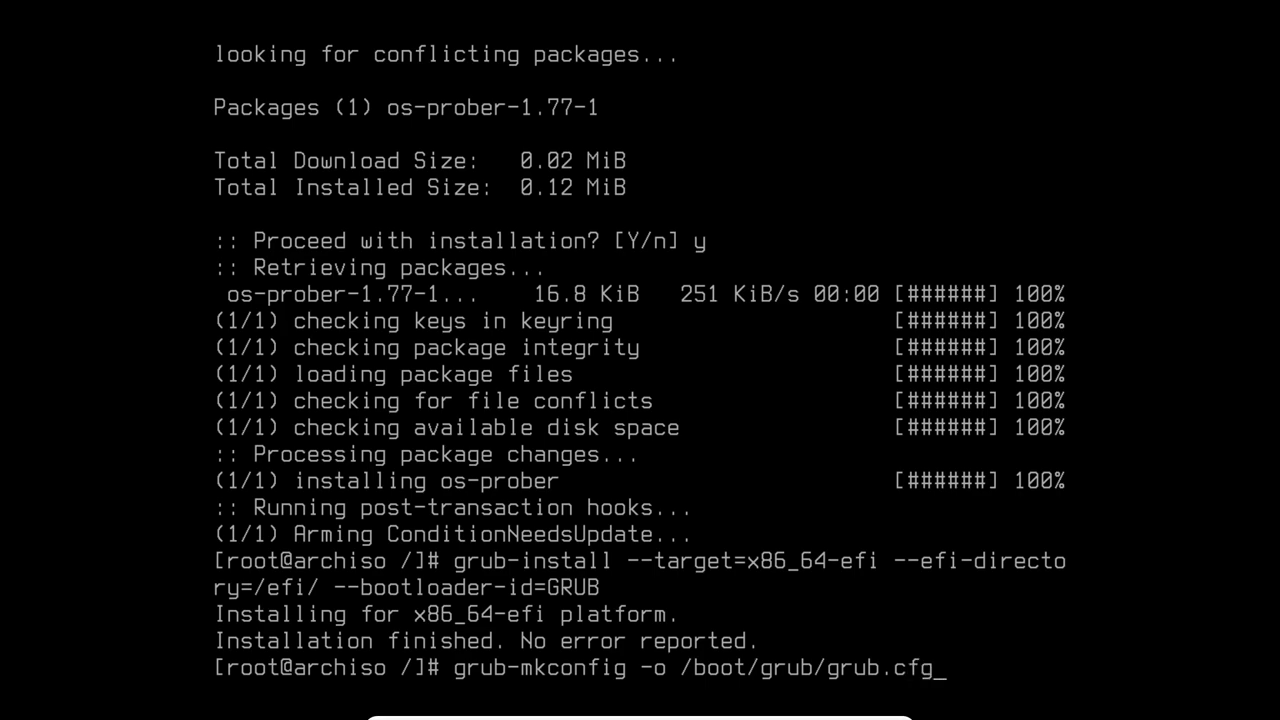
key(Return)
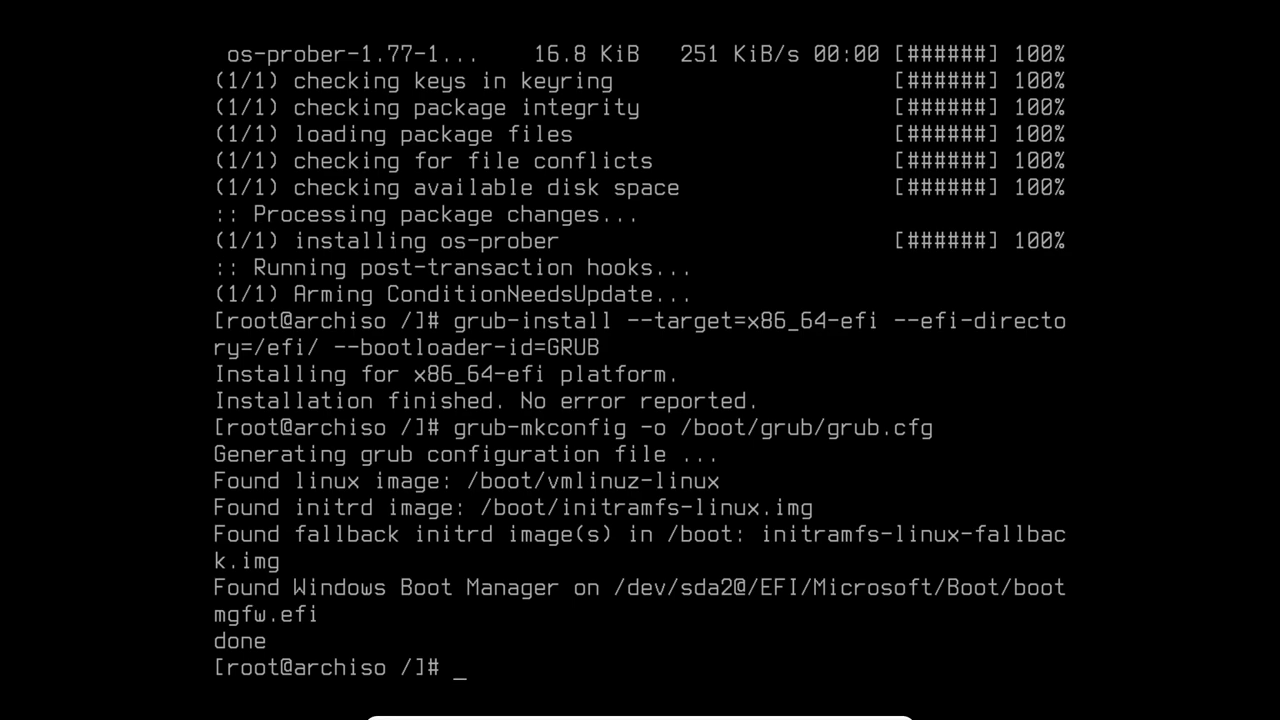
Step: Set the root account's password with passwd, entering and retyping the new password
key(ctrl+l)
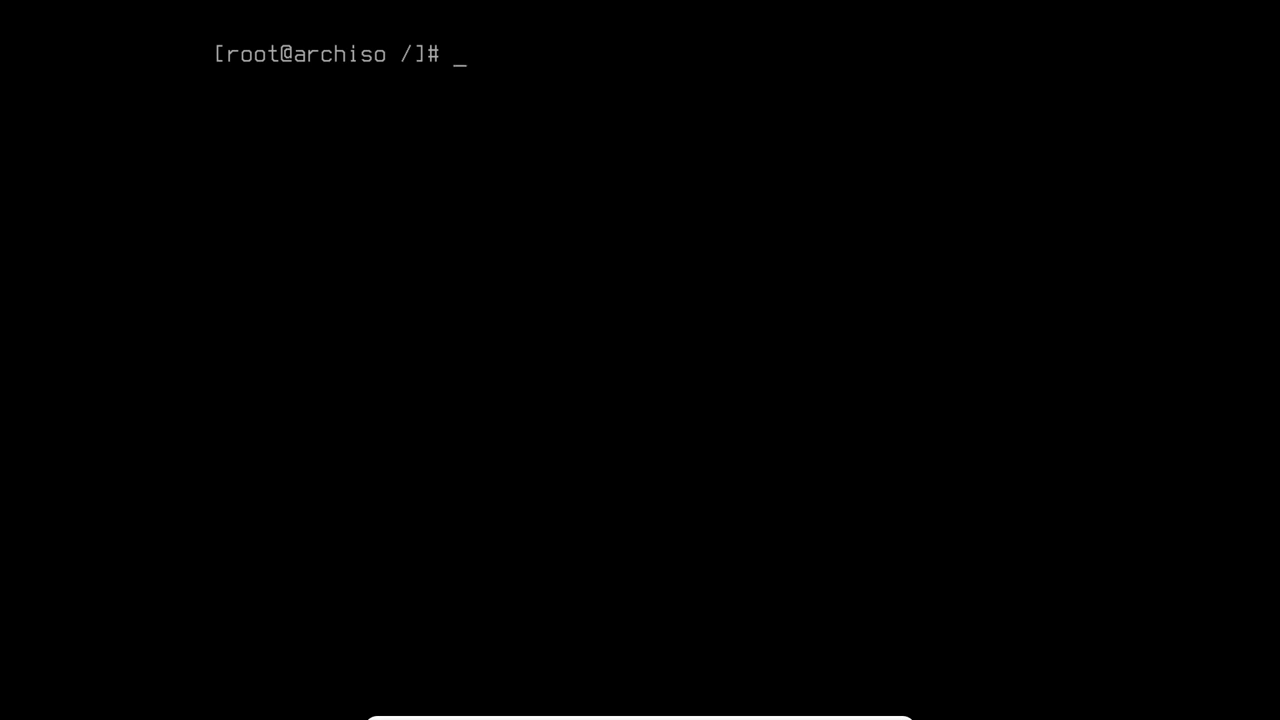
text(passwd)
key(BackSpace)
key(Return)
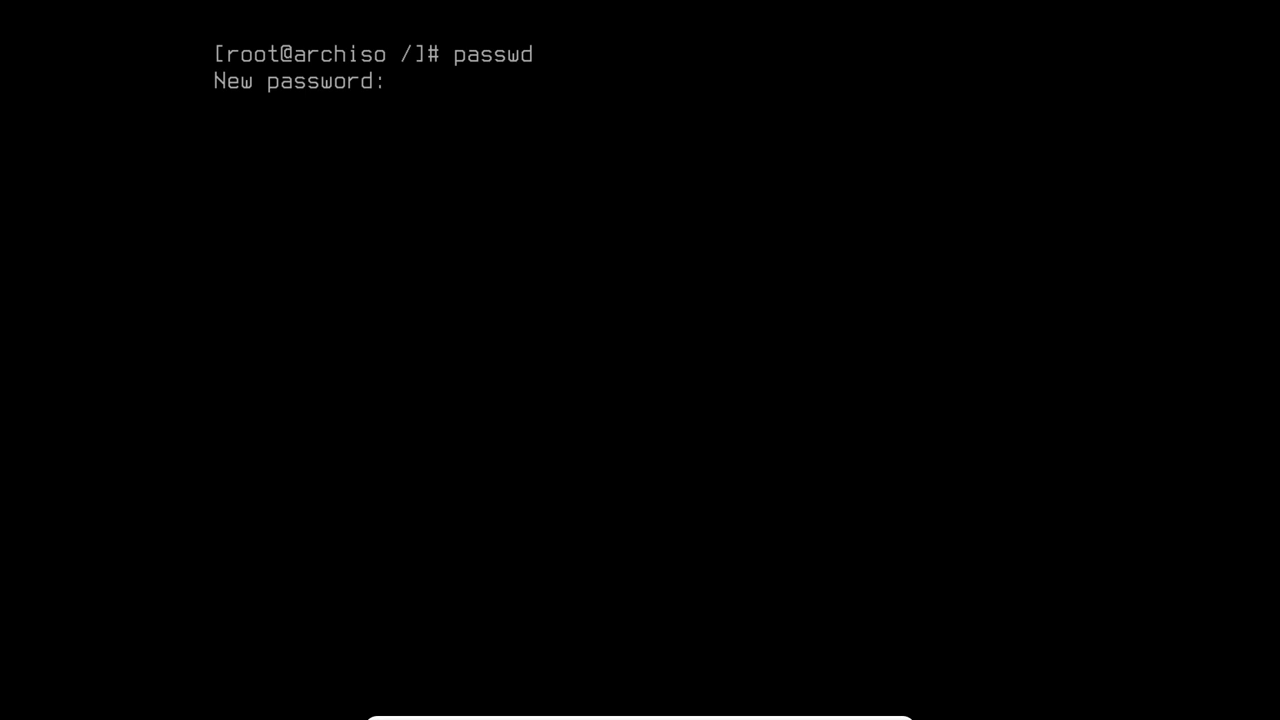
key(Return)
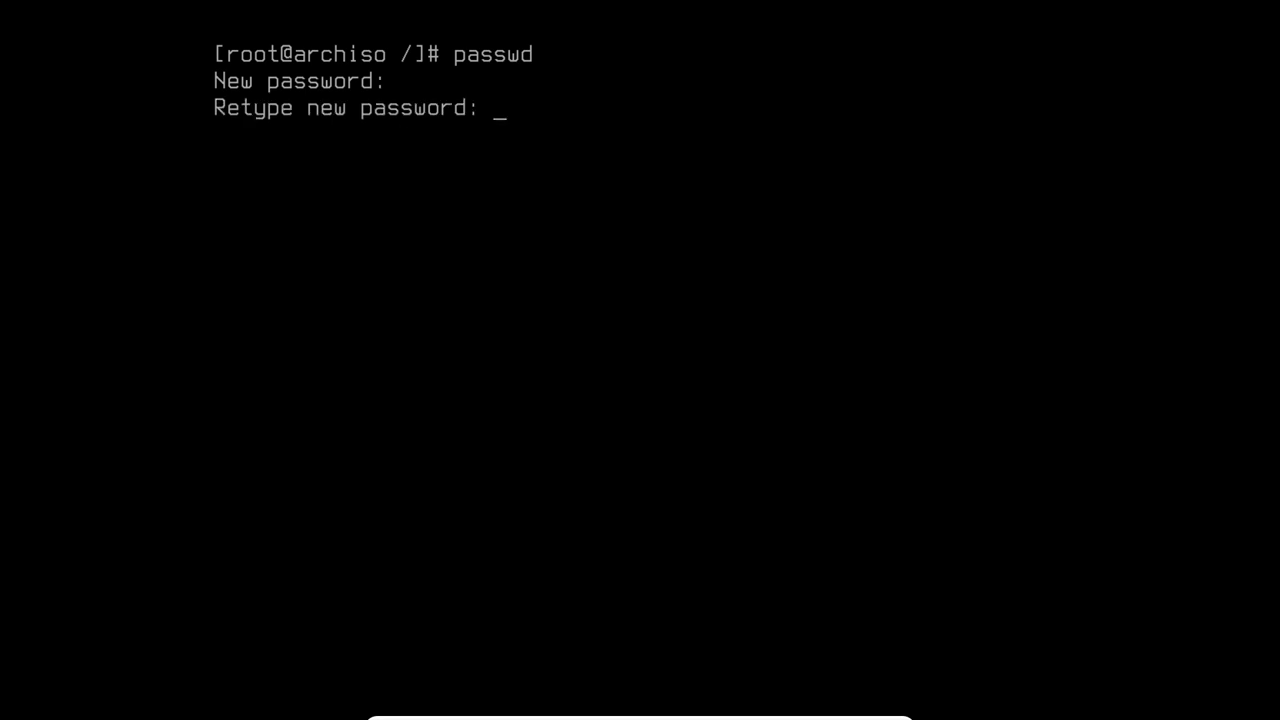
key(Return)
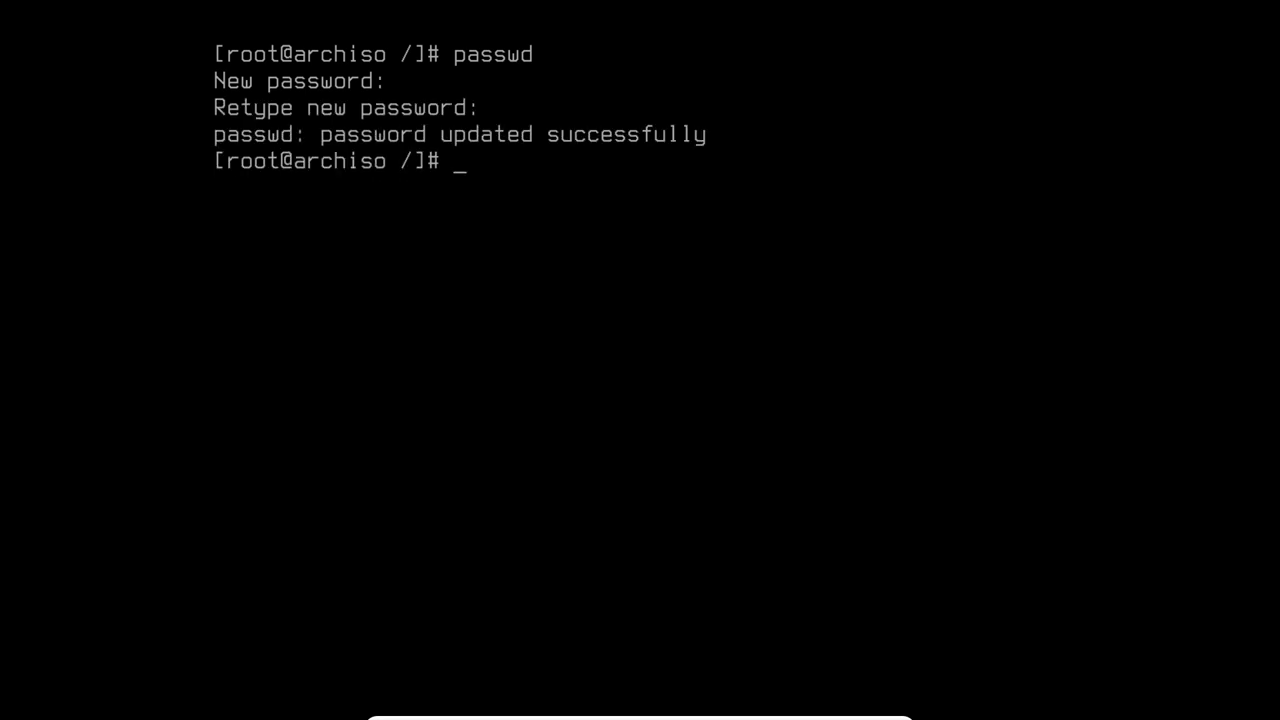
Step: Exit the chroot environment and reboot the machine
text(exit)
key(Return)
text(reboot)
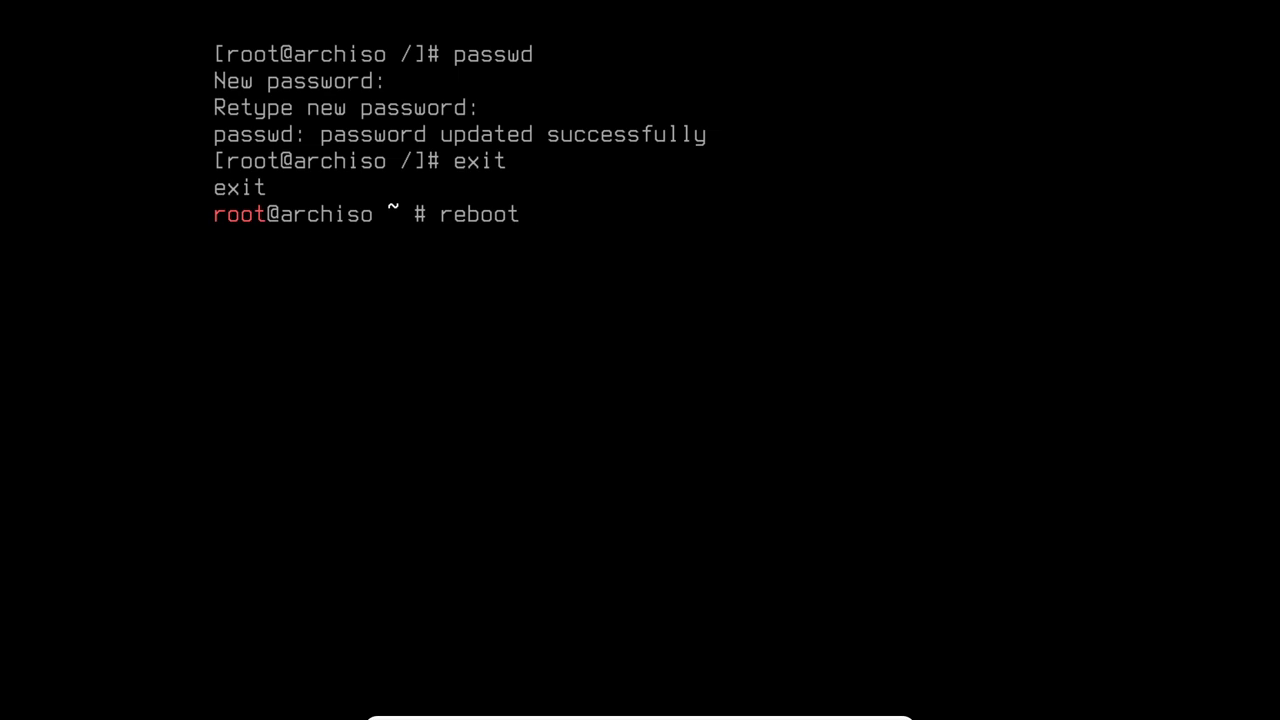
key(Return)
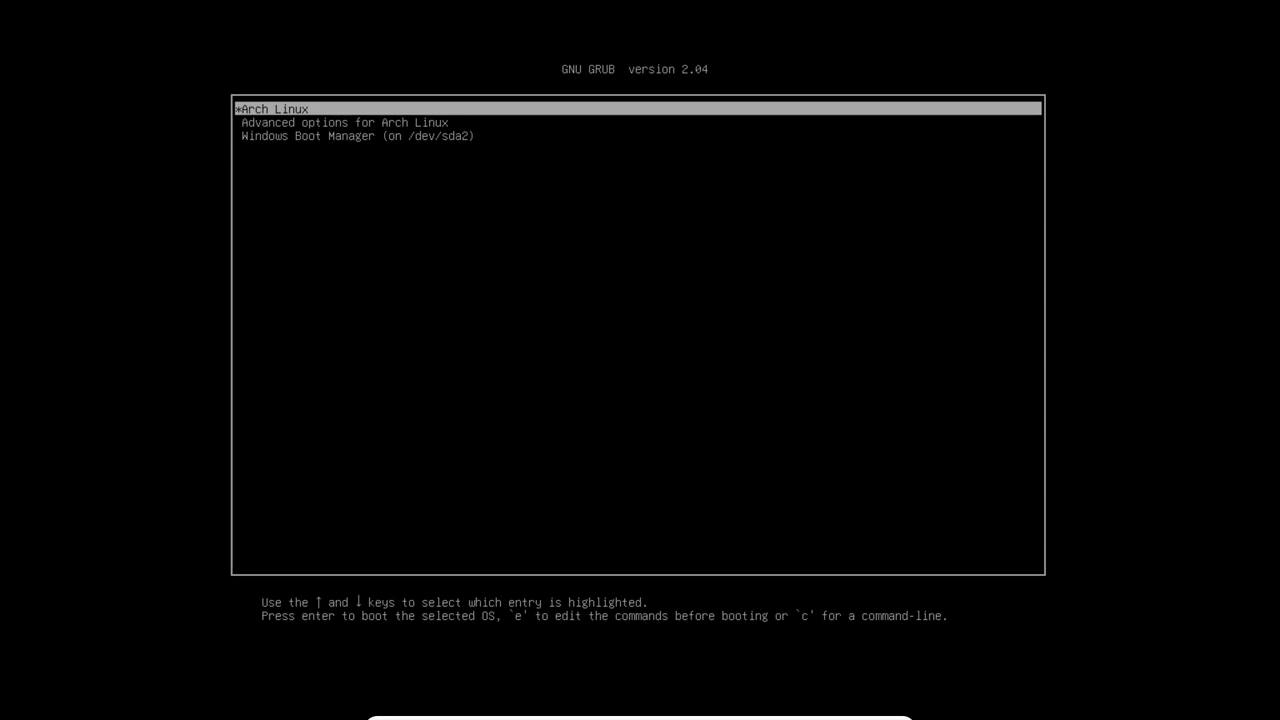
Step: Boot the Windows Boot Manager (on /dev/sda2) entry from GRUB and sign in to Windows with the account password
key(Down)
key(Down)
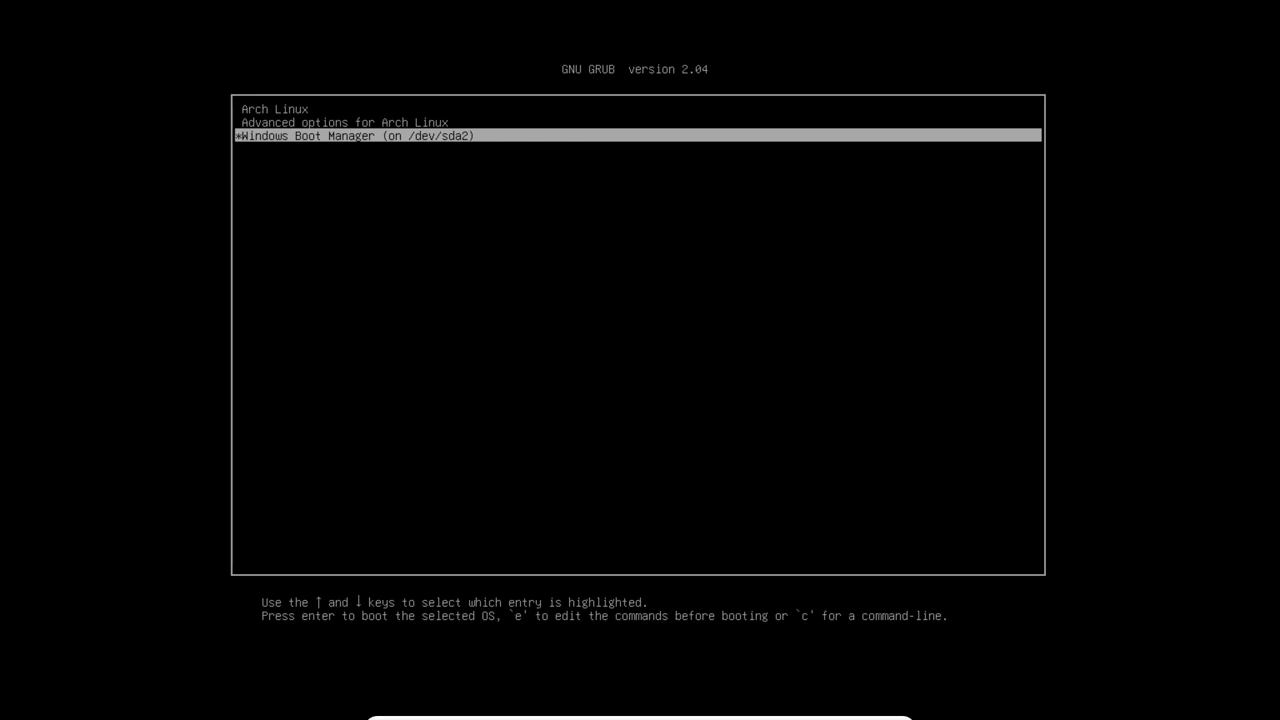
key(Return)
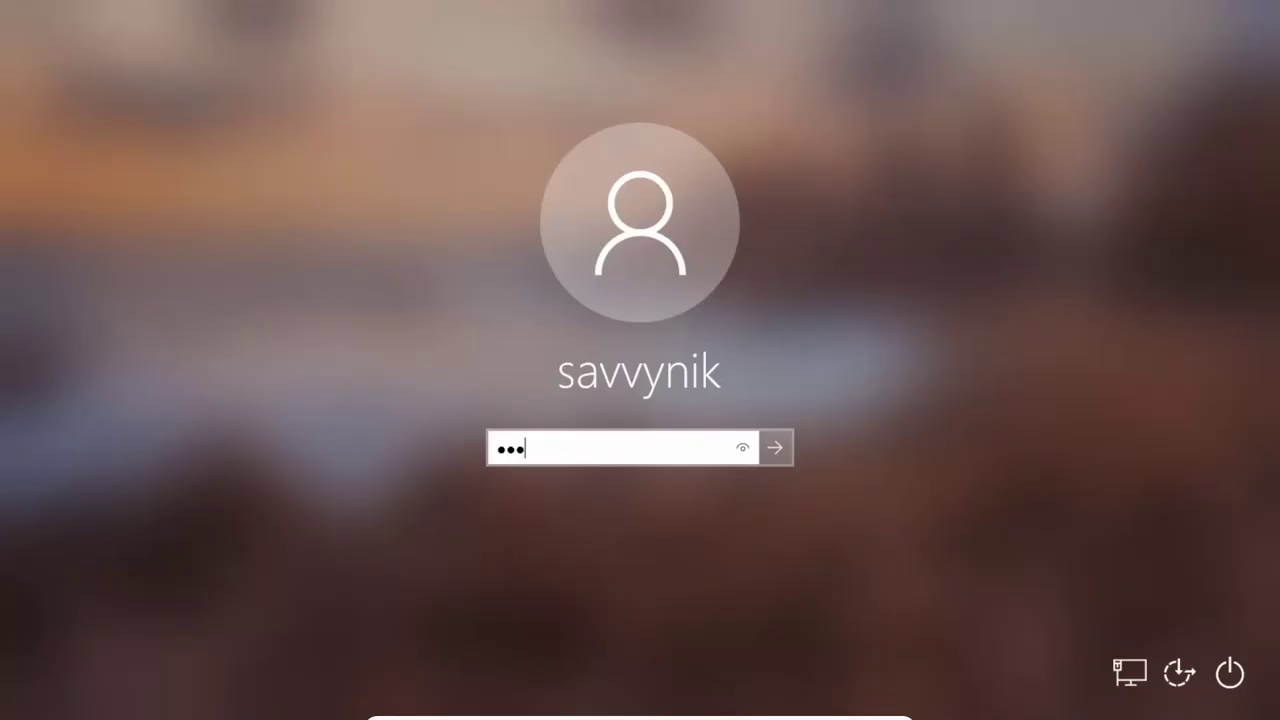
text(****)
key(Return)
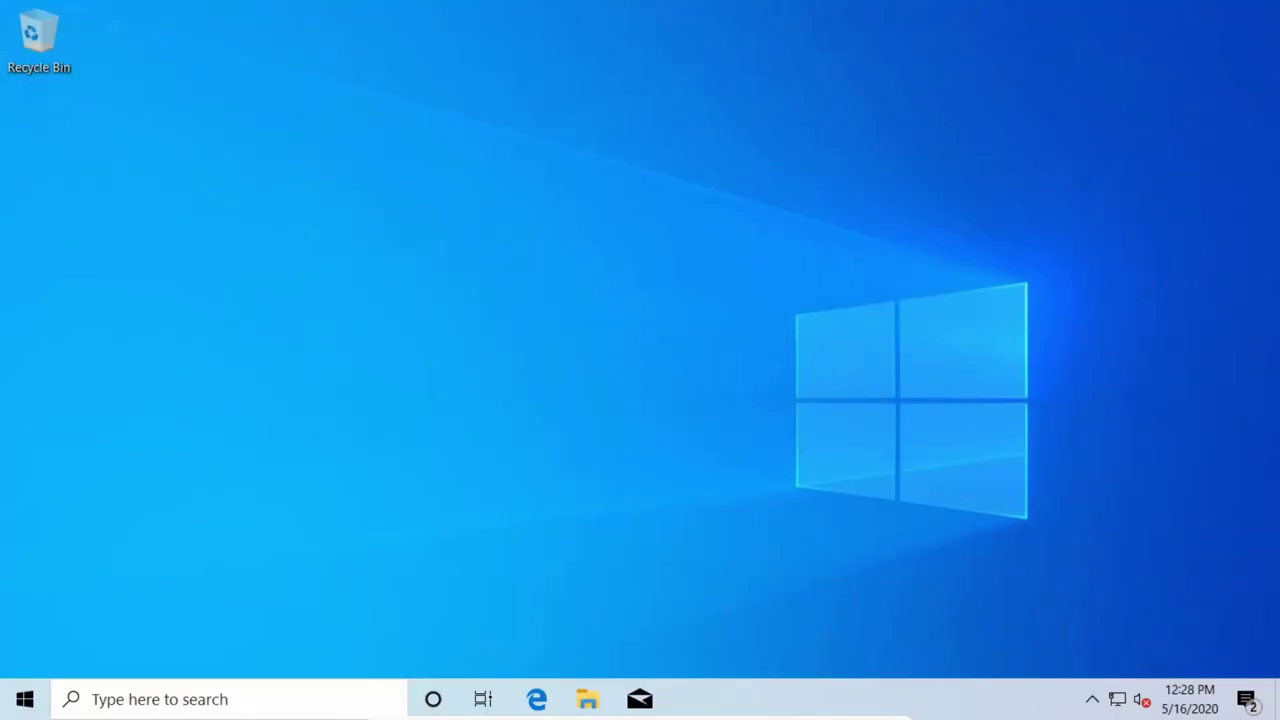
Step: Inspect the 2.59 GB and 56.00 GB partitions of Disk 0 in Disk Management, and close it
click(201, 700)
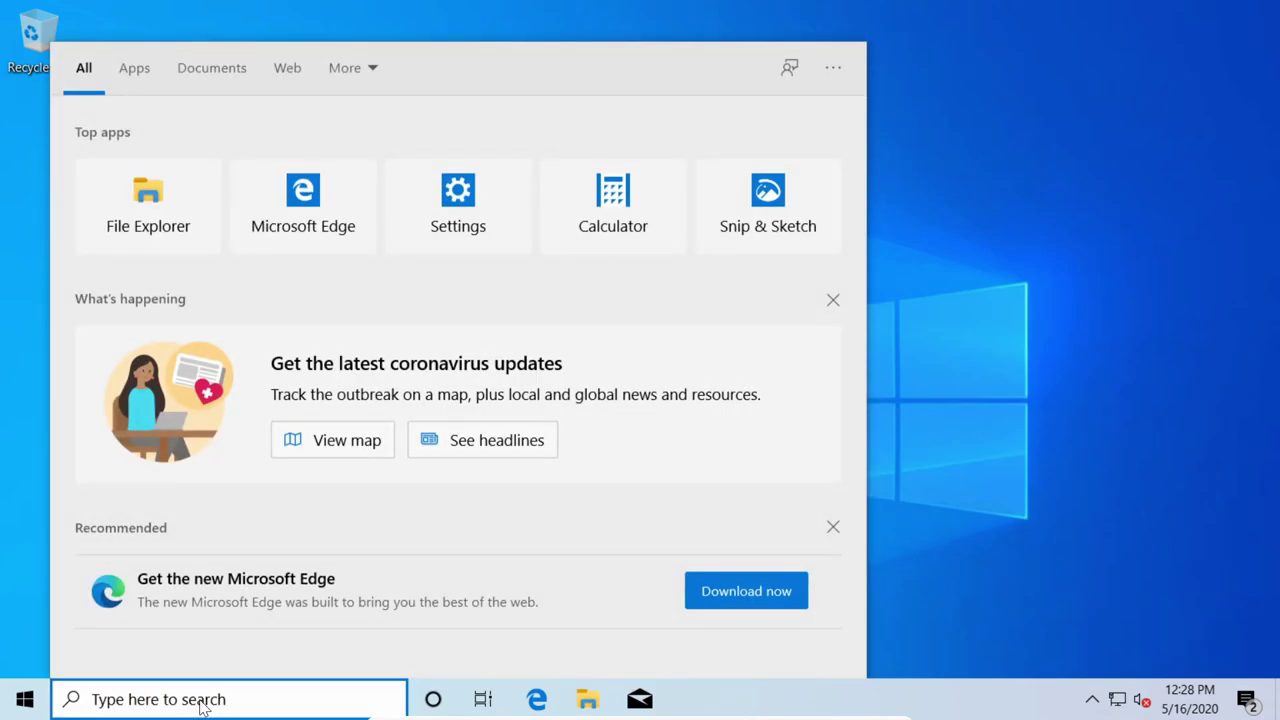
text(disk)
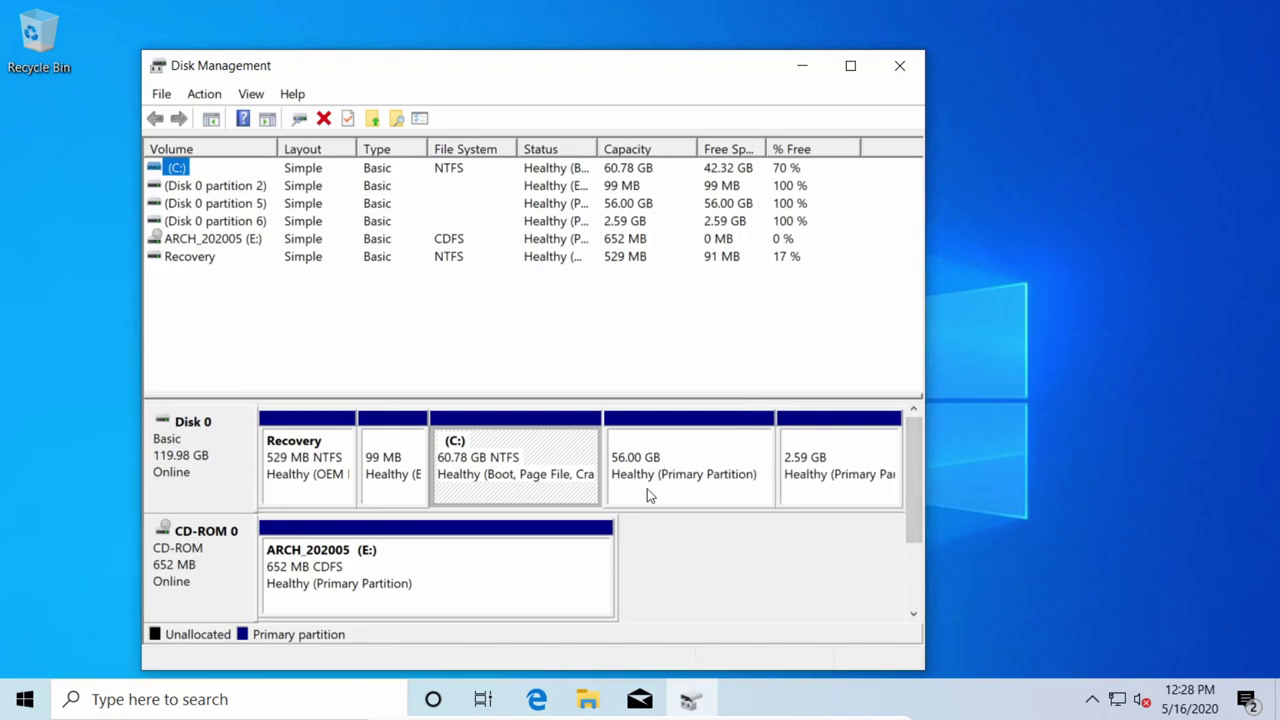
click(810, 498)
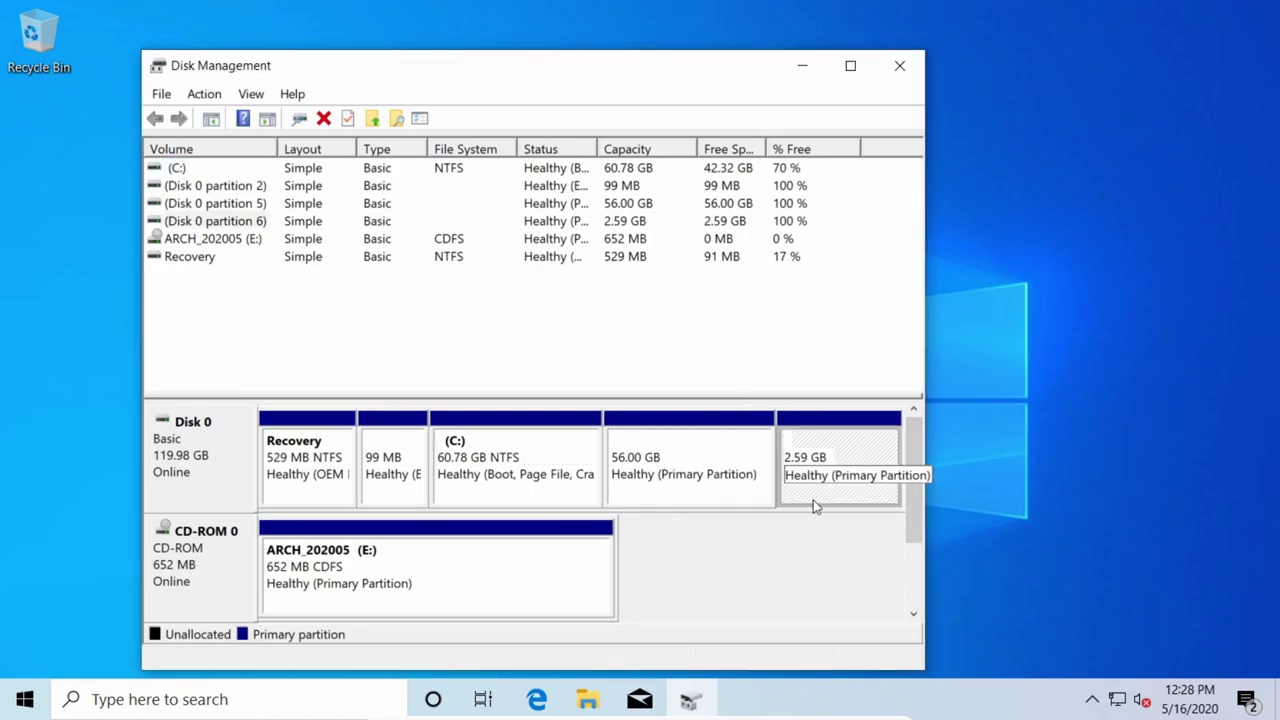
click(692, 463)
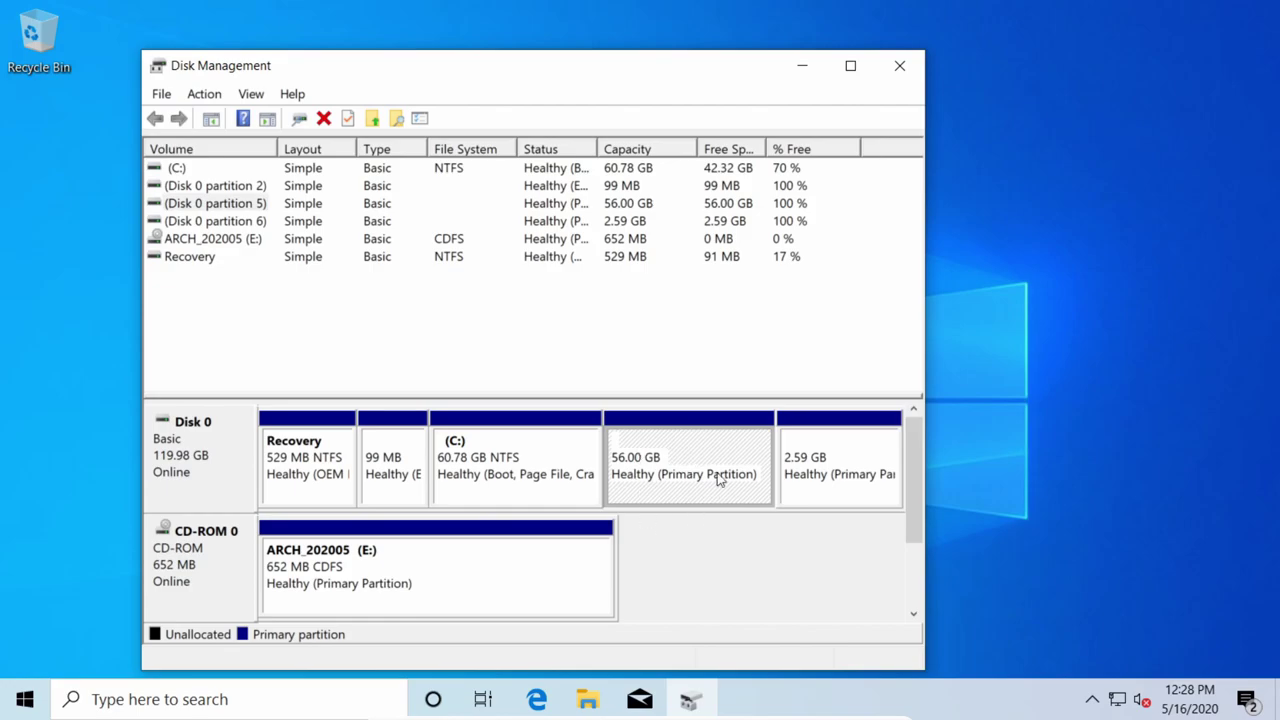
click(913, 67)
Step: Restart from Windows into Arch Linux and log in with the username and account password
click(25, 699)
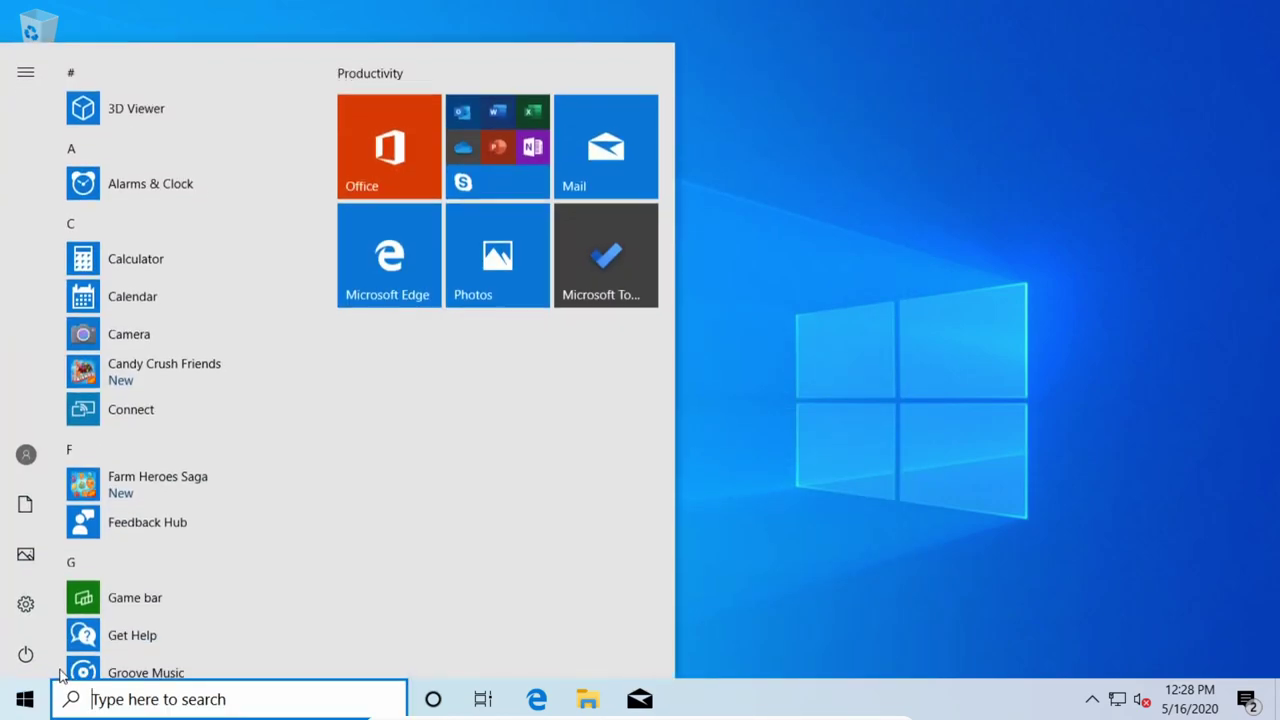
click(26, 653)
click(63, 600)
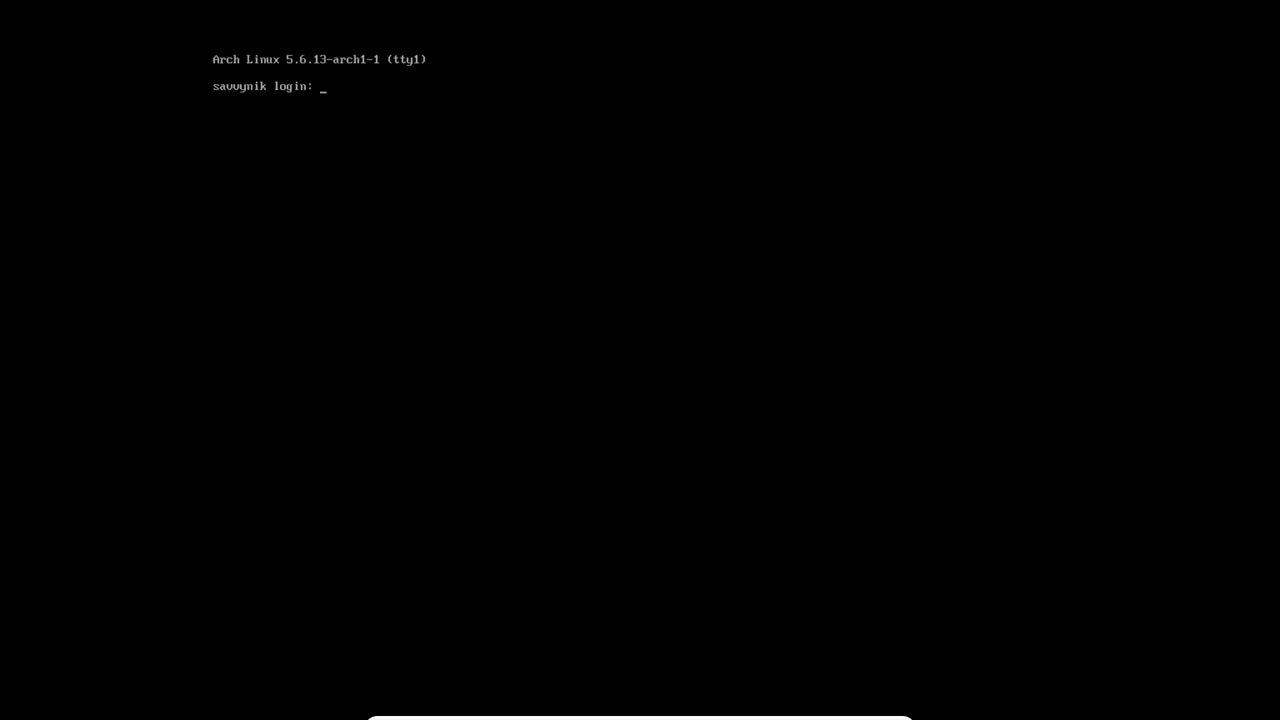
text(savvynik)
key(Return)
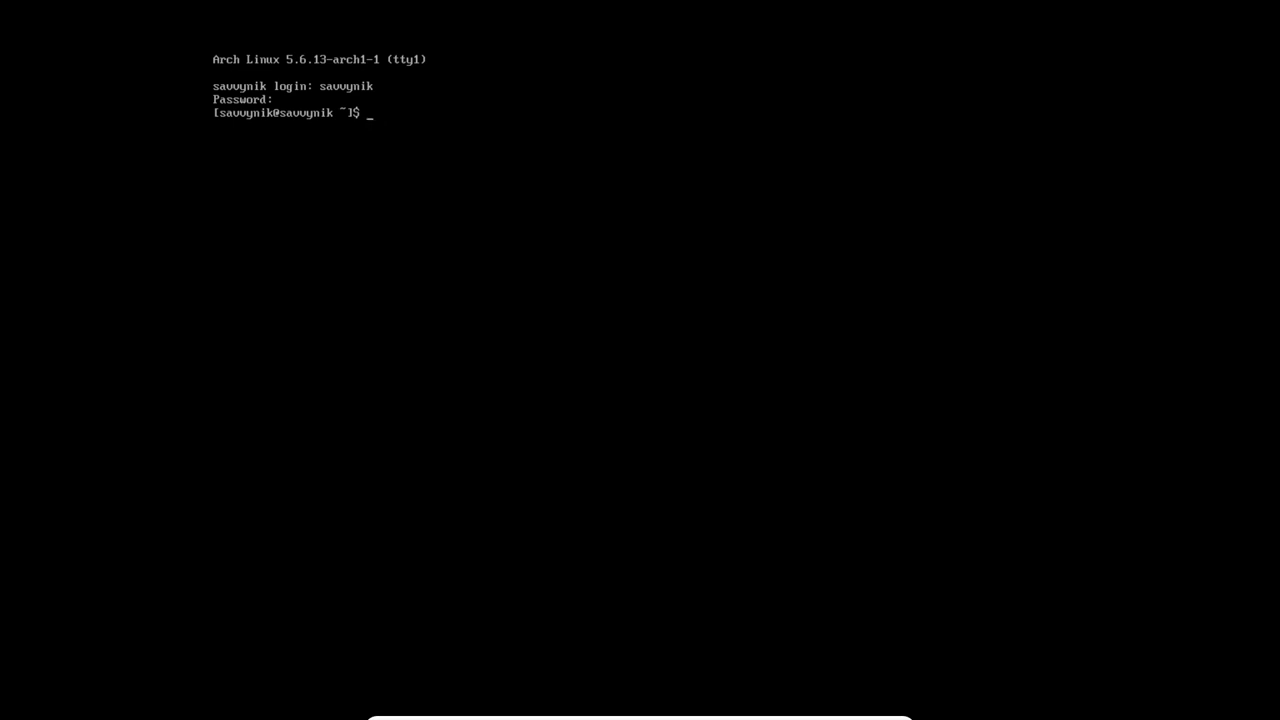
Step: Switch to the root user with the root password and ping google.com to test the network connection
text(su root)
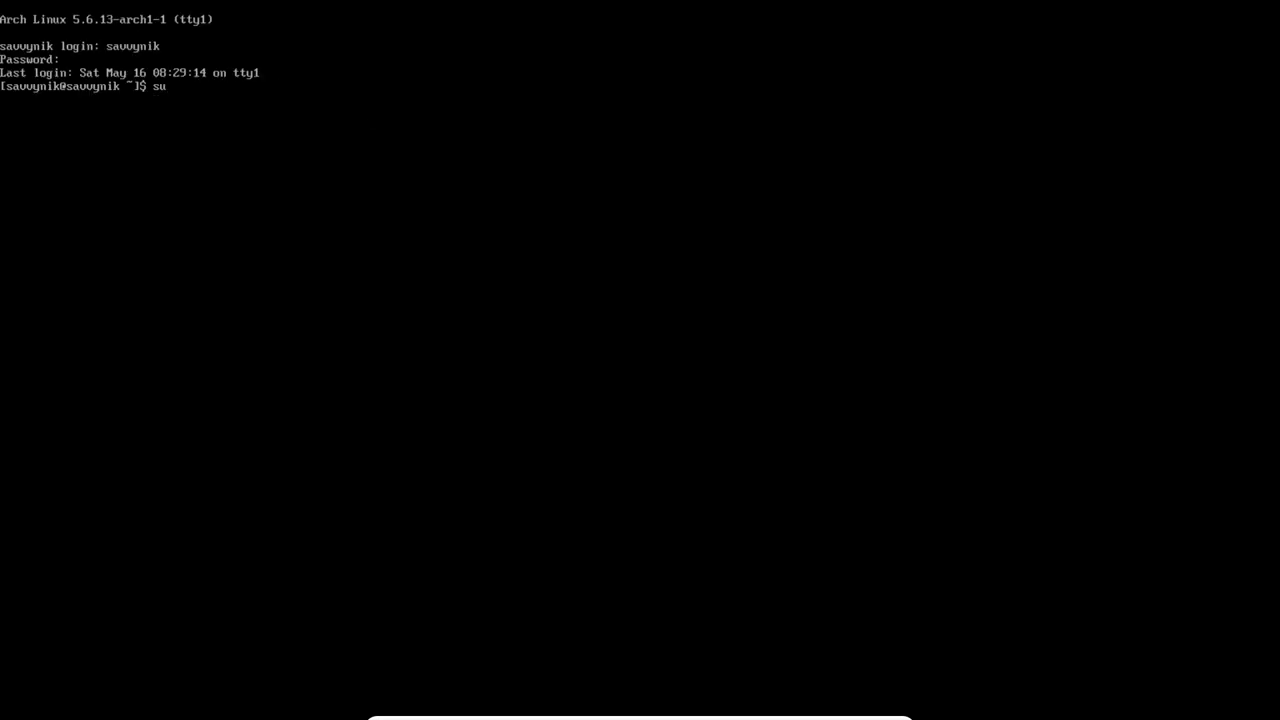
key(Return)
key(Return)
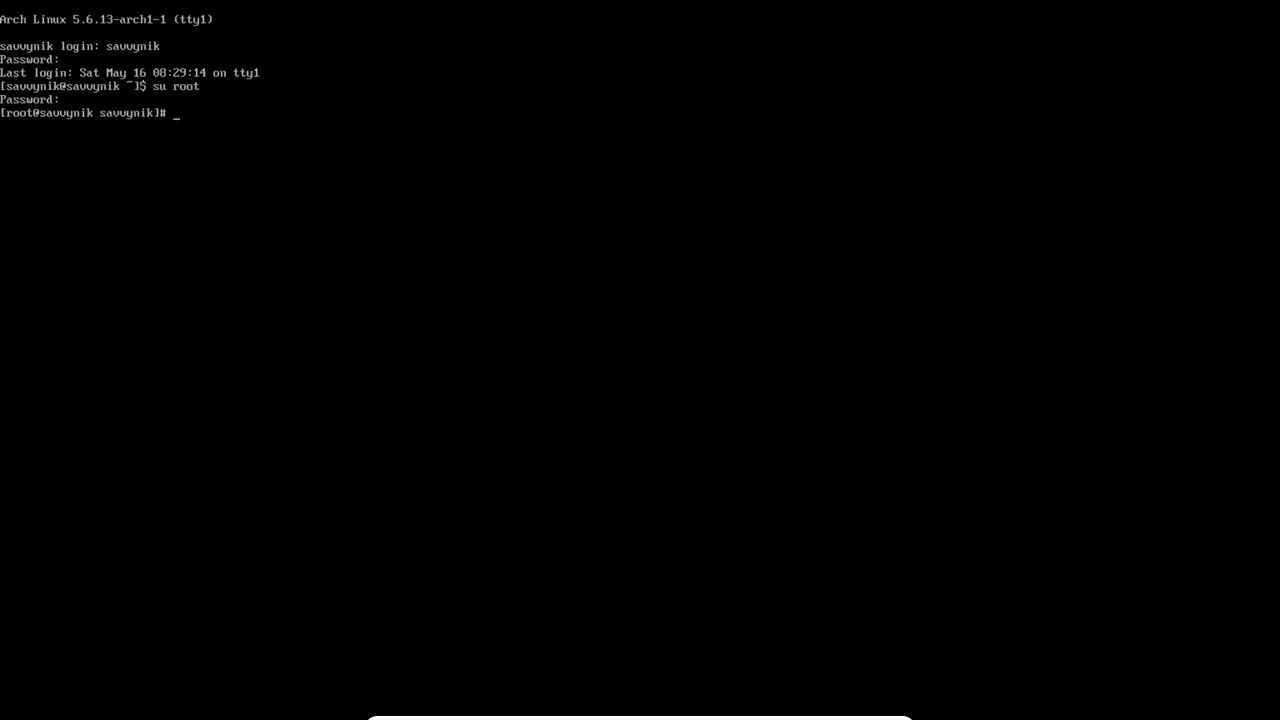
text(ping google.com)
key(Return)
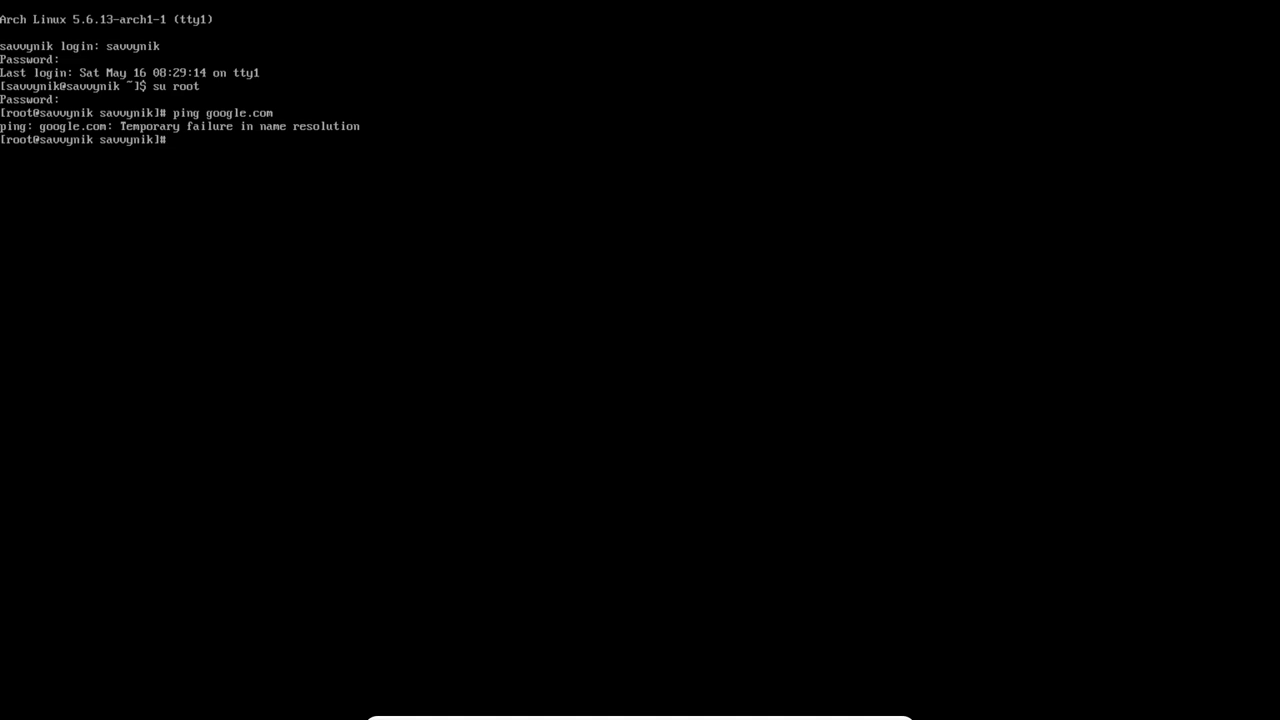
Step: Change to the /etc/netctl directory and list its contents
text(cd /etc/netctl)
key(Return)
text(ls)
key(Return)
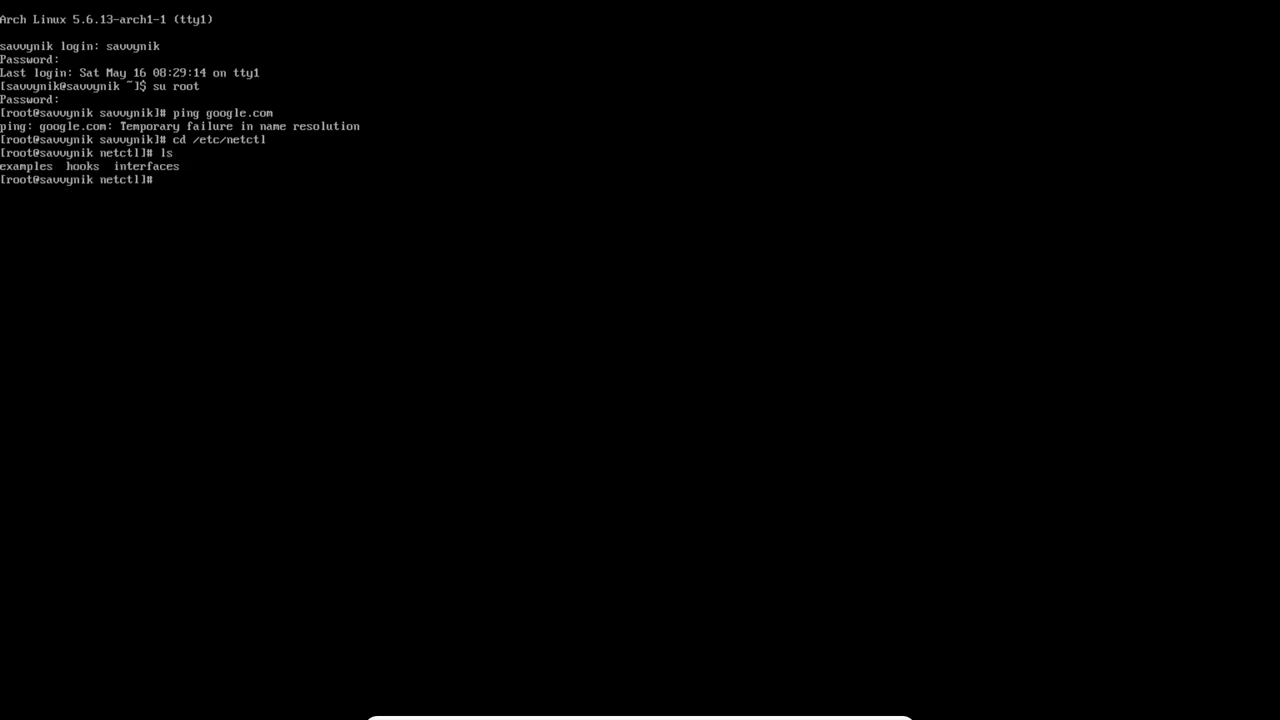
Step: Copy the ethernet-dhcp example profile from the examples folder with cp
text(cp ex)
key(Tab)
key(Tab)
key(Tab)
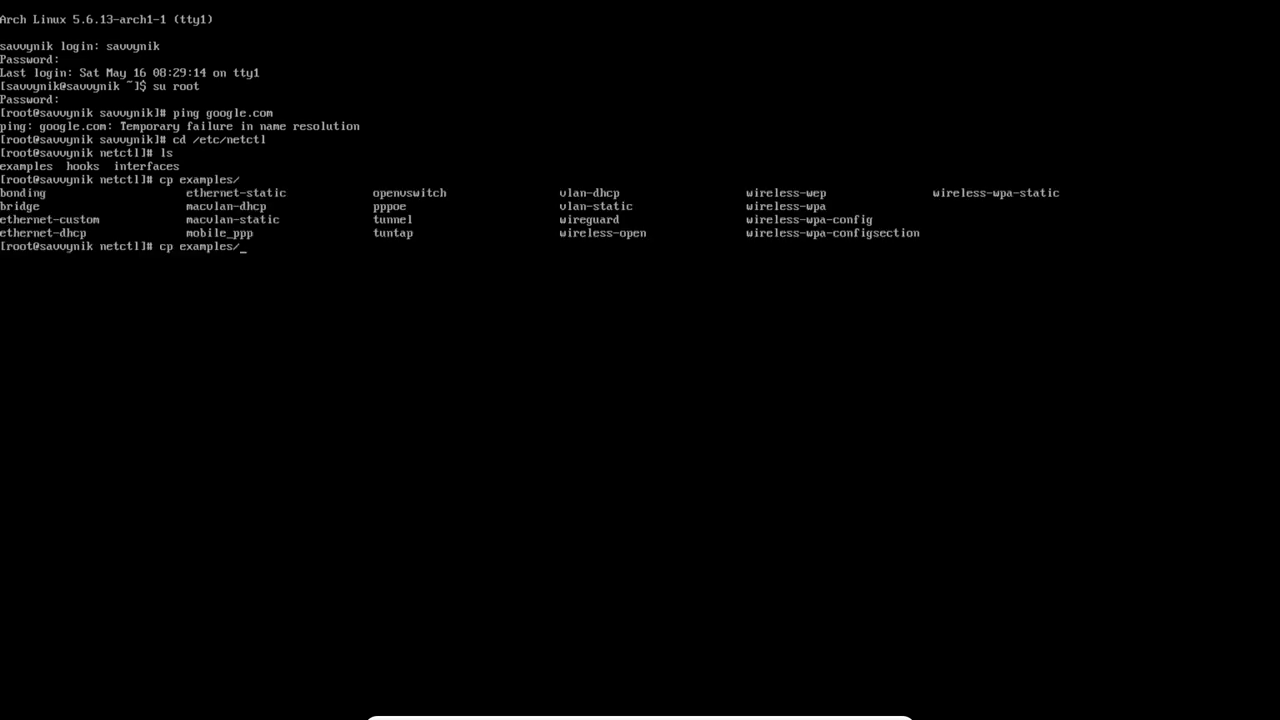
text(ethe)
key(Tab)
text(dhcp)
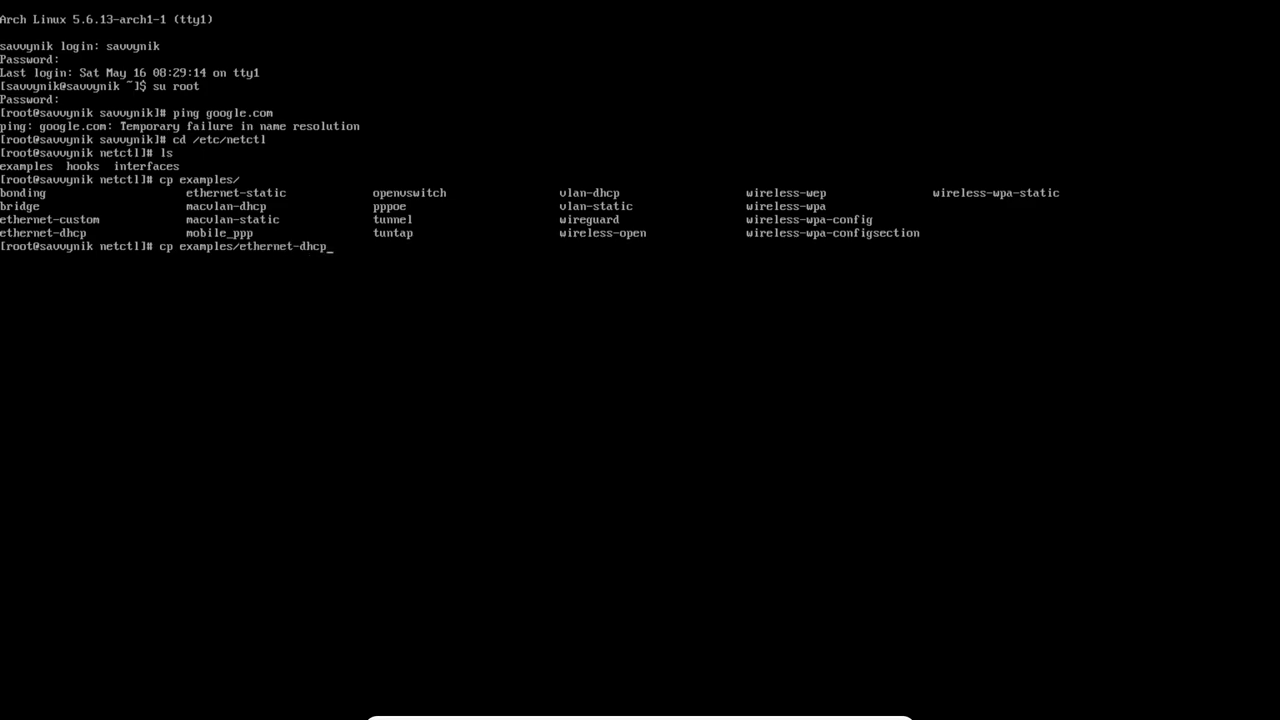